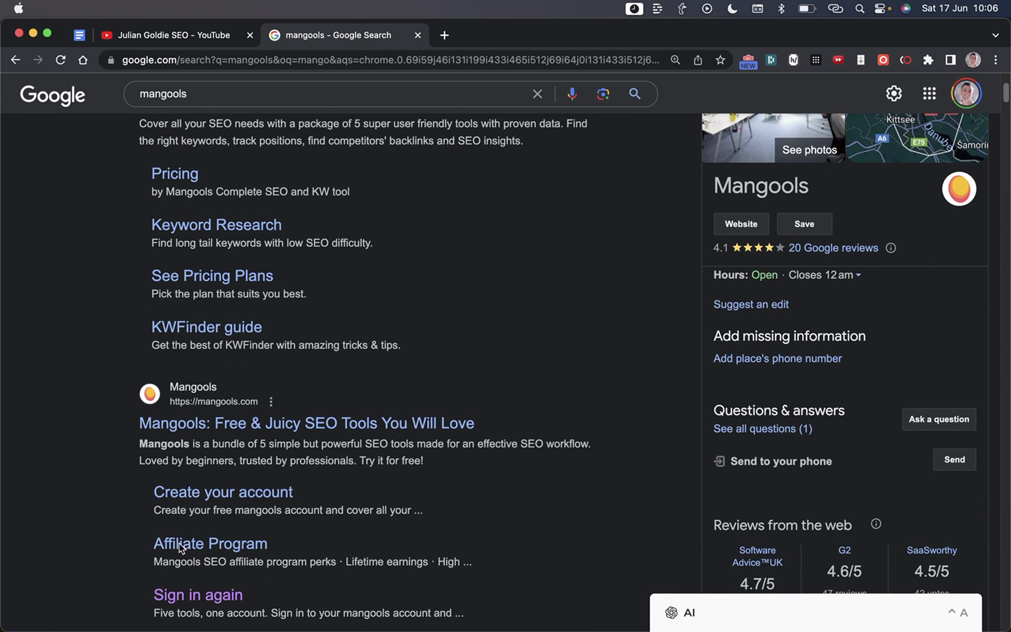
scroll(316, 441, "down", 2)
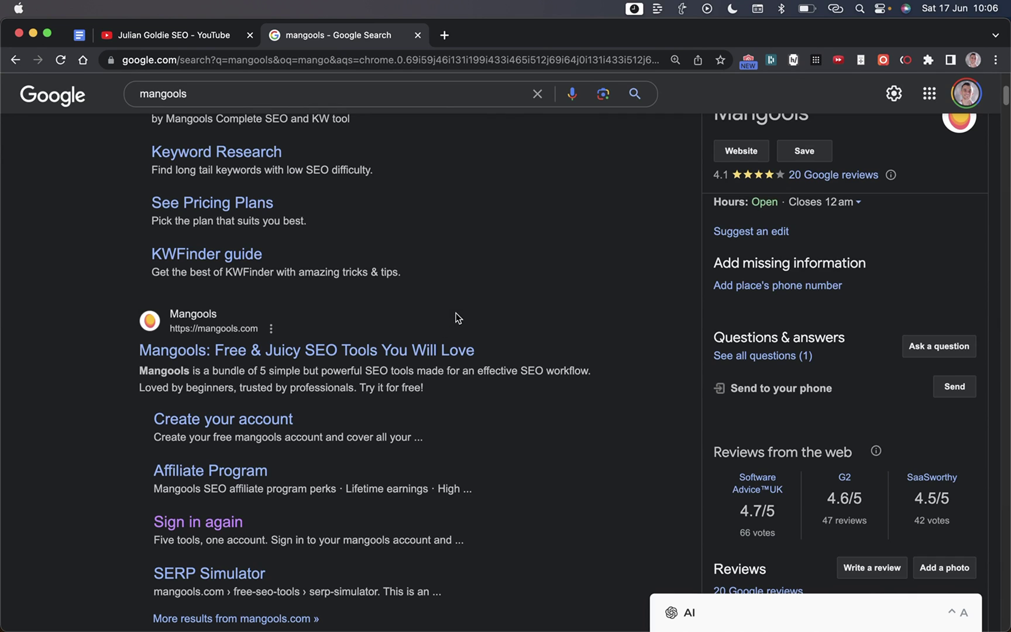
Open mangools.com from the Google results, close the search tab, and browse the 'Juicy SEO tools' homepage
left_click(388, 351)
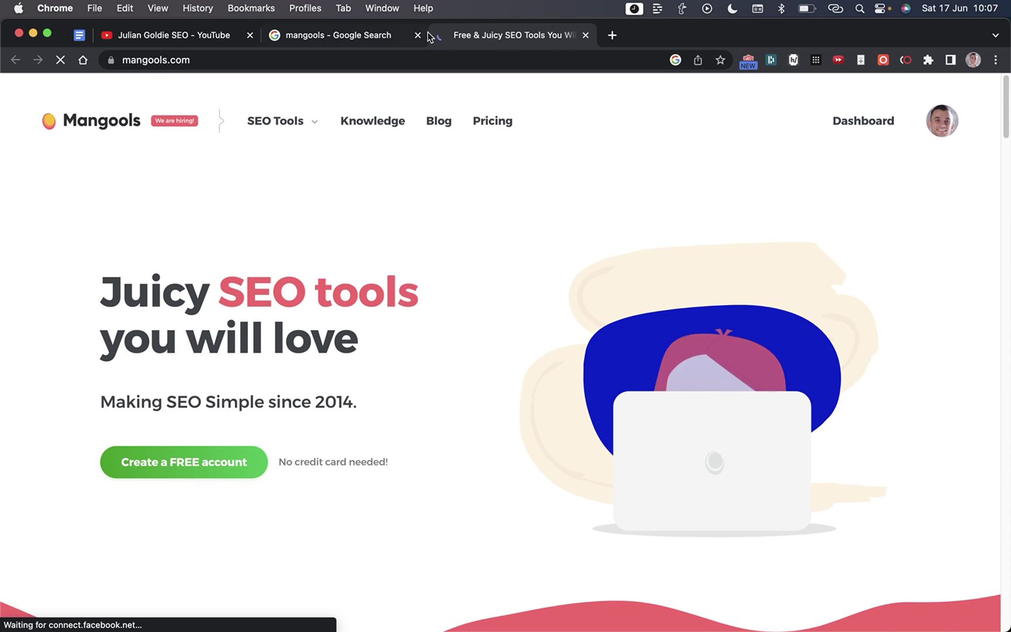
left_click(418, 35)
scroll(213, 196, "down", 3)
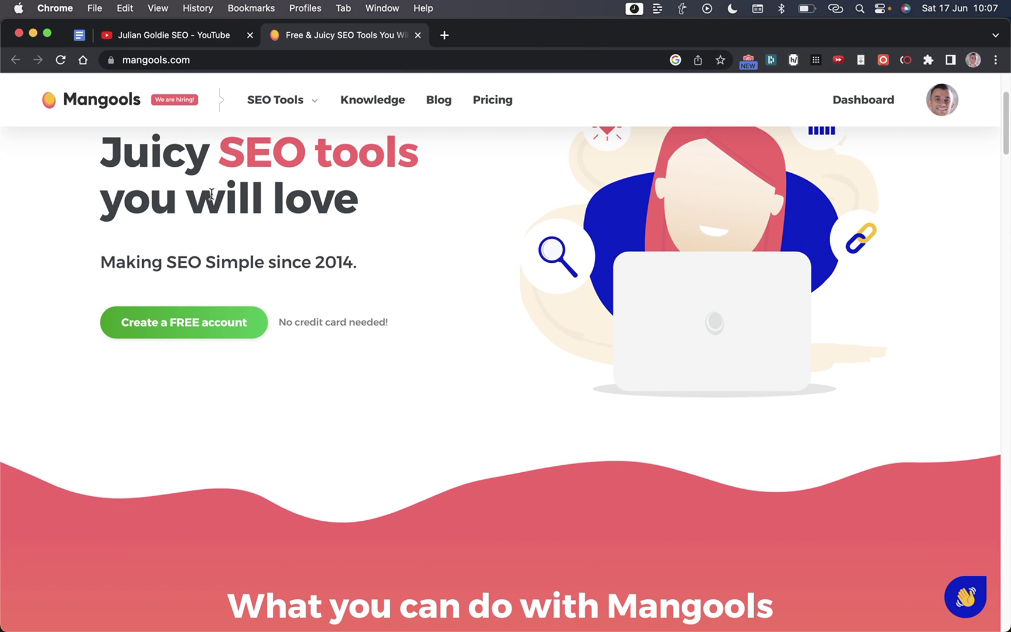
scroll(727, 386, "down", 10)
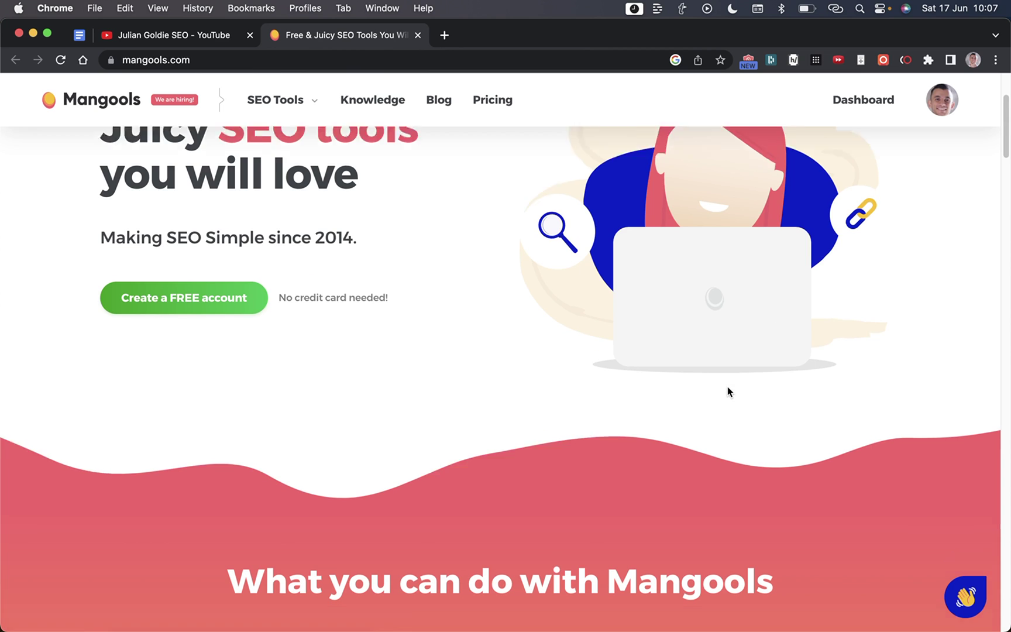
scroll(727, 383, "up", 15)
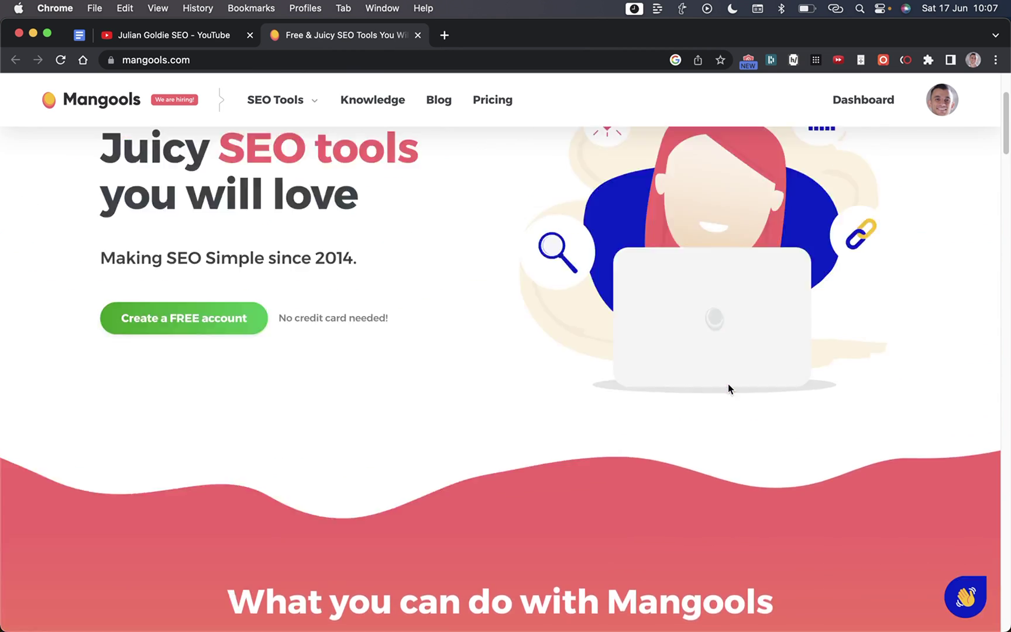
scroll(745, 377, "down", 3)
scroll(745, 380, "down", 15)
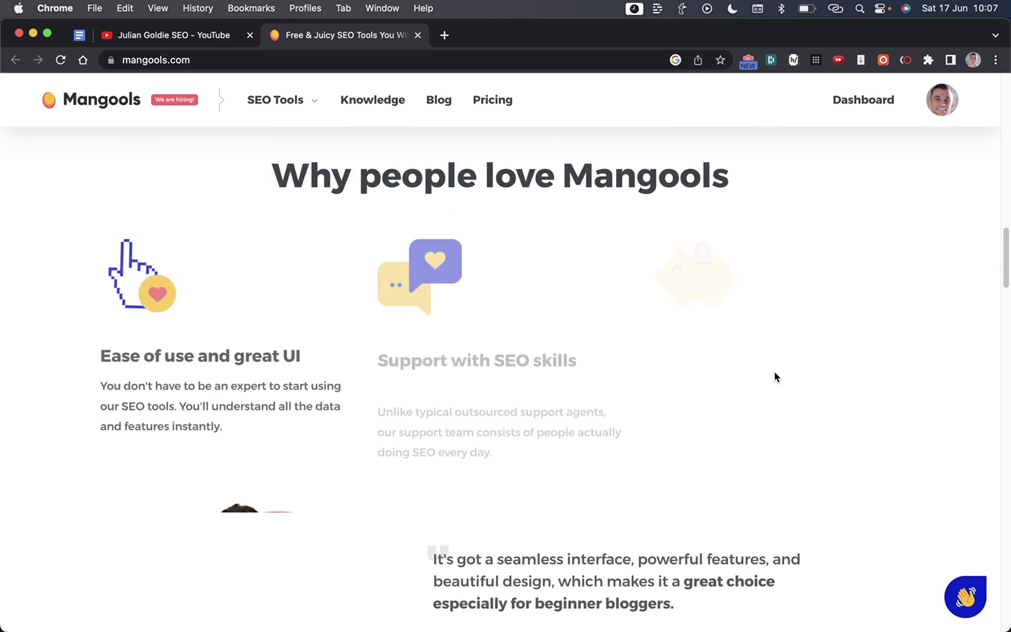
scroll(774, 377, "up", 12)
scroll(629, 171, "up", 10)
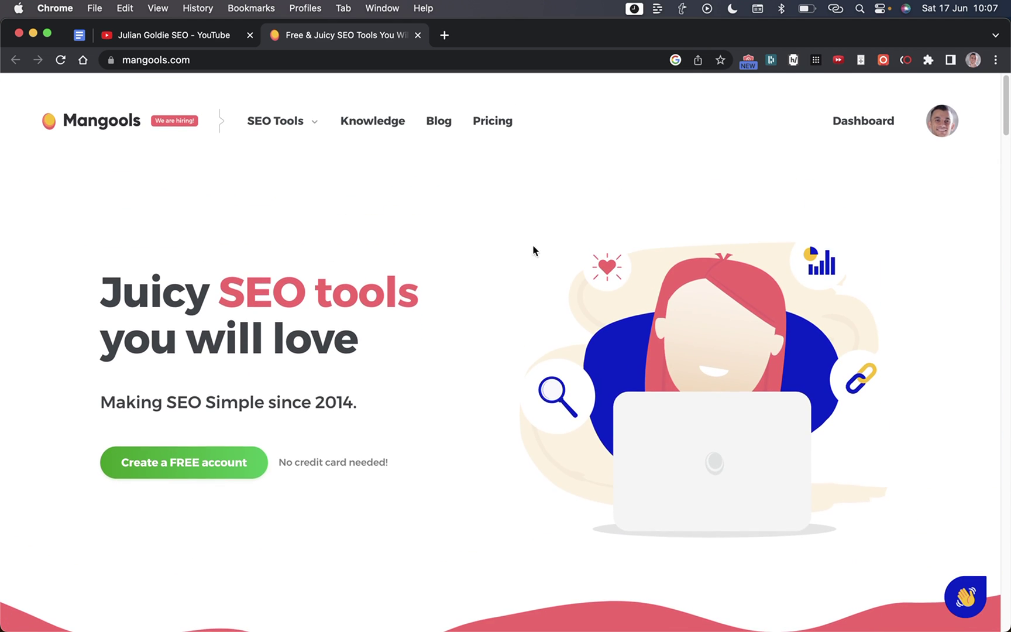
Review the dashboard's free trial expiry and Free+ plan limits, including 25 keyword suggestions
left_click(880, 123)
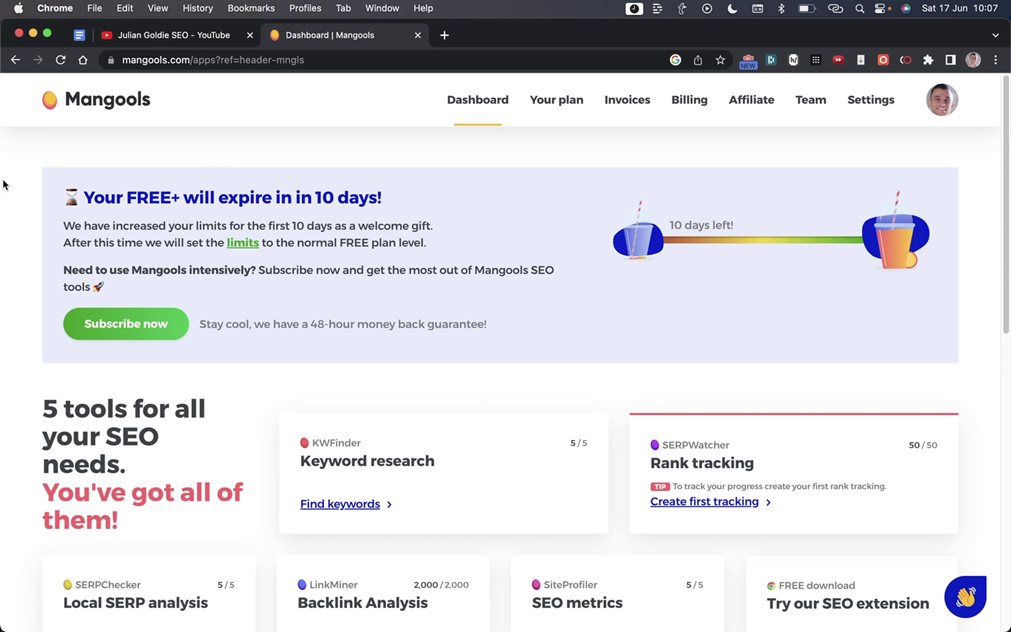
left_click_drag(2, 185, 559, 321)
left_click(564, 322)
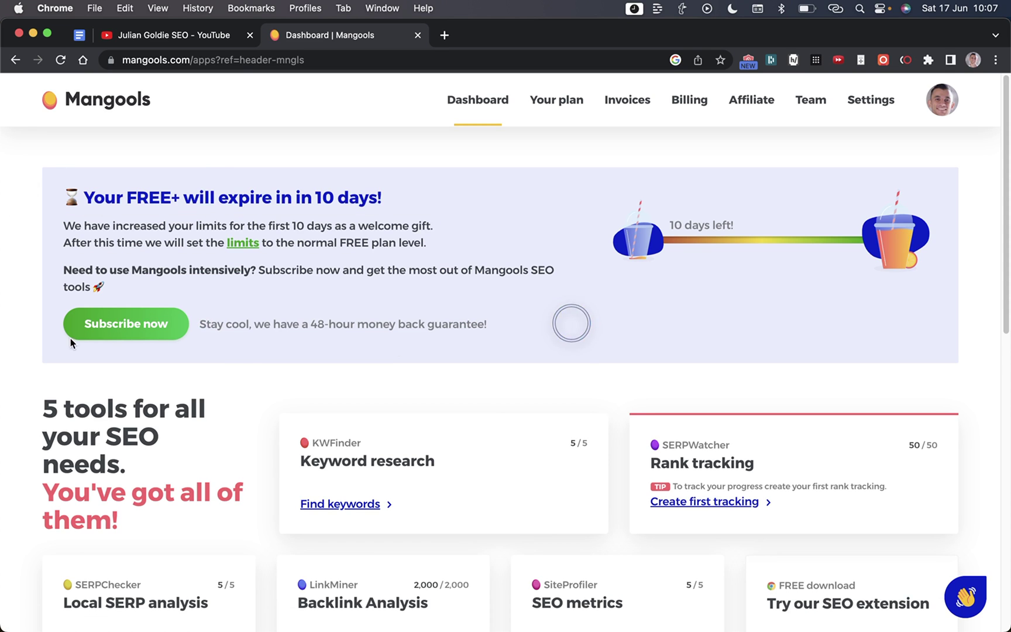
left_click(242, 242)
left_click_drag(362, 222, 654, 530)
left_click(635, 251)
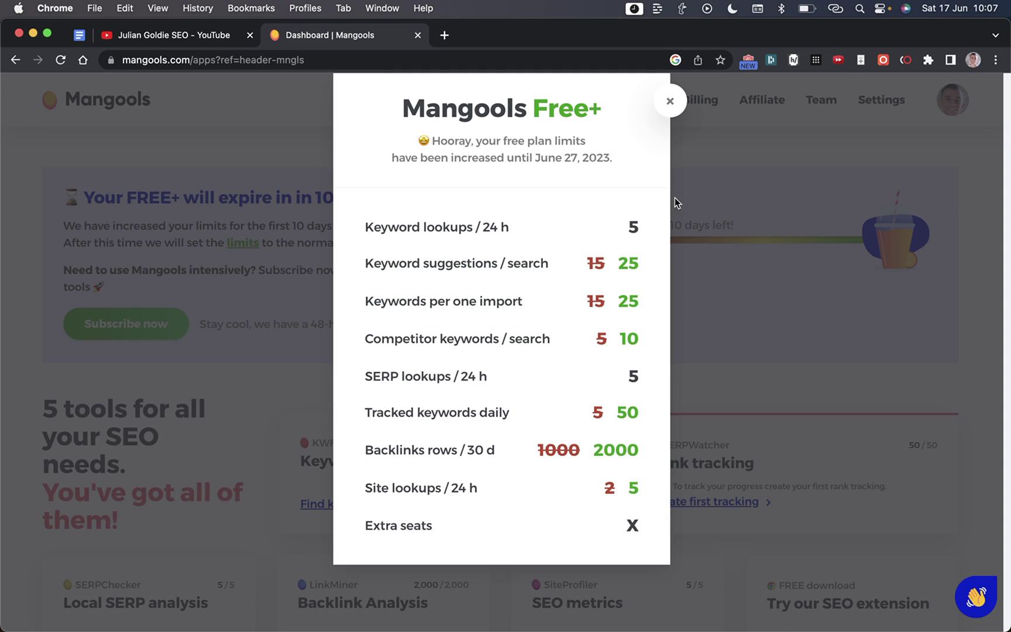
left_click_drag(351, 264, 643, 266)
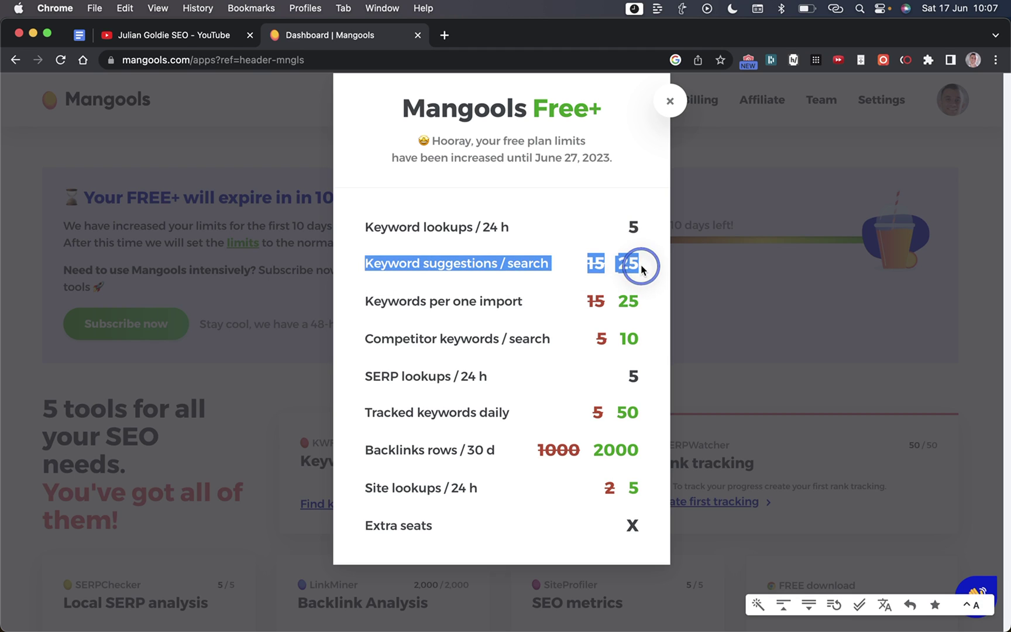
left_click(642, 276)
left_click(648, 332)
left_click(716, 346)
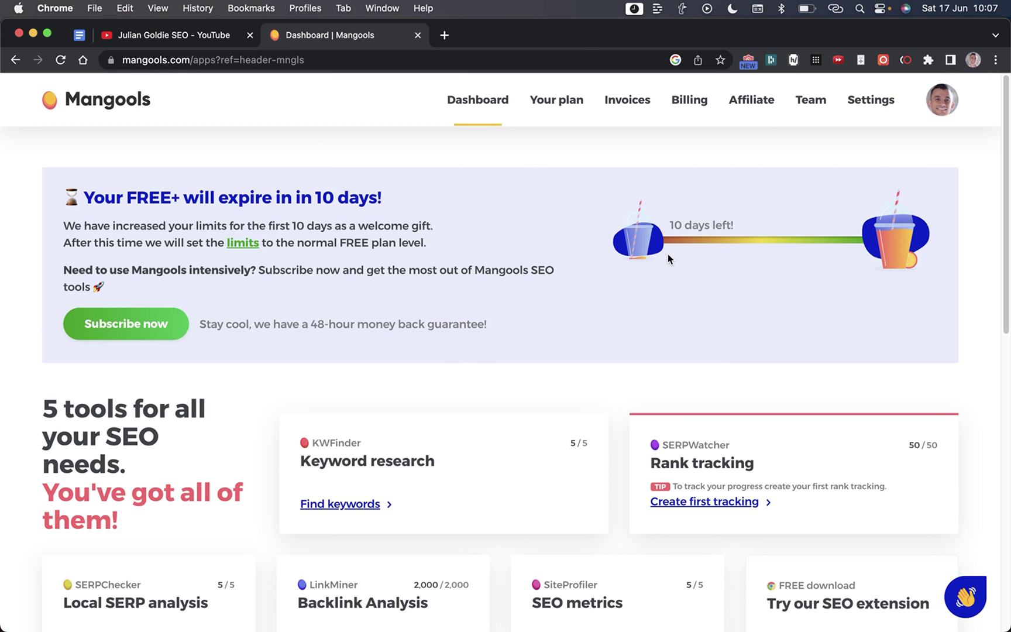
Open Ahrefs Keywords Explorer in a new tab, then launch KWFinder's keyword research from the dashboard
key("super+t")
type("key")
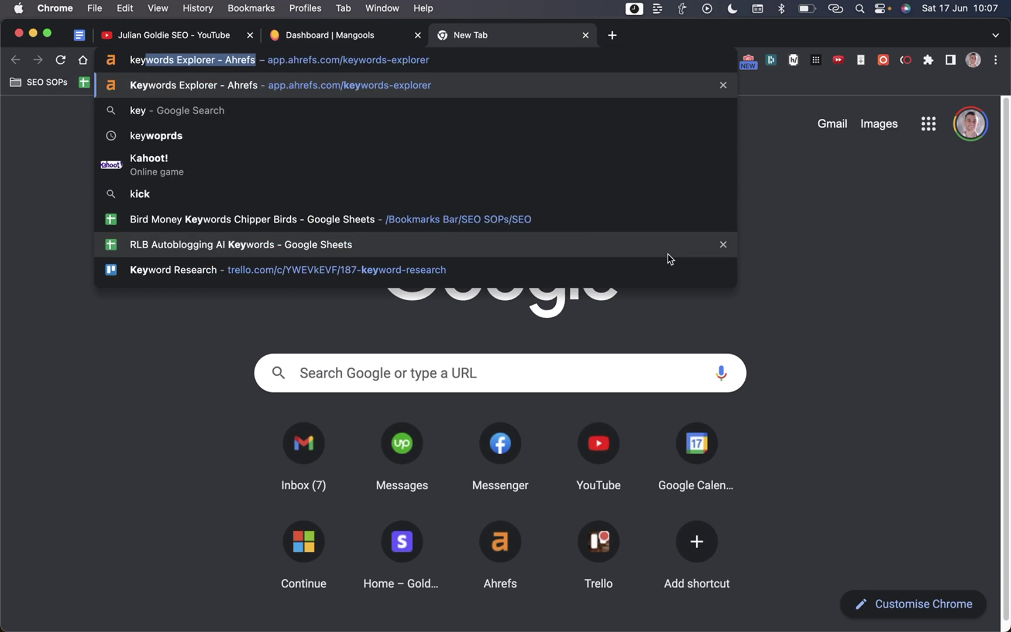
key("Return")
key("ctrl+shift+Tab")
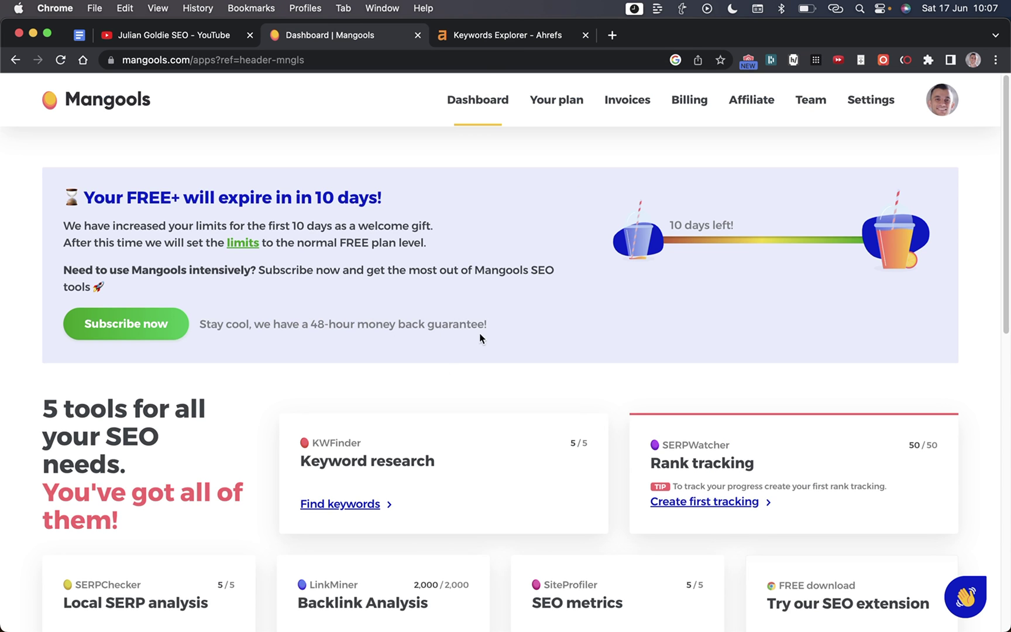
left_click(367, 484)
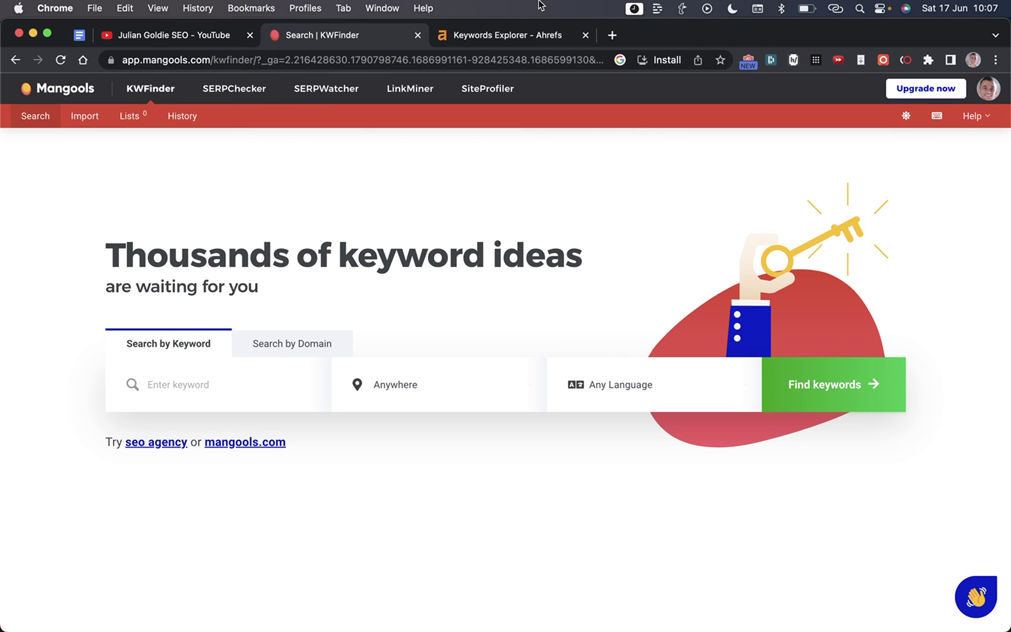
Search 'birds' in Ahrefs and review its difficulty score of 86 and backlinks estimate
left_click(517, 25)
type("birds")
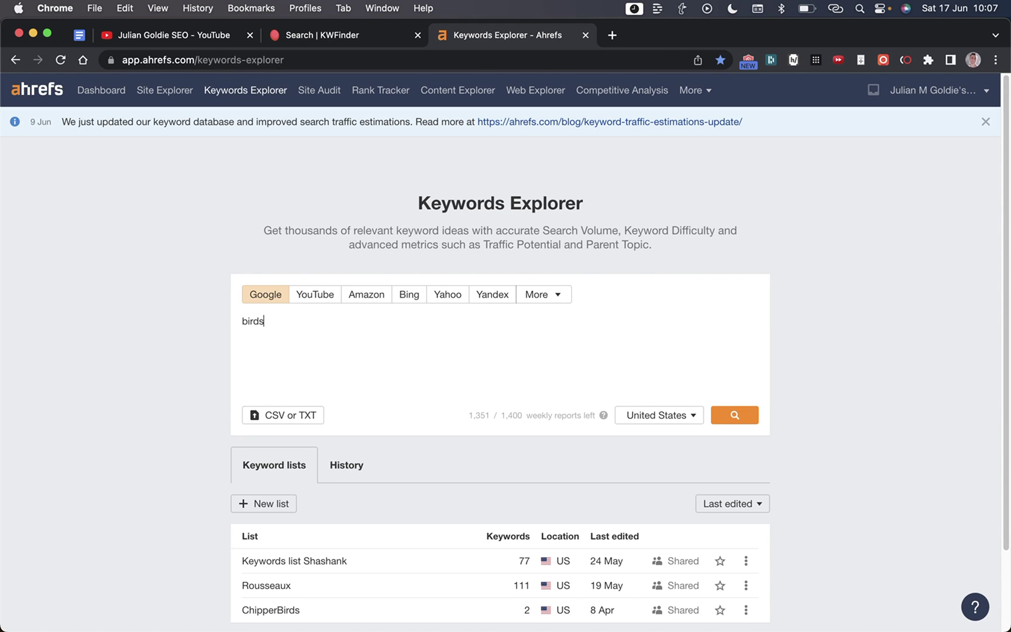
key("Return")
scroll(395, 372, "down", 5)
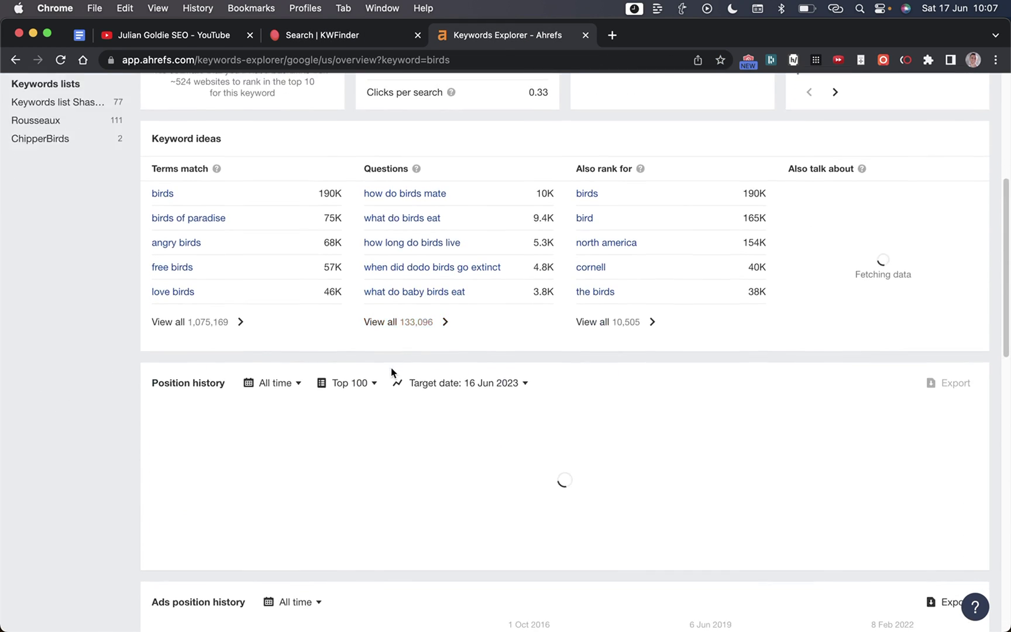
scroll(213, 240, "up", 5)
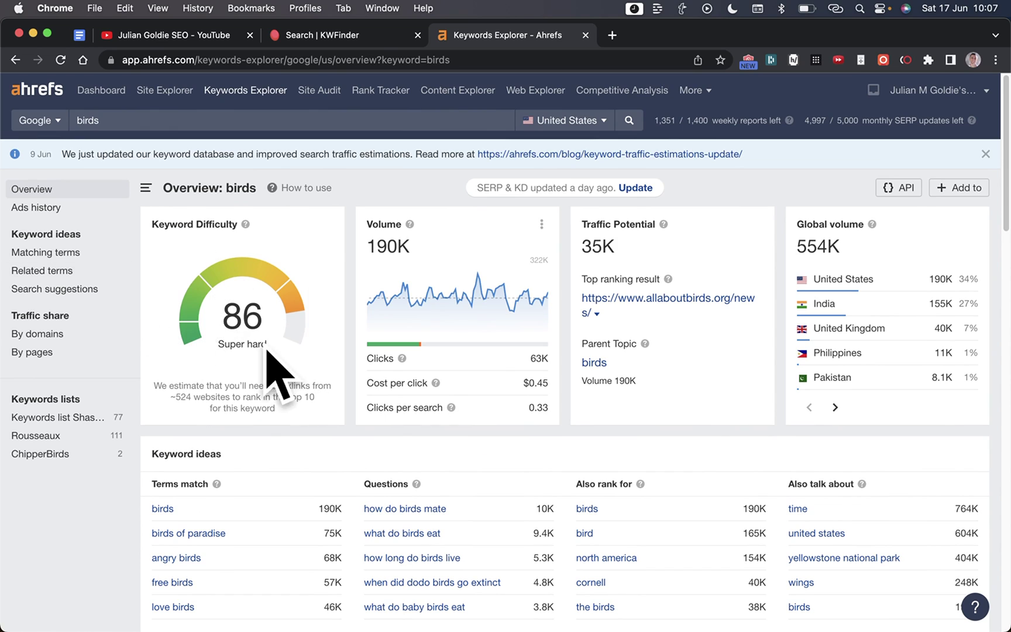
left_click_drag(141, 217, 320, 337)
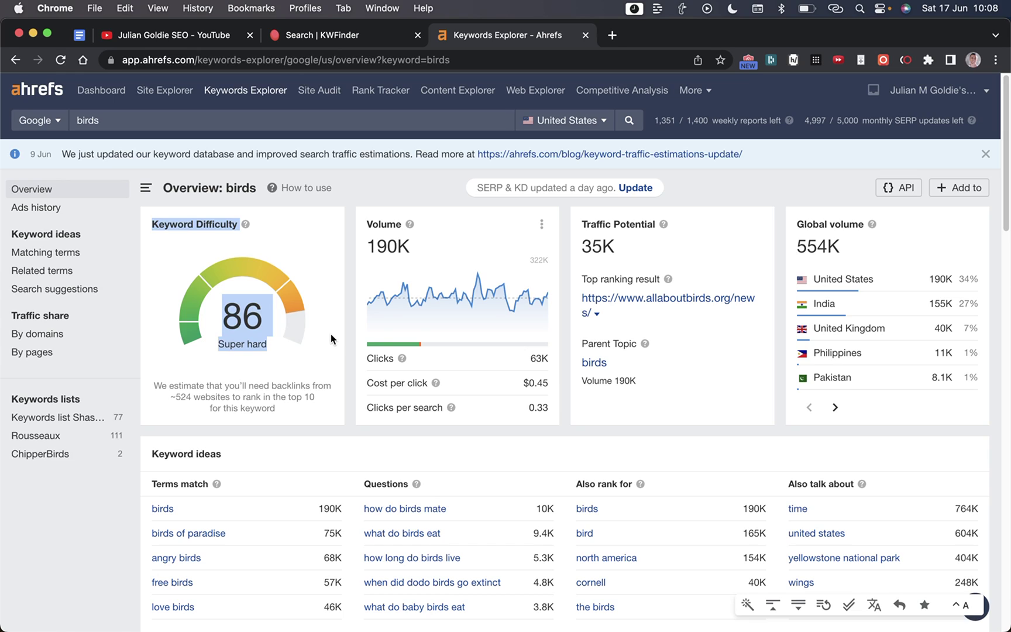
scroll(289, 402, "down", 20)
scroll(513, 471, "up", 5)
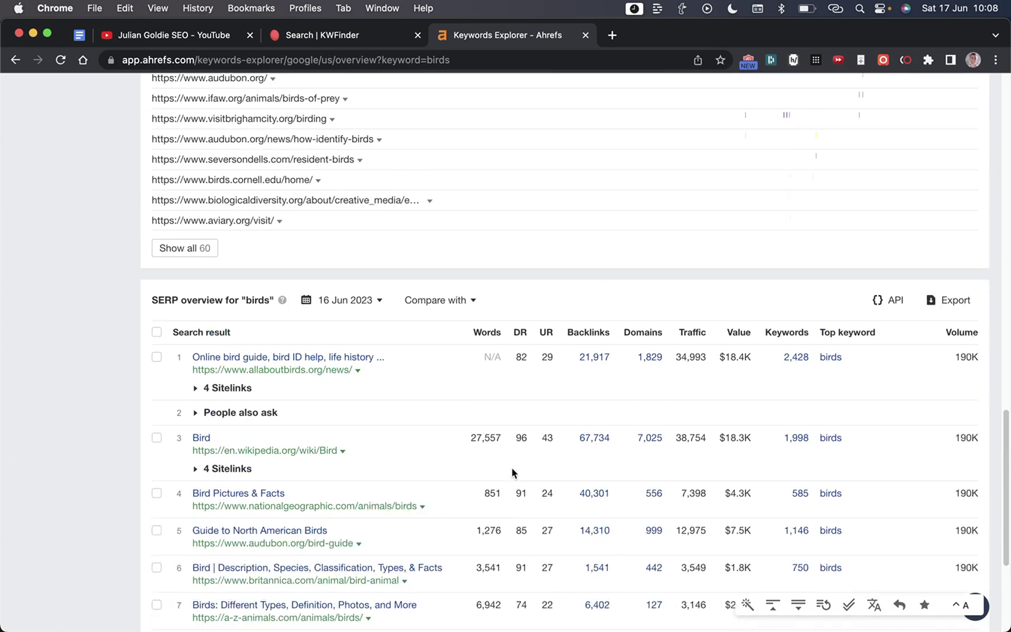
scroll(512, 471, "up", 1)
scroll(96, 135, "up", 15)
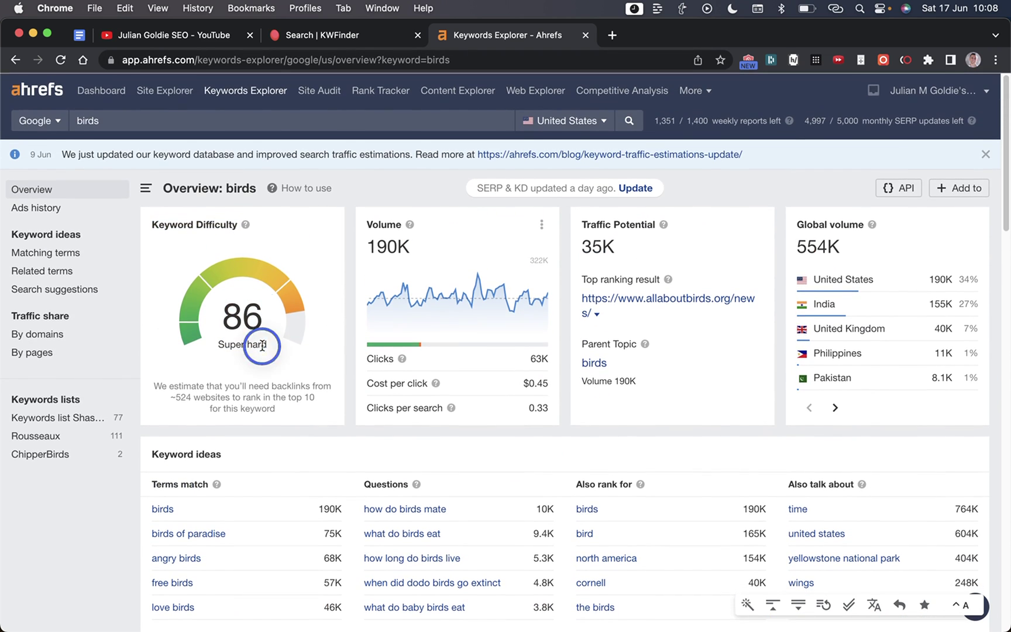
left_click(155, 347)
left_click_drag(148, 390, 263, 418)
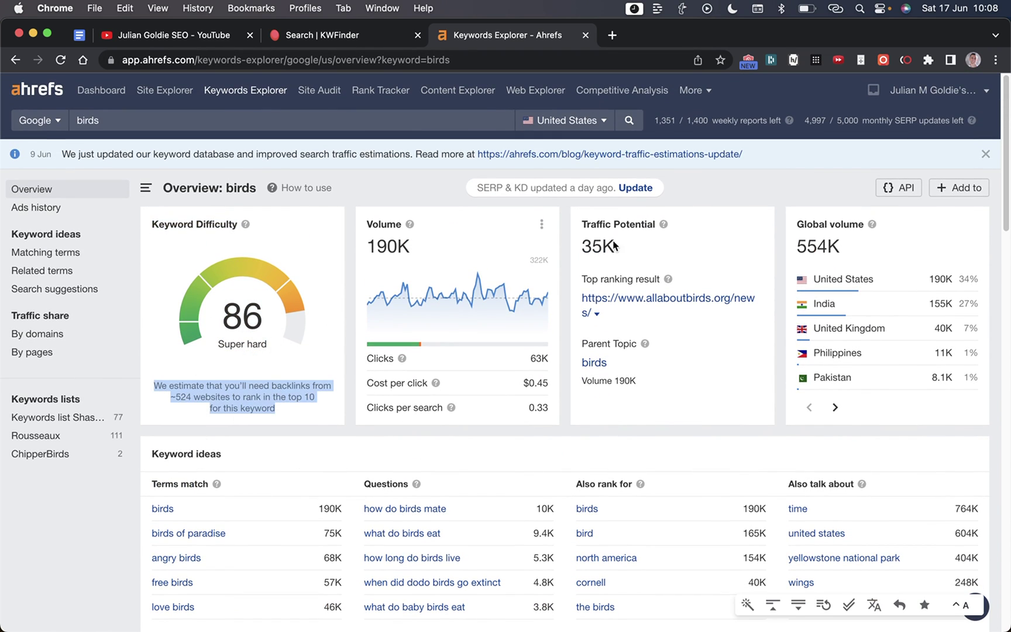
Compare KWFinder's 'birds' SERP overview, noting domain ratings 82 and 96 among the top ten results
left_click(396, 35)
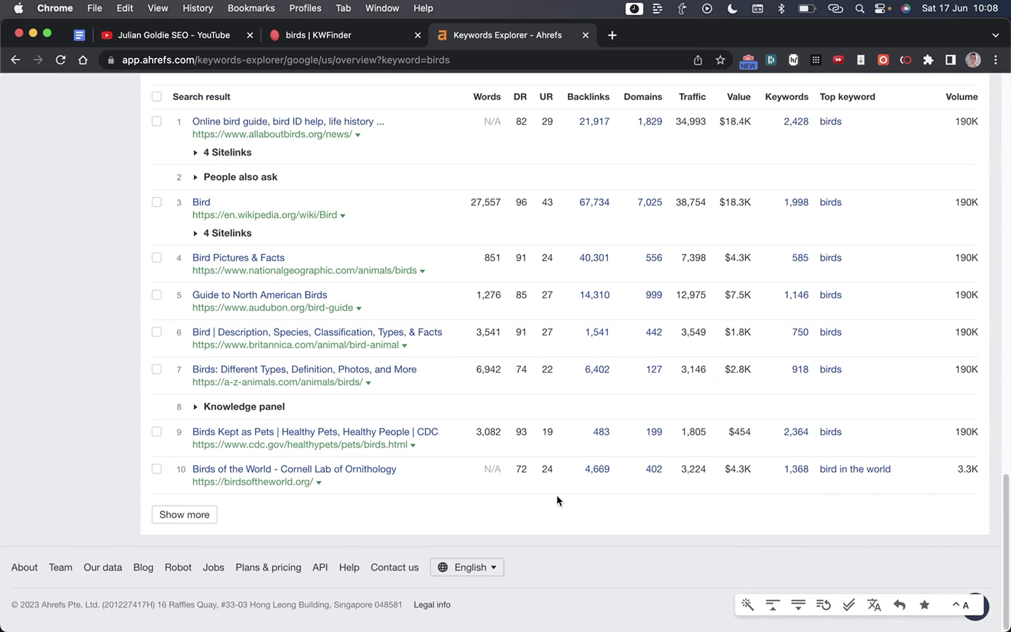
scroll(519, 418, "up", 3)
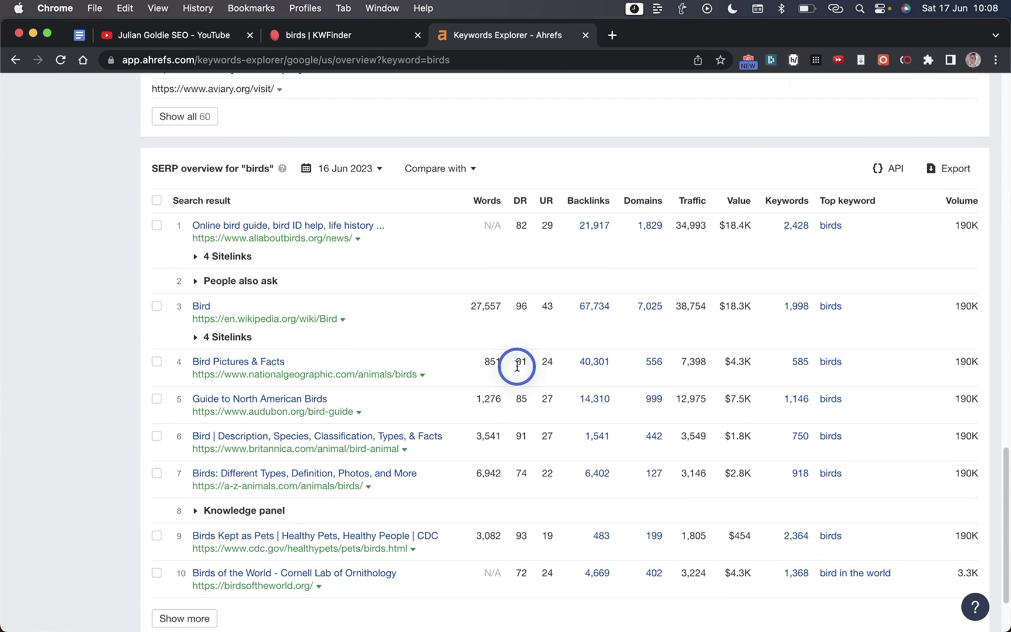
double_click(522, 305)
left_click_drag(521, 222, 527, 224)
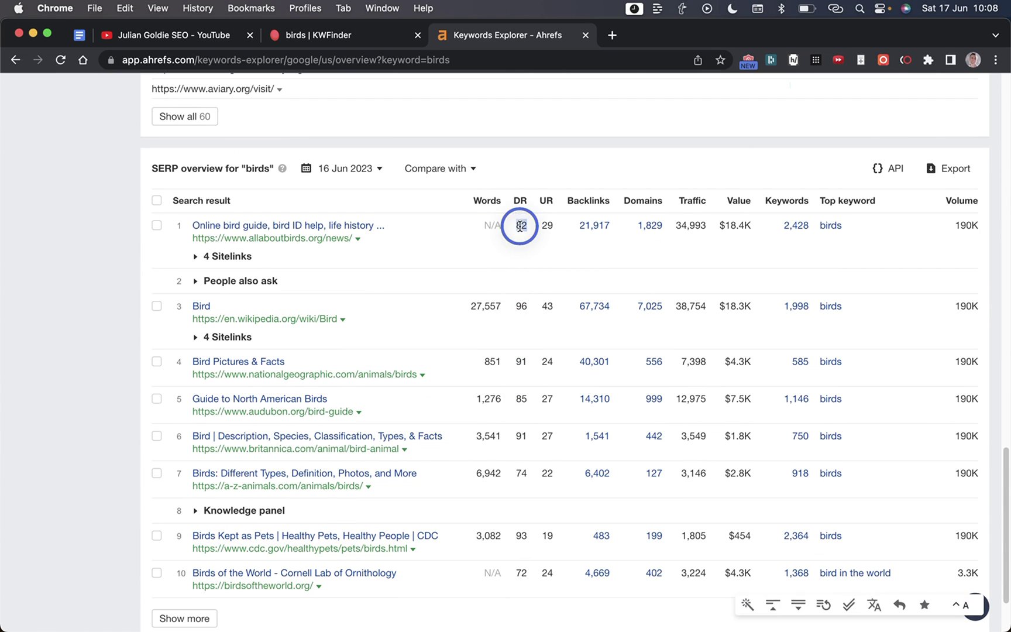
left_click(524, 248)
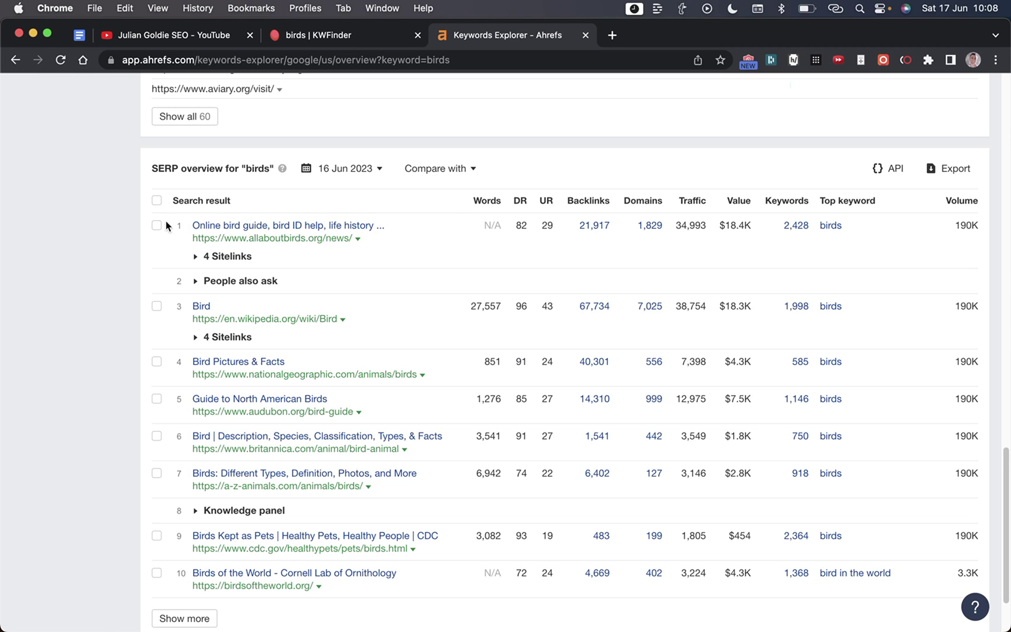
left_click_drag(163, 220, 582, 485)
left_click(582, 486)
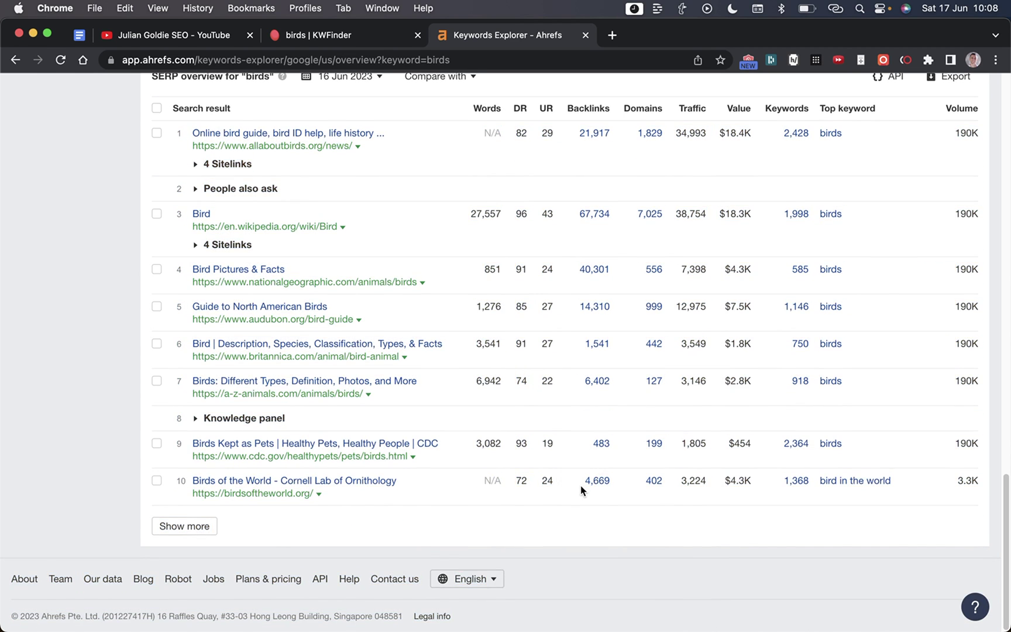
Load 'best talking birds' in KWFinder (difficulty 15, 1,600 searches) and compare Ahrefs' difficulty 8 and backlinks estimate
scroll(588, 487, "up", 3)
key("ctrl+shift+Tab")
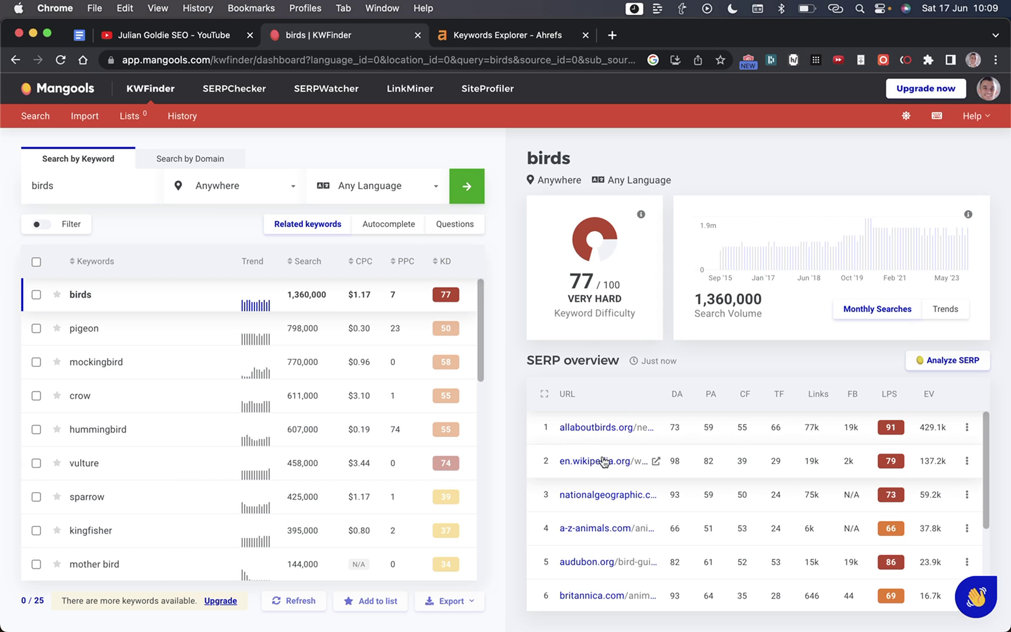
mouse_move(889, 396)
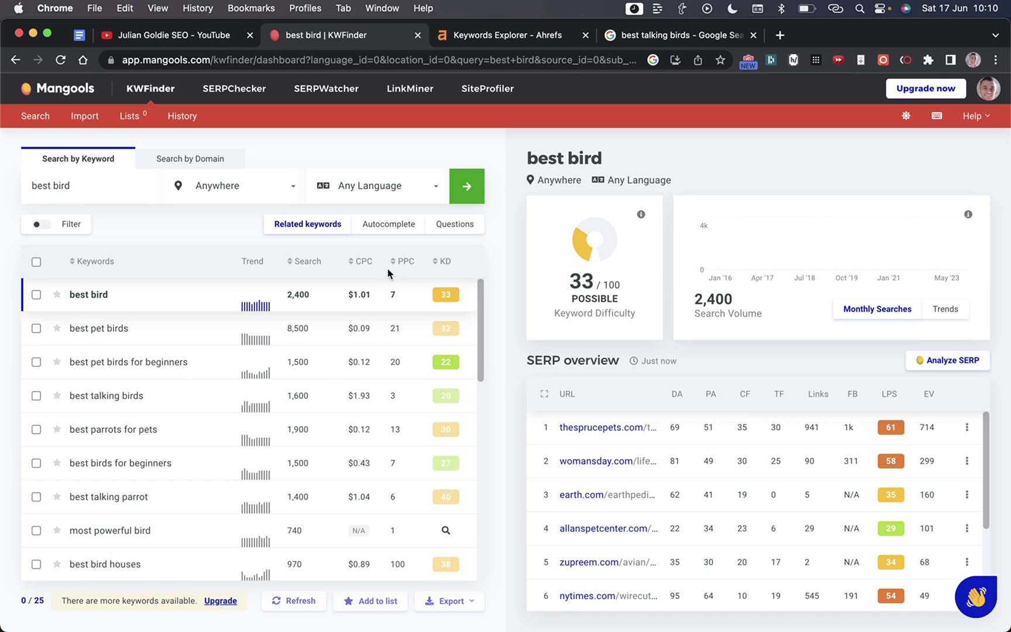
mouse_move(448, 266)
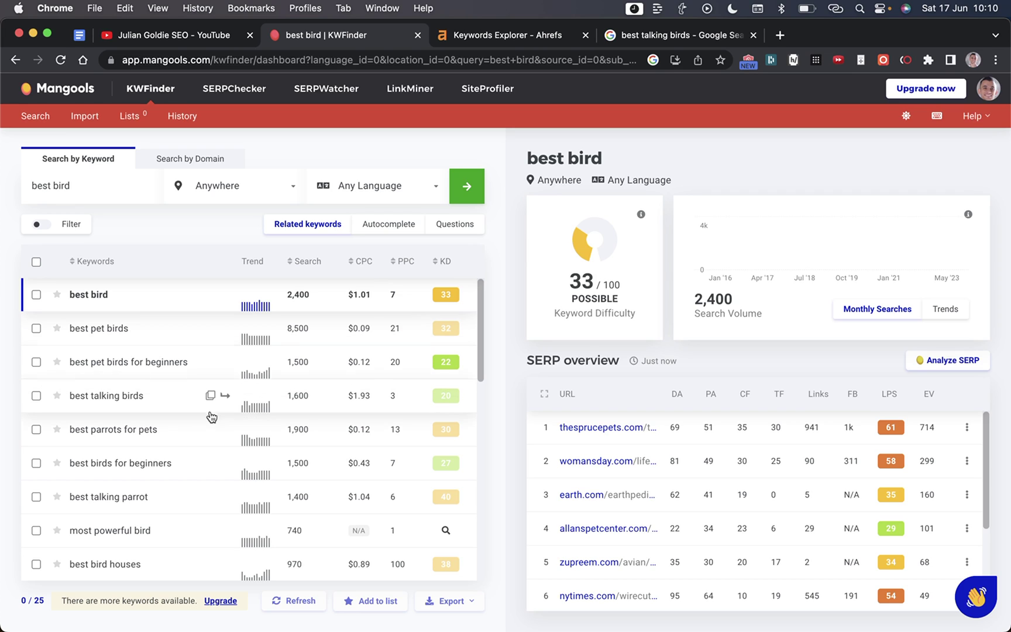
left_click(174, 366)
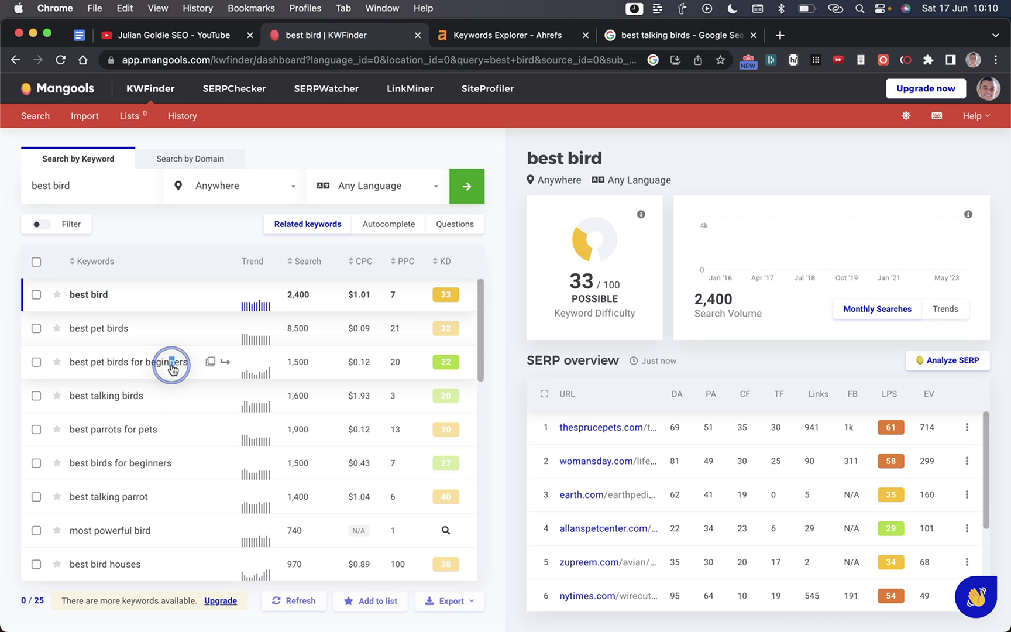
left_click(451, 412)
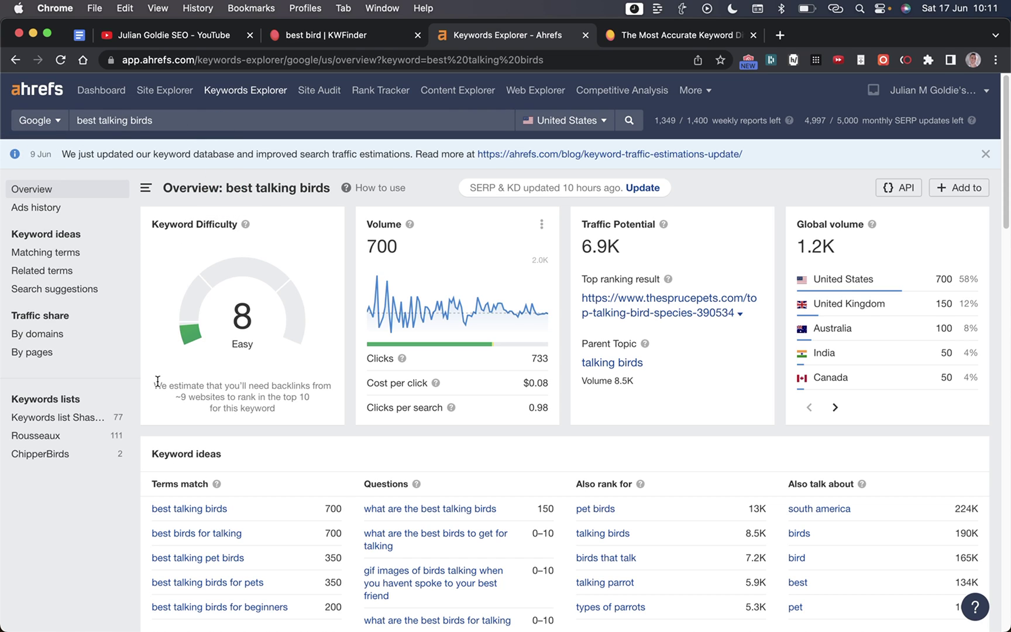
left_click_drag(150, 388, 287, 412)
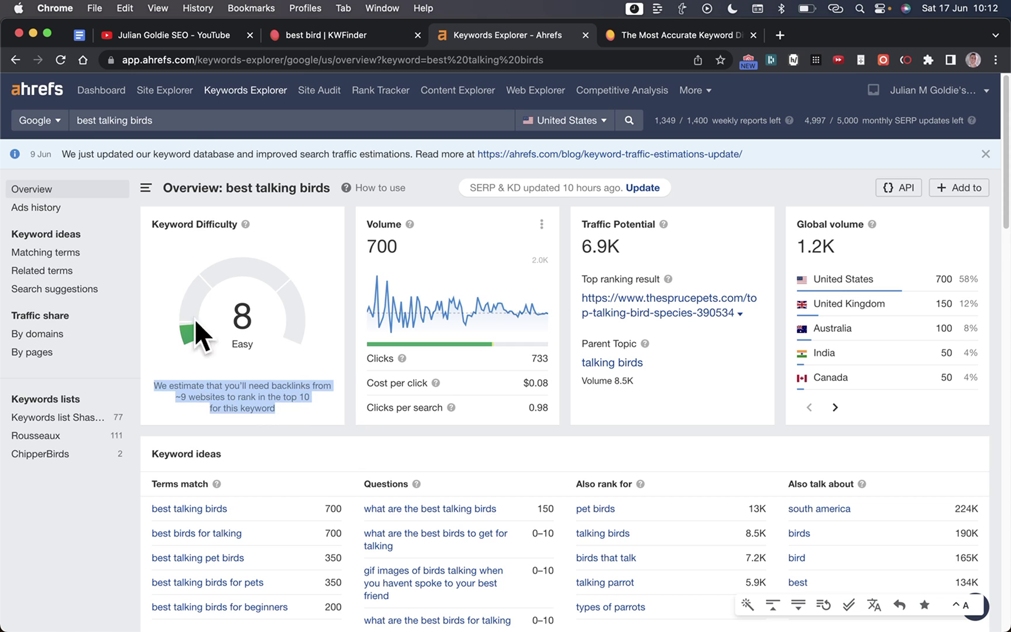
left_click(327, 35)
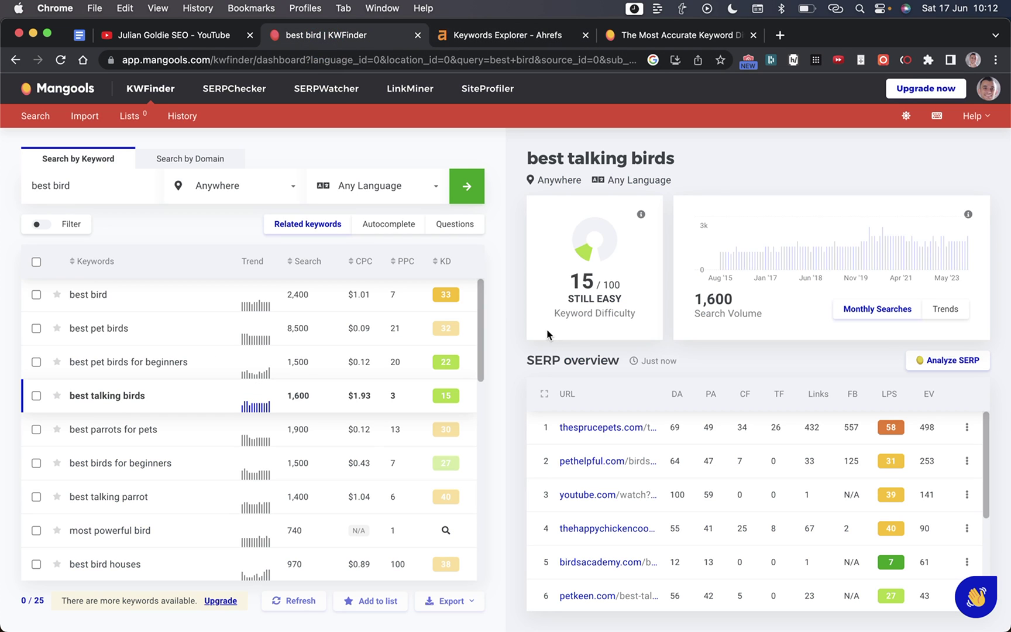
Read the keyword difficulty article's list of metrics used in the calculation
left_click(655, 35)
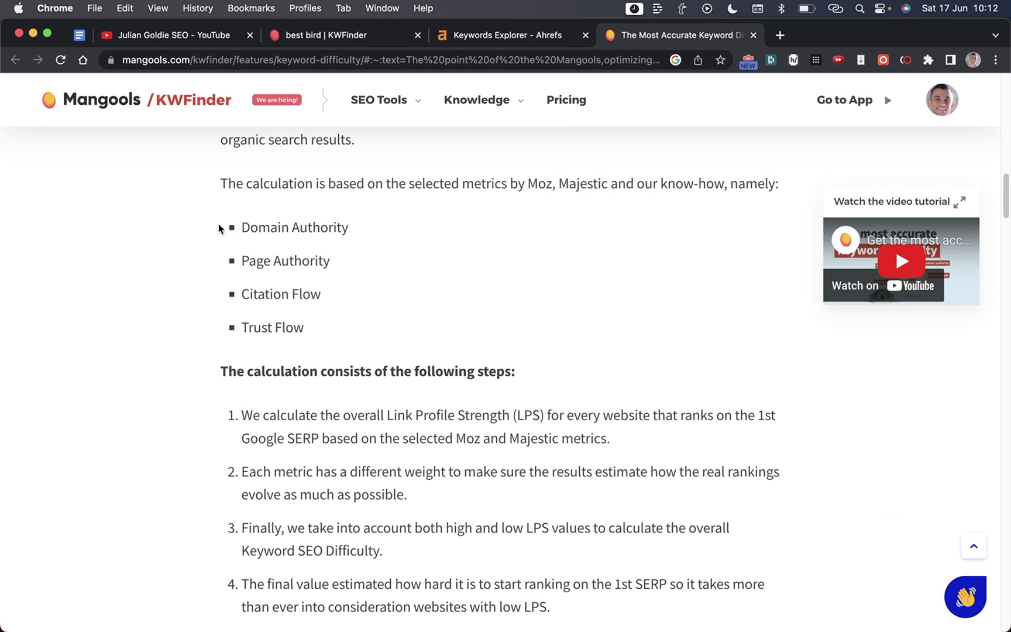
scroll(188, 188, "up", 2)
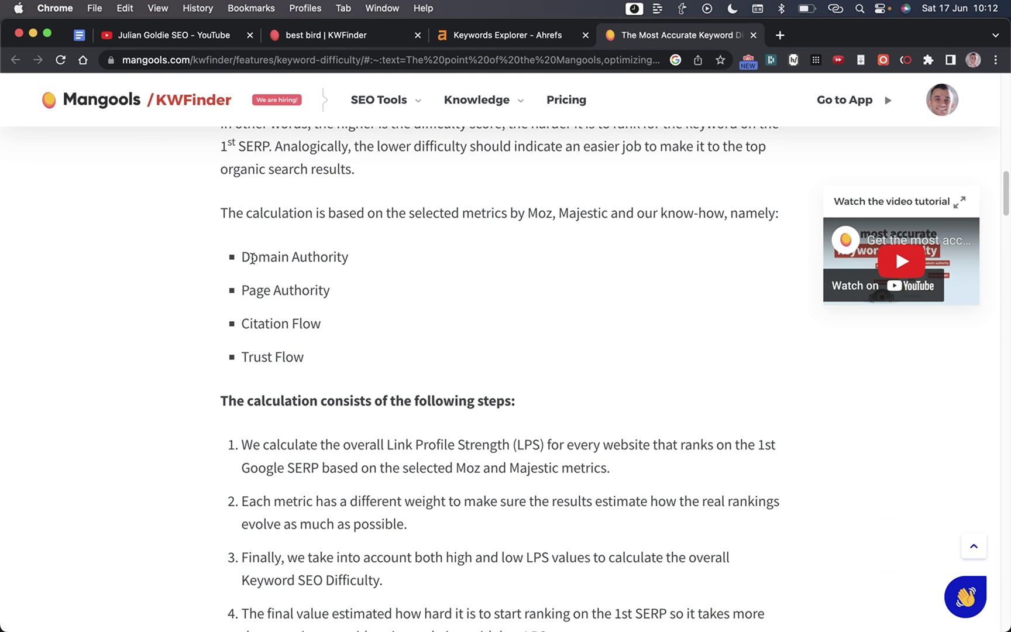
left_click_drag(233, 260, 388, 375)
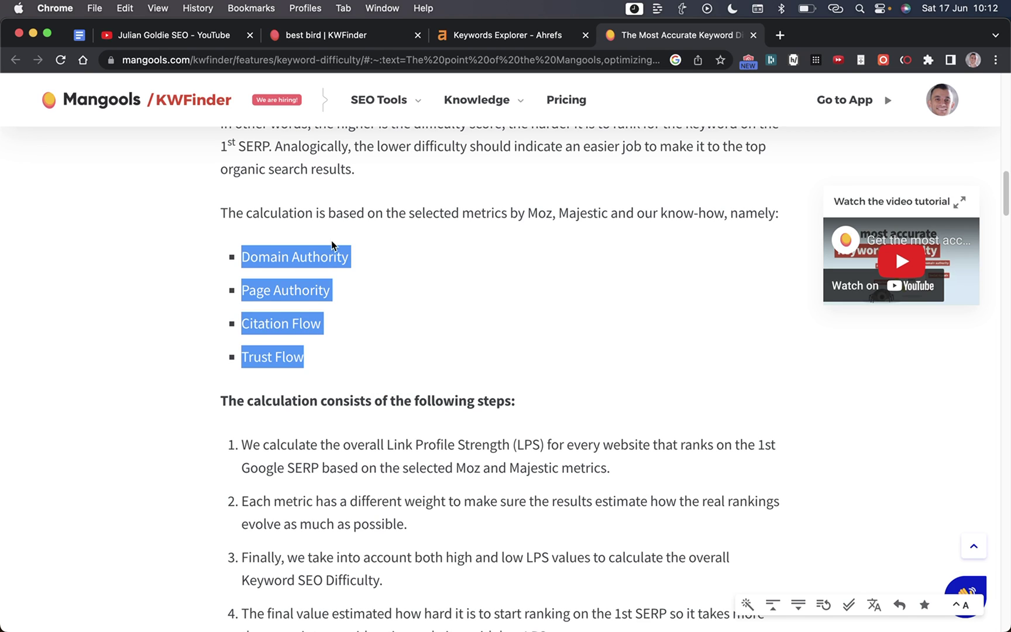
left_click(329, 247)
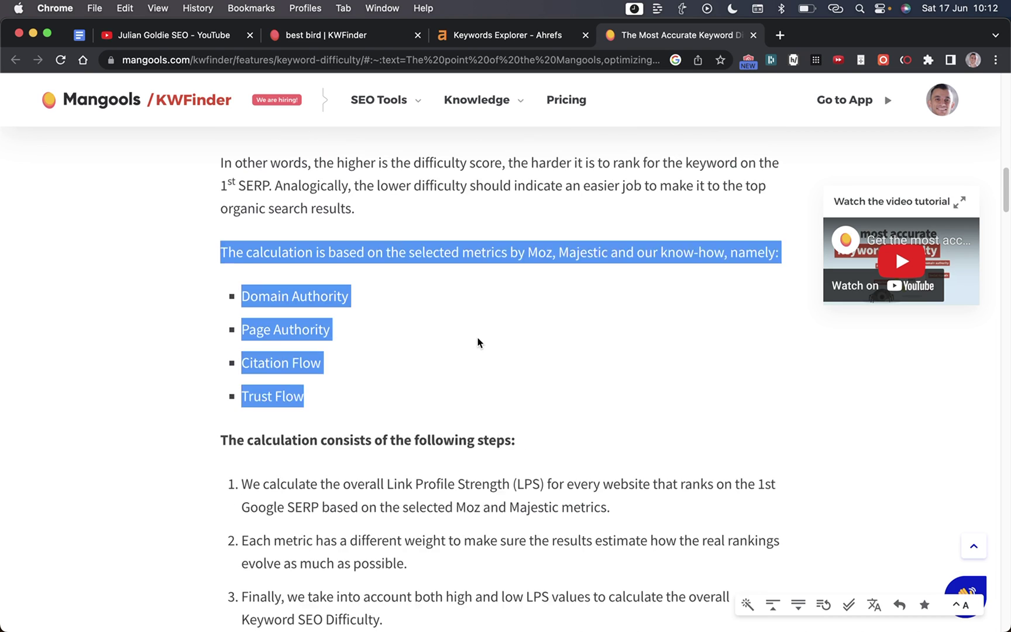
scroll(479, 343, "up", 2)
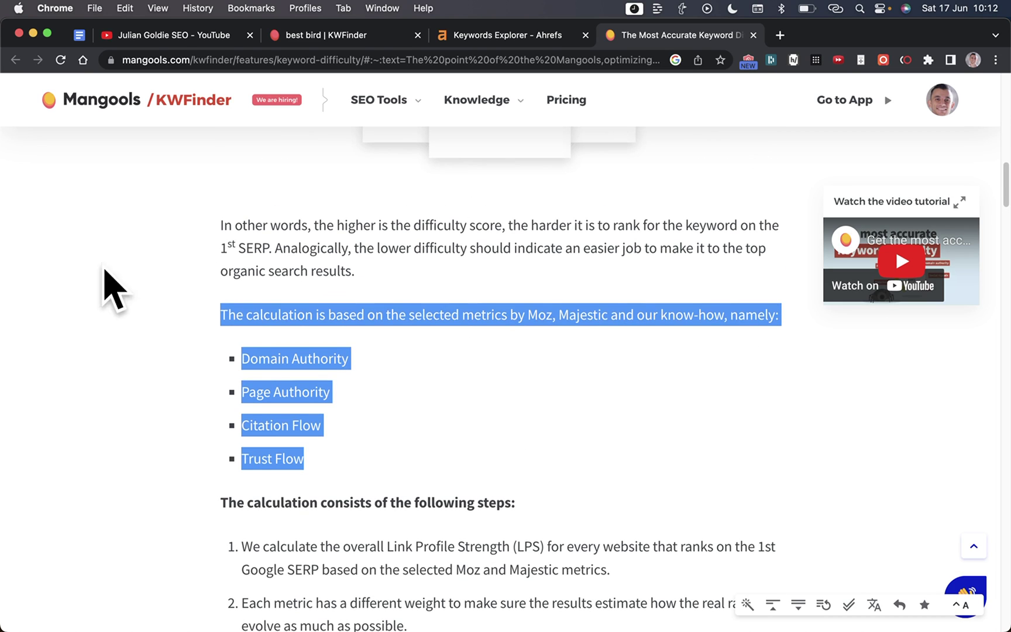
left_click(498, 261)
scroll(498, 260, "down", 6)
scroll(496, 318, "up", 1)
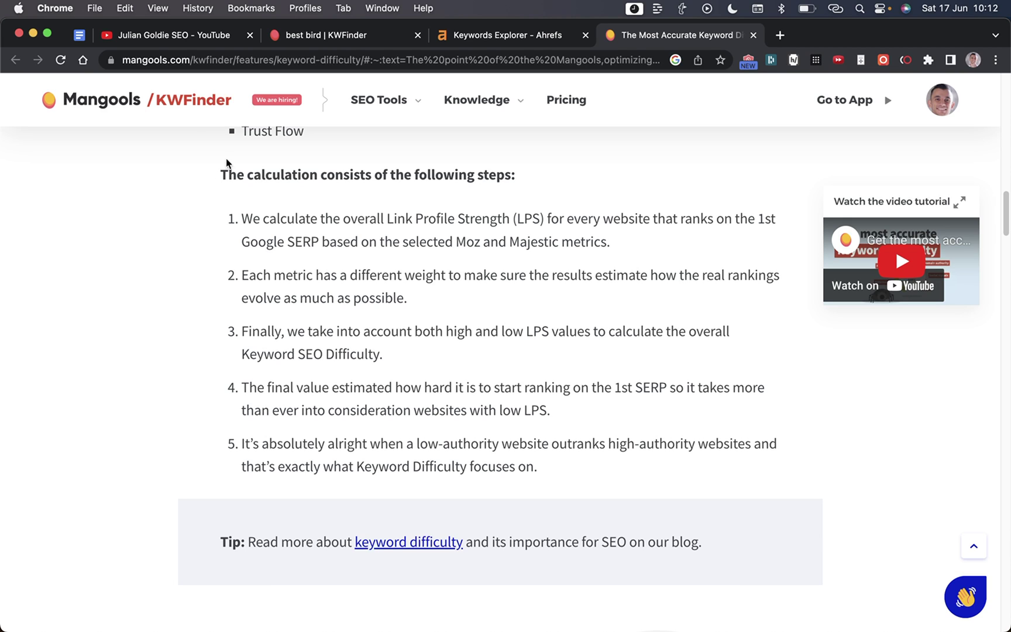
Review the article's calculation steps, then return to the KWFinder 'best talking birds' results
left_click(275, 36)
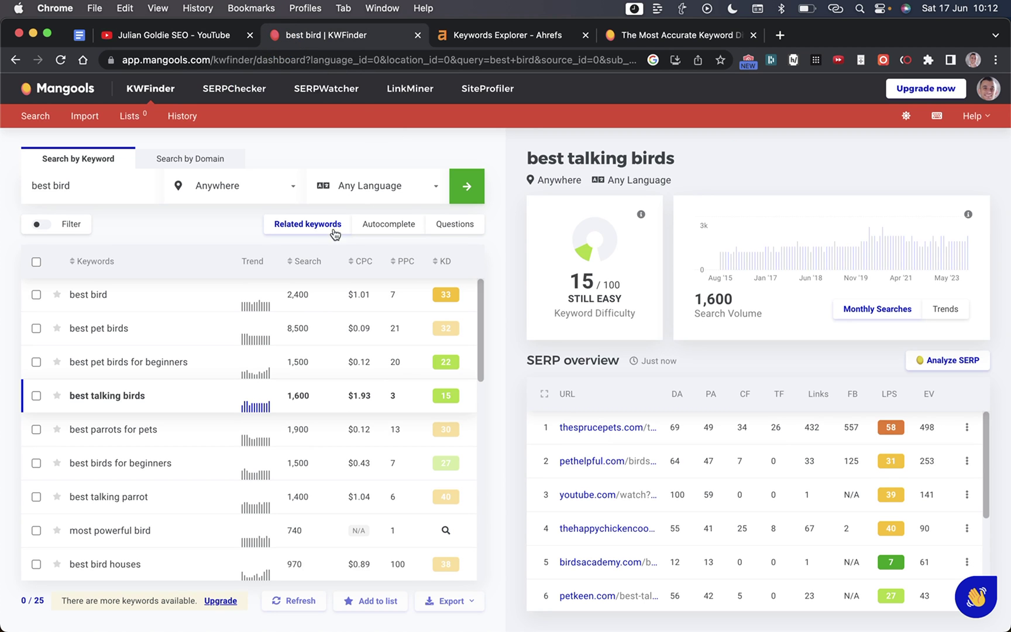
left_click(675, 42)
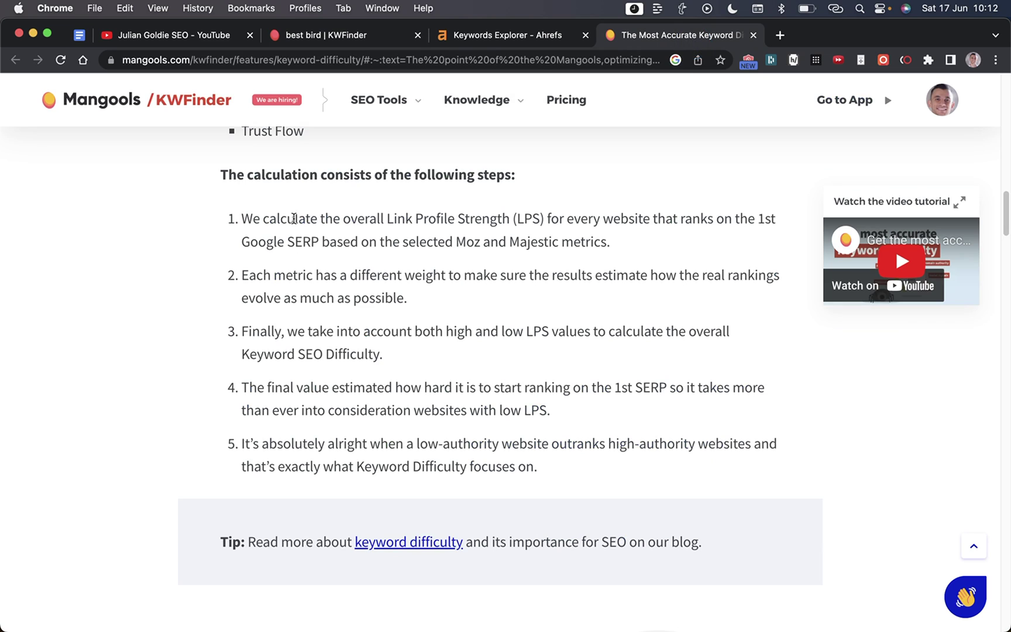
left_click_drag(224, 175, 537, 411)
left_click(579, 446)
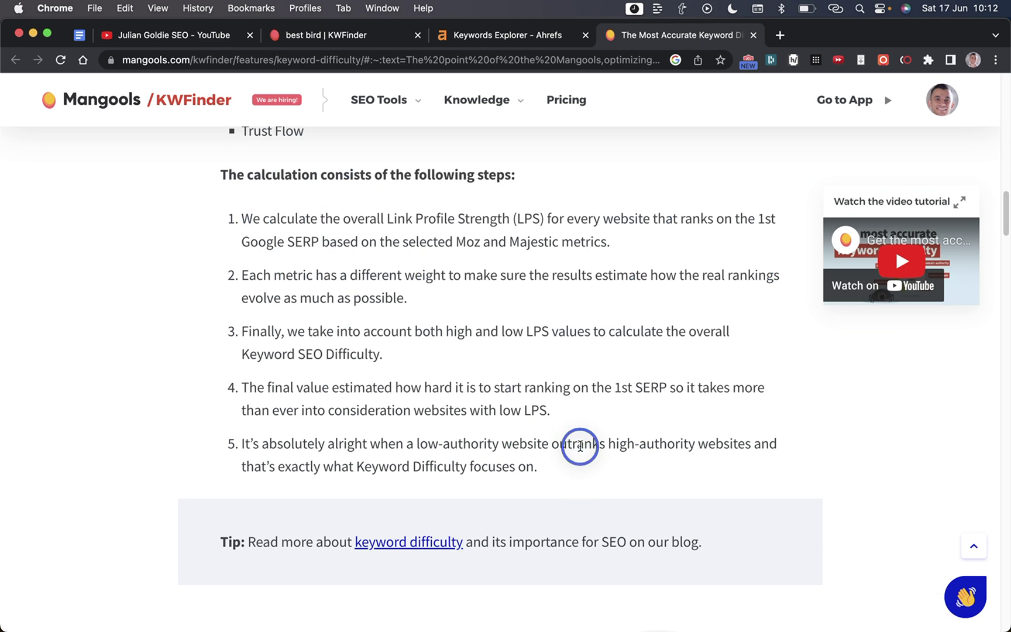
key("ctrl+shift+Tab")
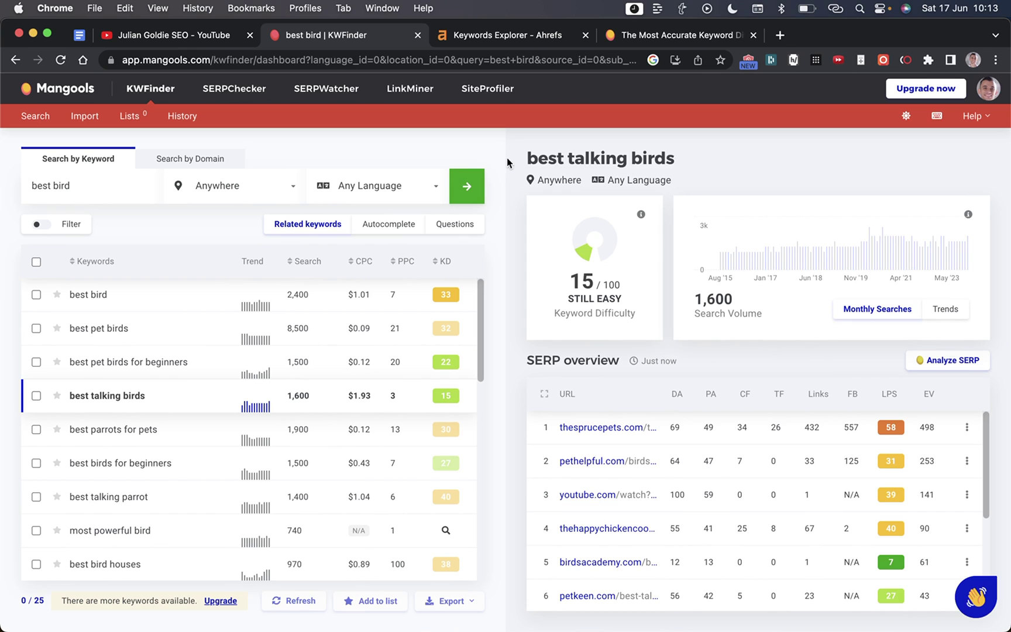
left_click_drag(507, 163, 706, 173)
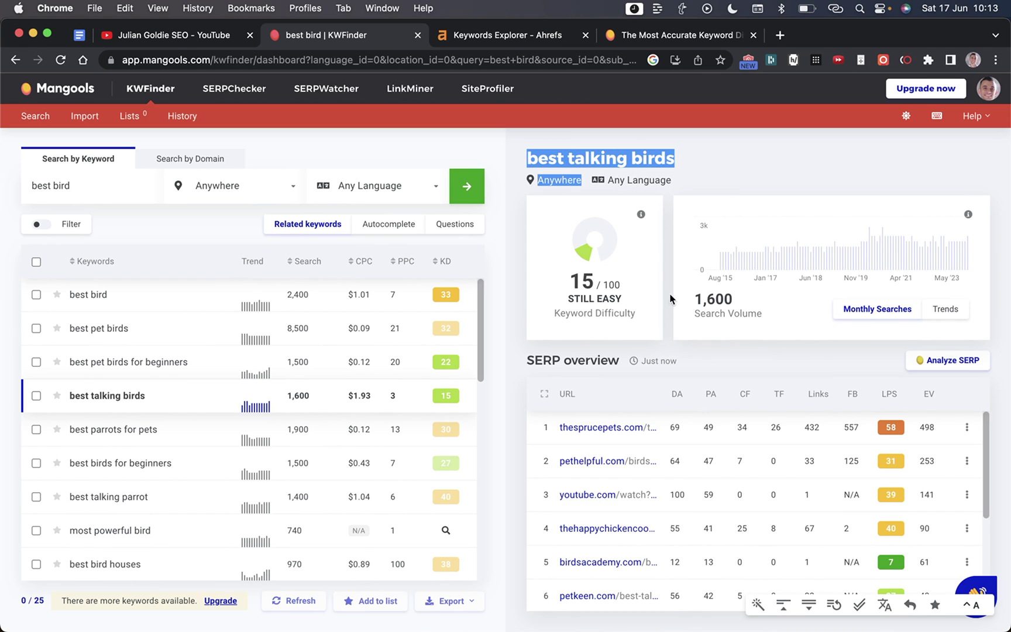
scroll(623, 471, "down", 3)
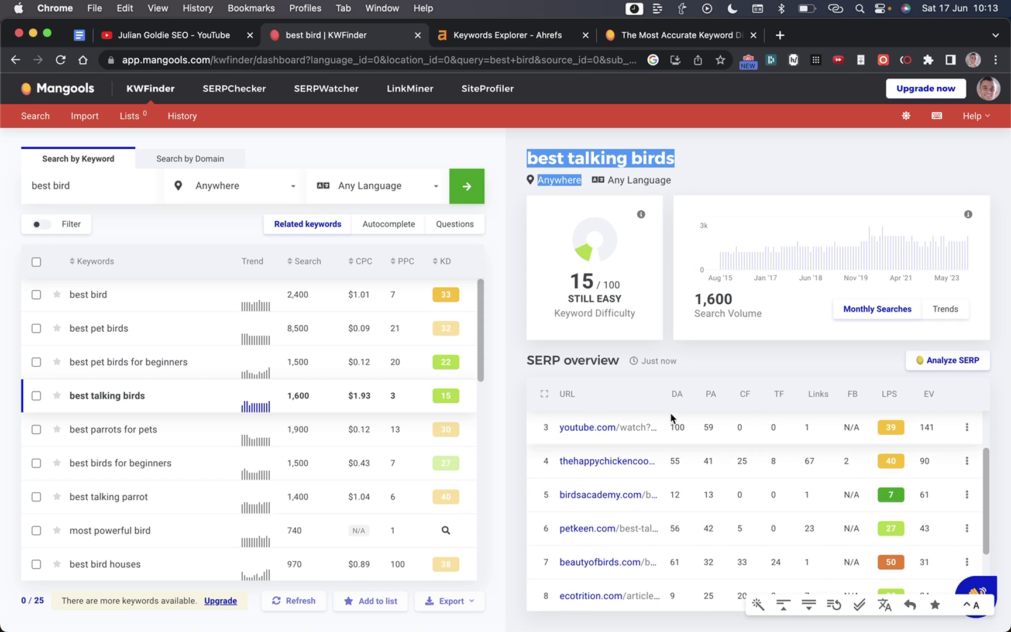
scroll(706, 488, "down", 1)
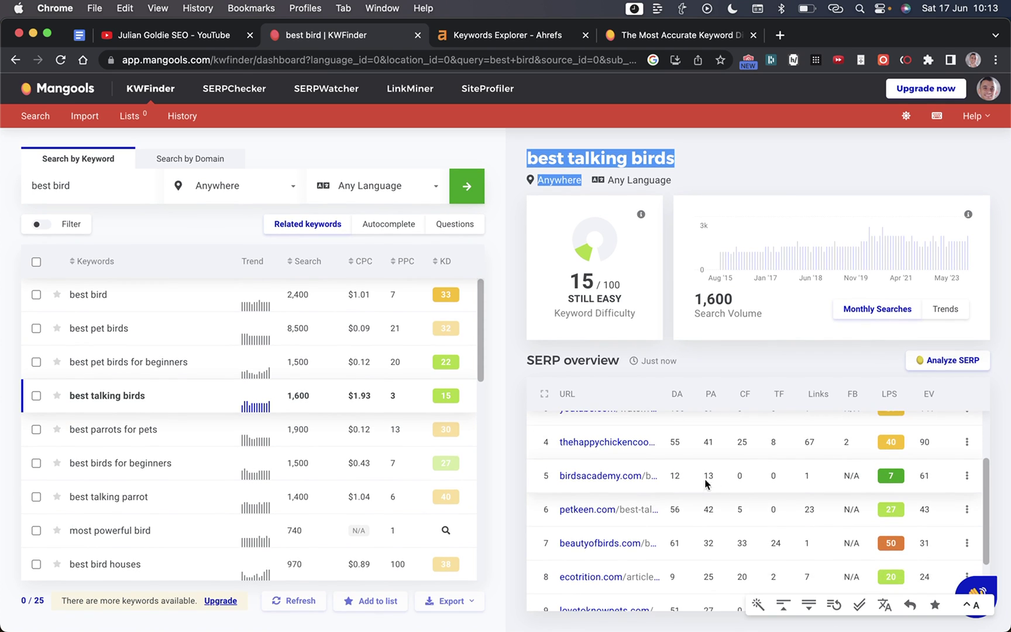
scroll(706, 481, "down", 2)
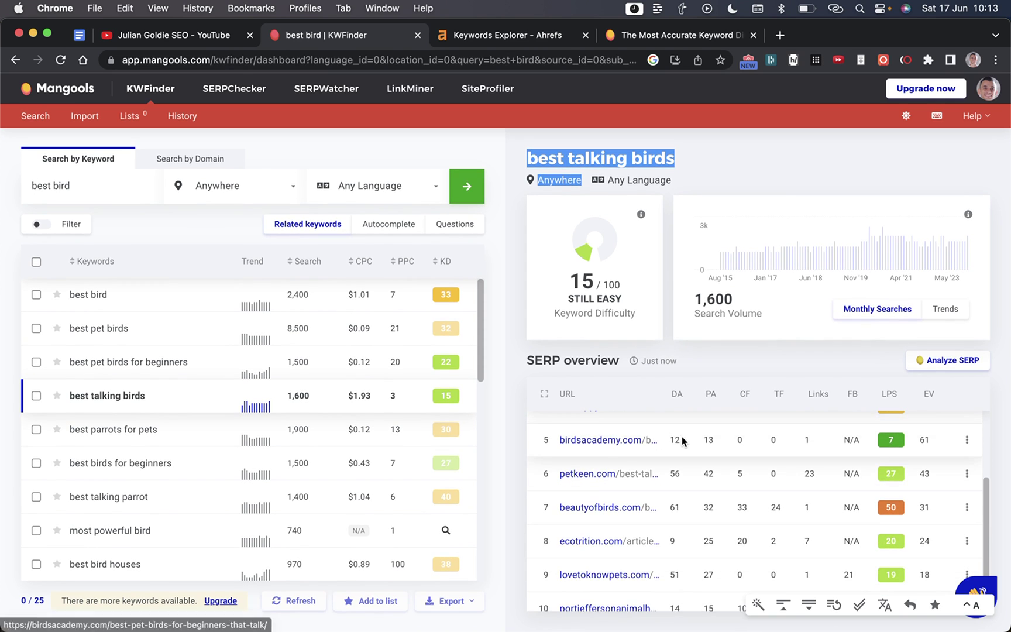
scroll(678, 541, "down", 3)
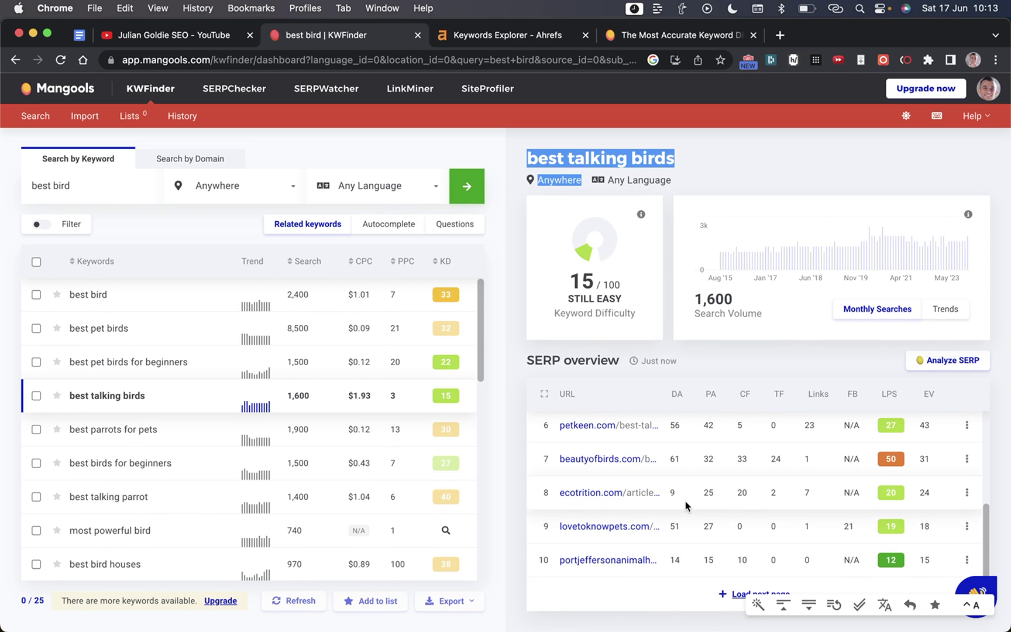
scroll(676, 541, "up", 5)
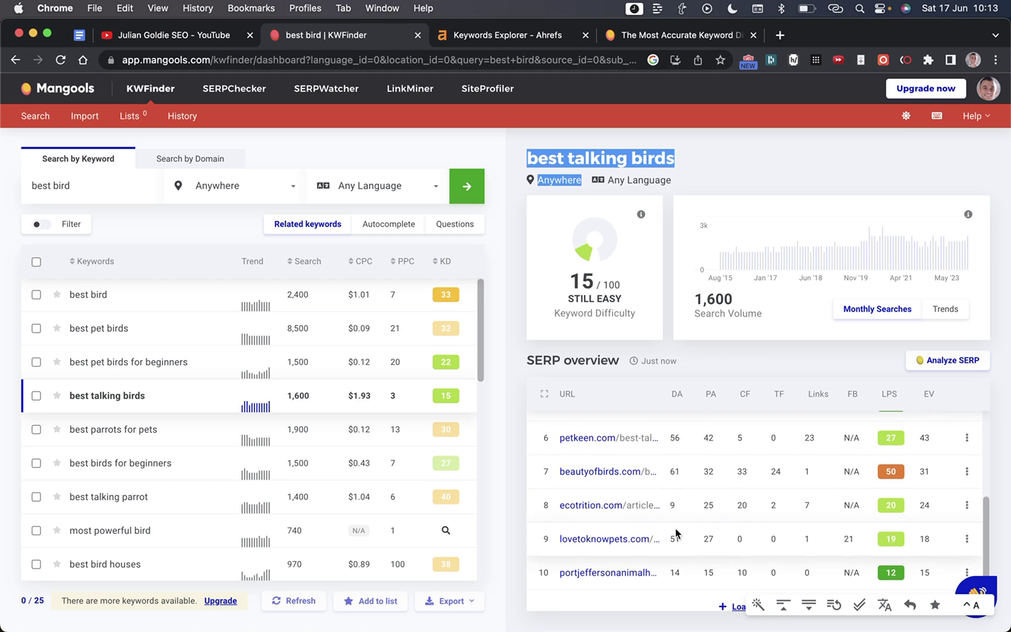
scroll(680, 547, "down", 5)
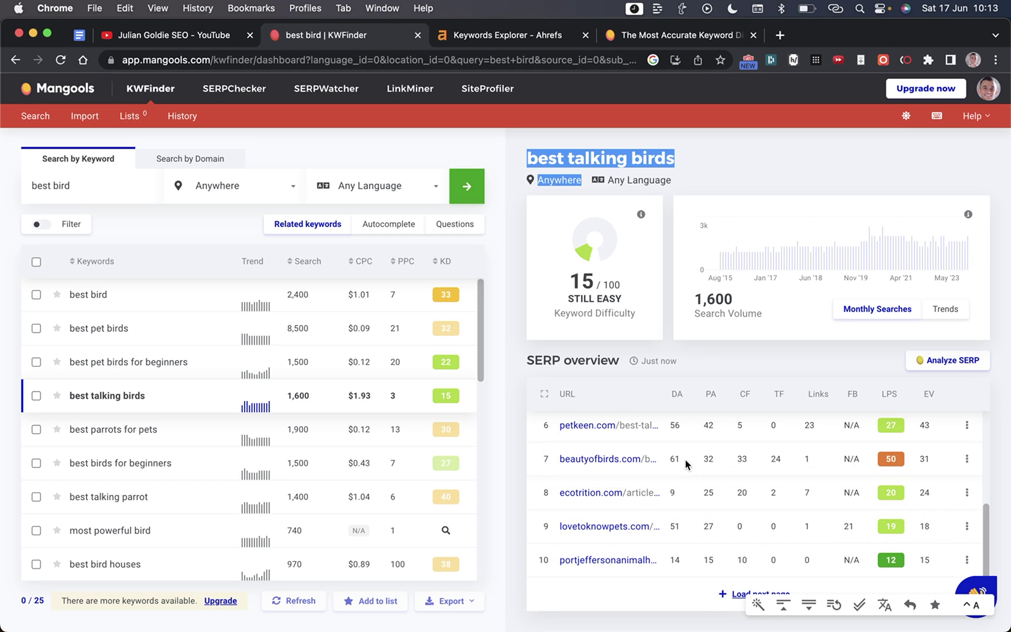
scroll(679, 459, "up", 5)
scroll(699, 507, "down", 5)
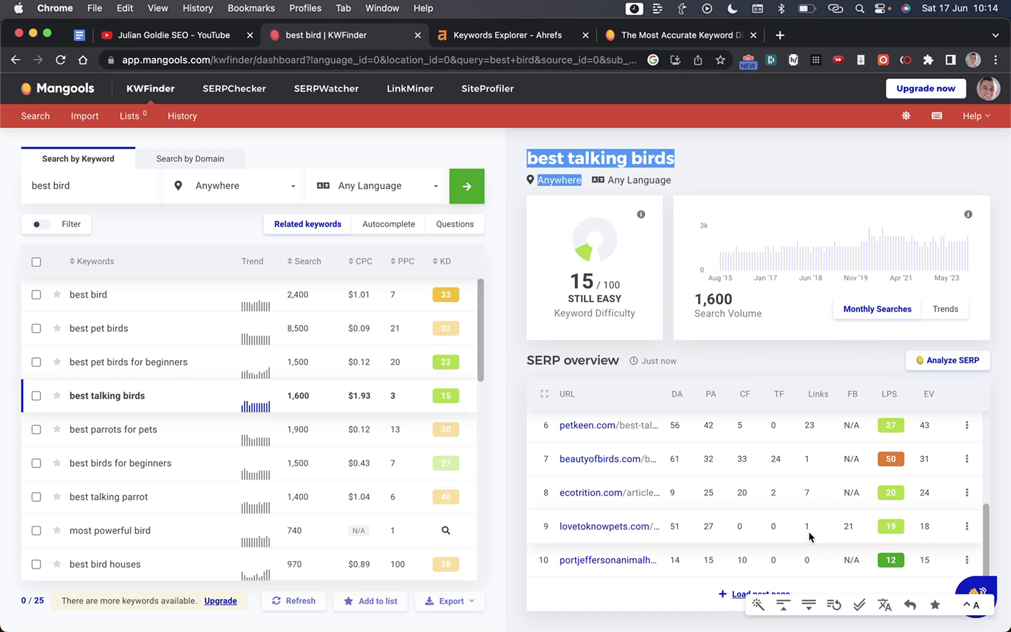
scroll(784, 537, "up", 5)
scroll(786, 538, "down", 5)
scroll(787, 538, "up", 5)
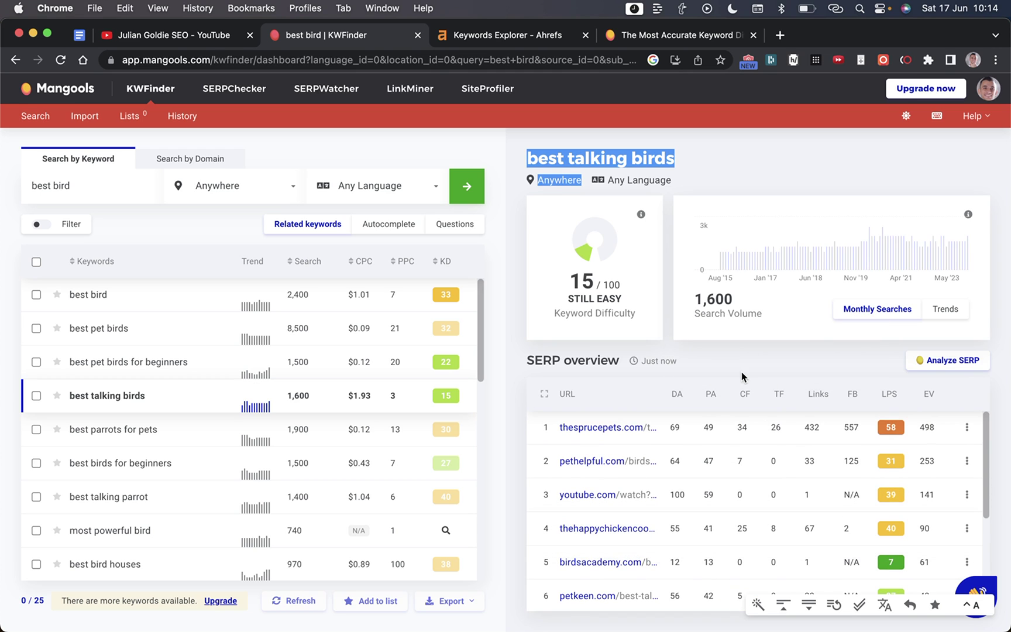
left_click(716, 34)
scroll(584, 279, "down", 2)
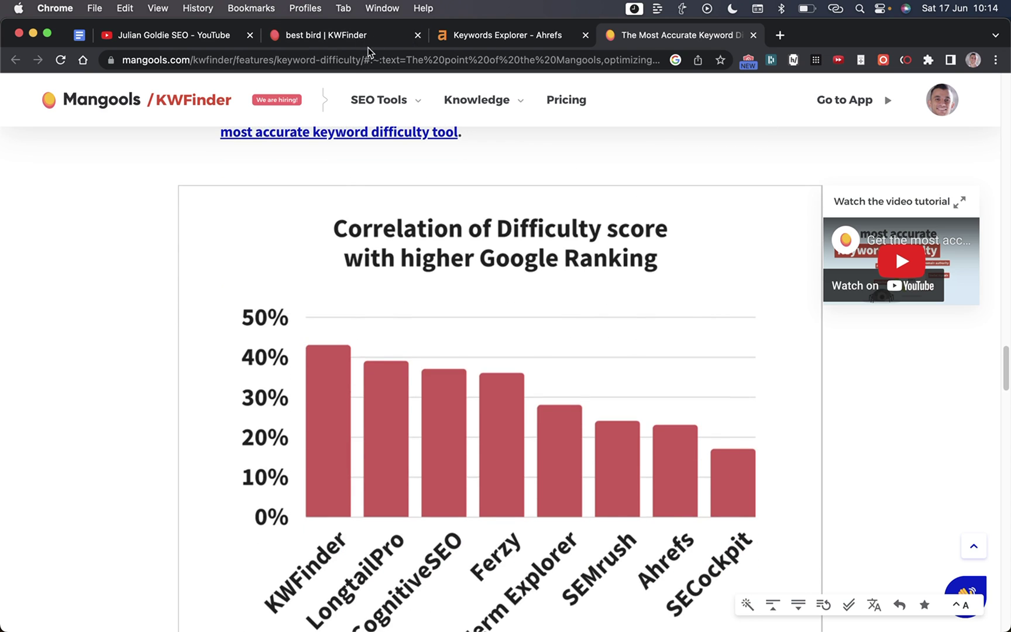
left_click(351, 34)
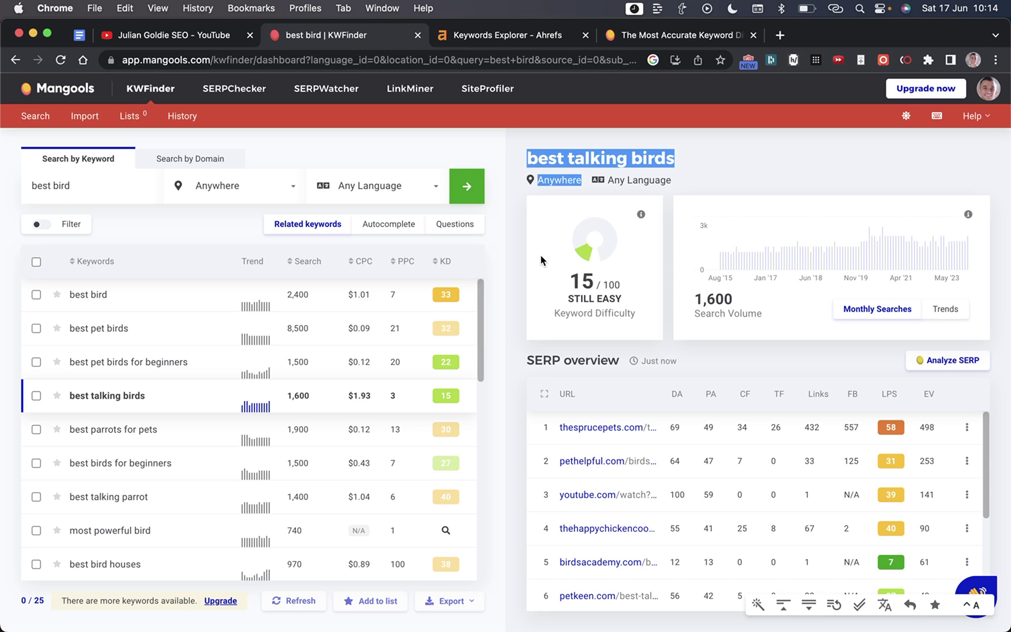
left_click(700, 159)
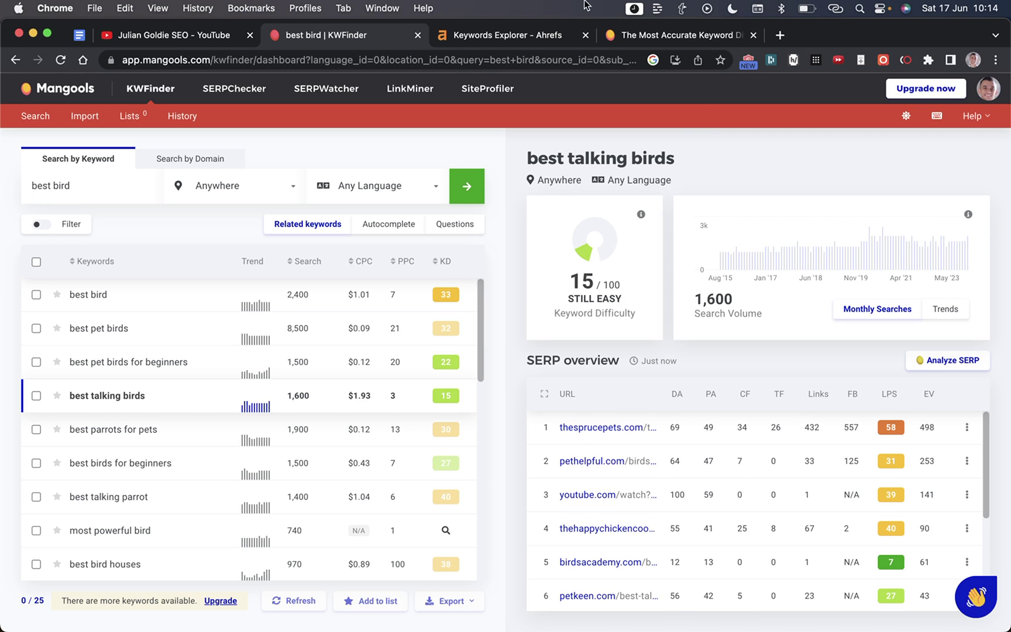
Look over the keyword difficulty correlation chart article, then go back to the KWFinder keyword list
key("ctrl+Tab")
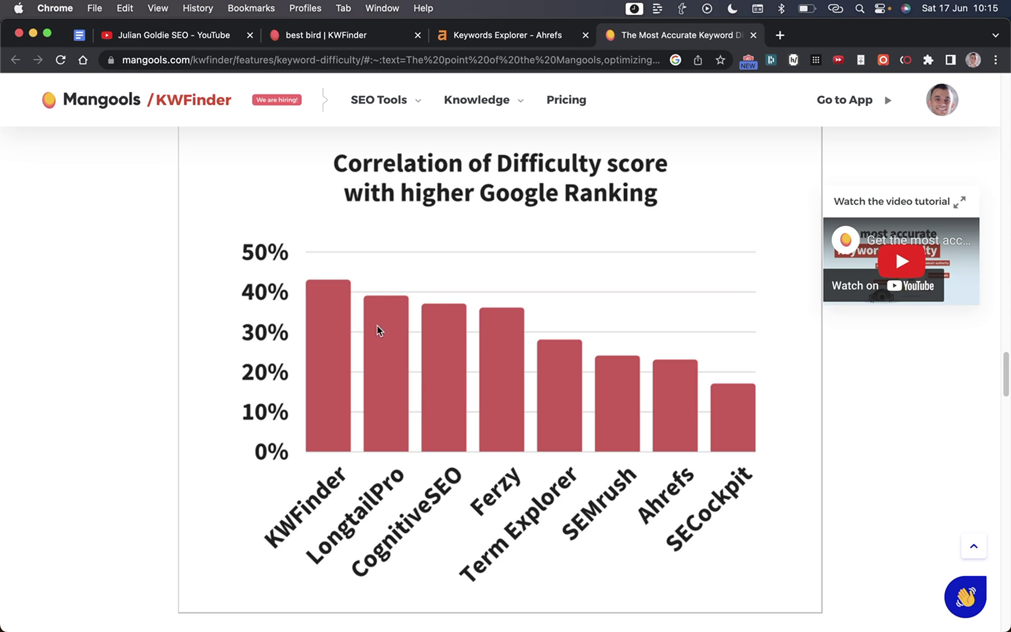
scroll(702, 433, "up", 1)
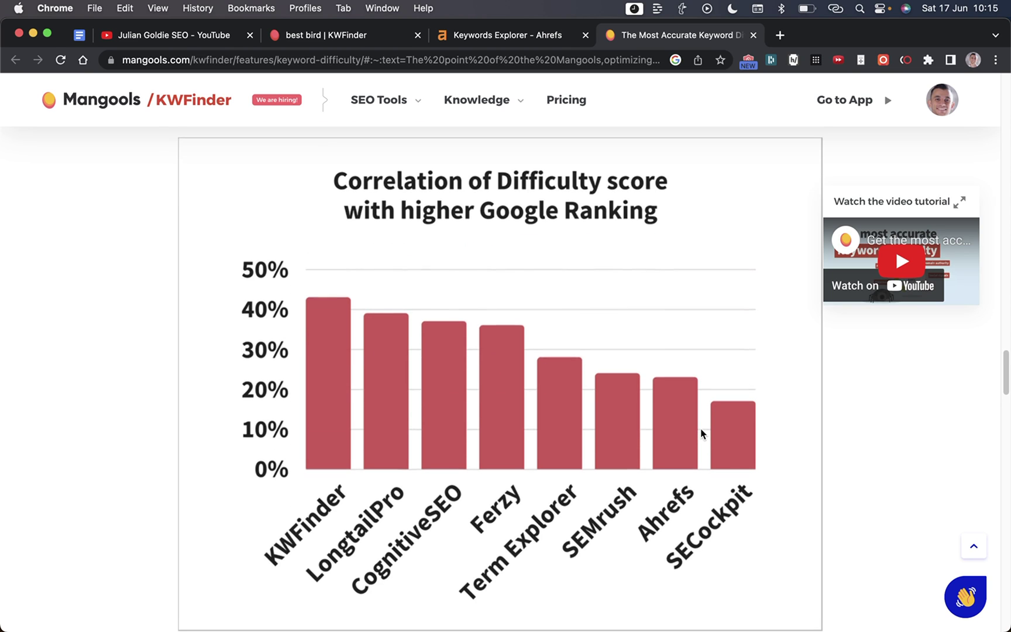
scroll(700, 431, "down", 2)
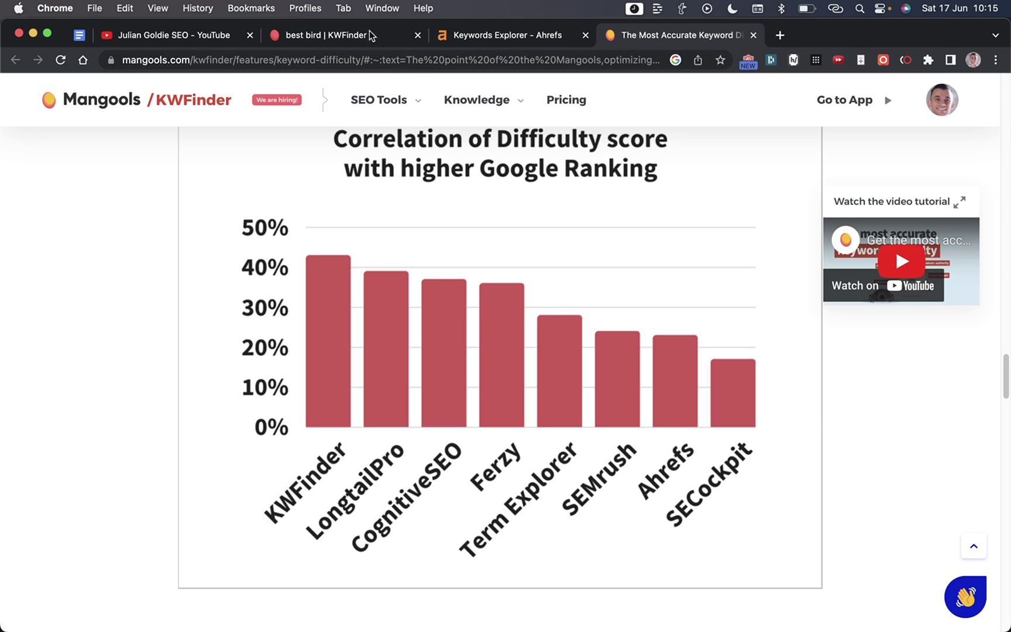
left_click(325, 36)
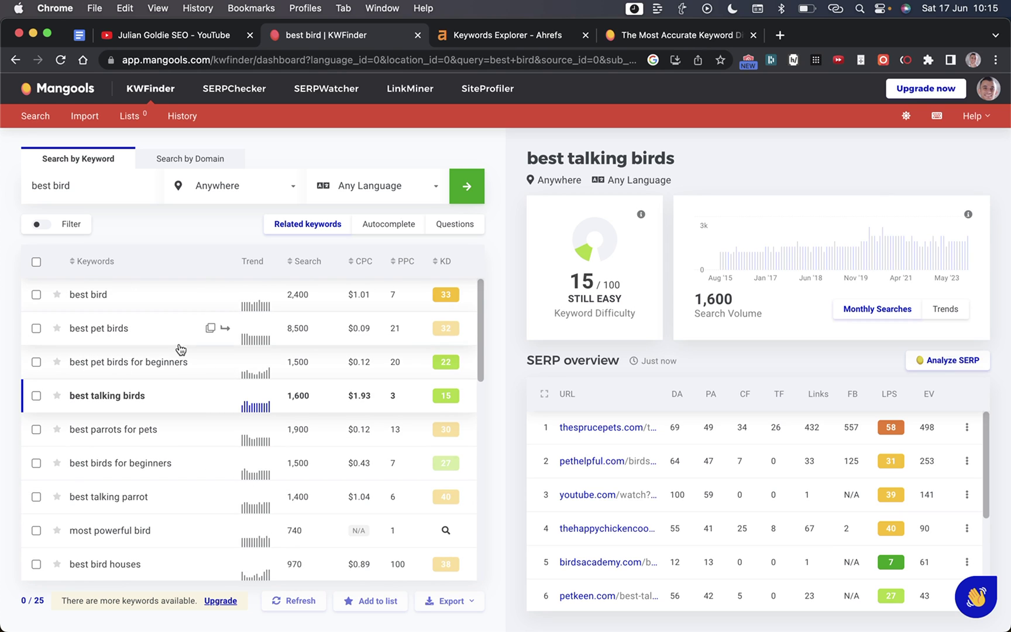
Browse Autocomplete and Questions keywords for 'best bird', such as 'what's the best bird food' at 20 searches
left_click(389, 223)
scroll(436, 380, "up", 10)
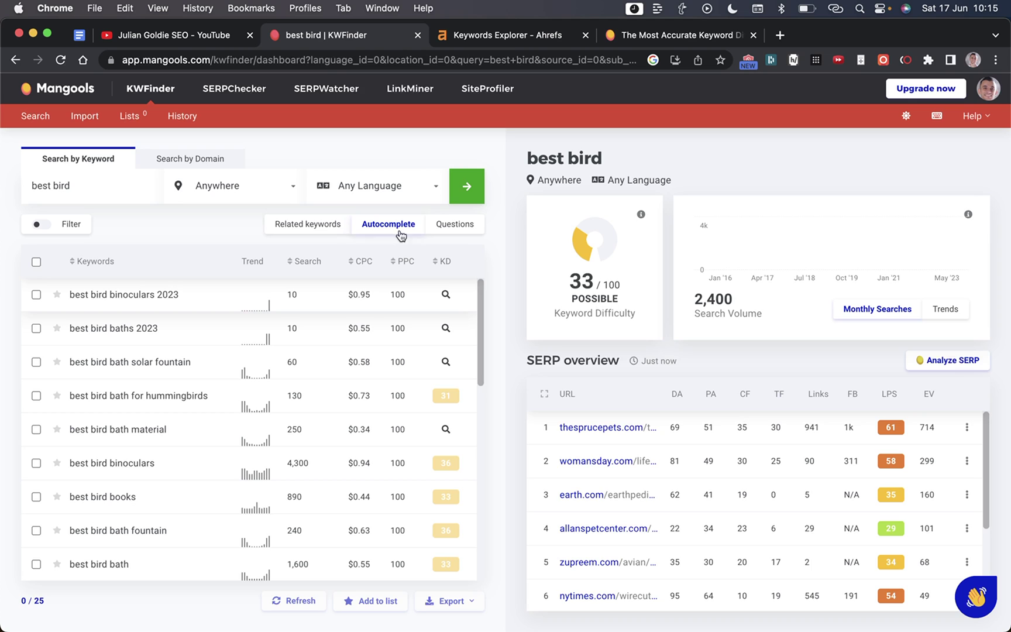
left_click(451, 224)
scroll(411, 363, "down", 8)
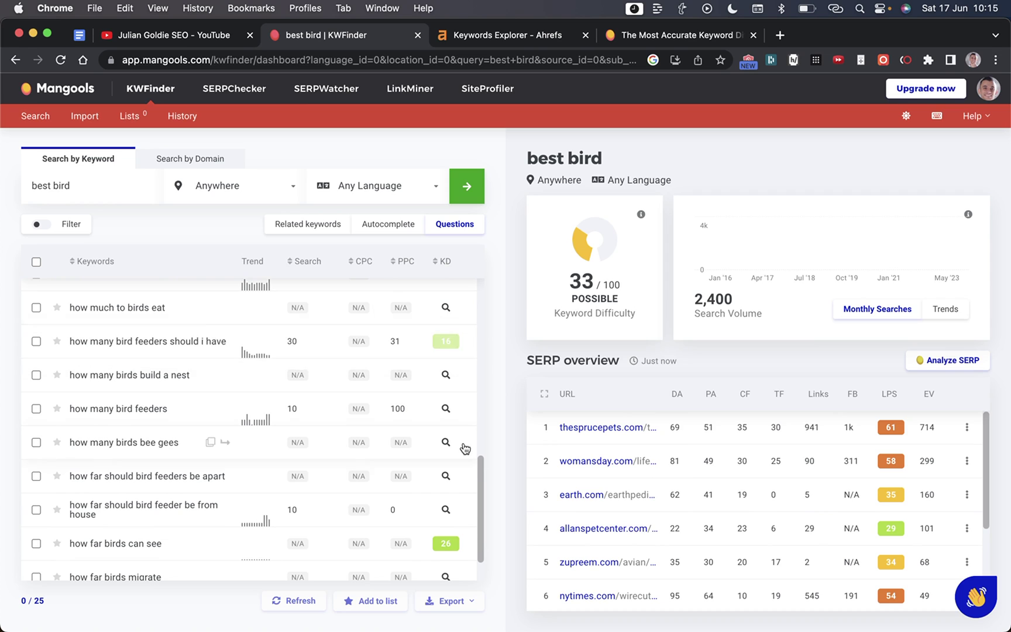
scroll(460, 462, "down", 2)
scroll(449, 508, "up", 10)
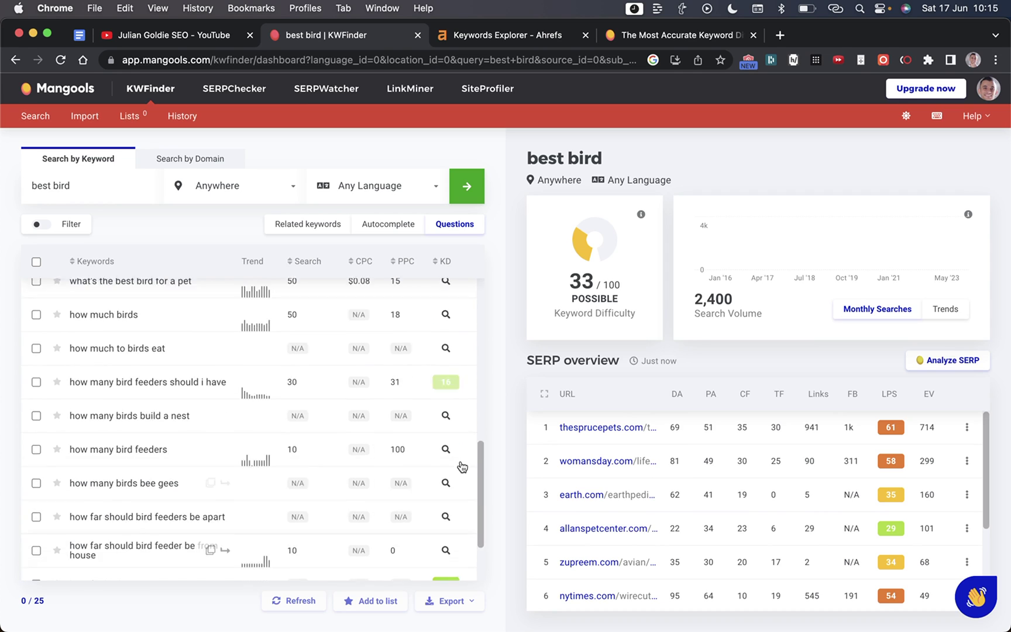
scroll(446, 418, "down", 5)
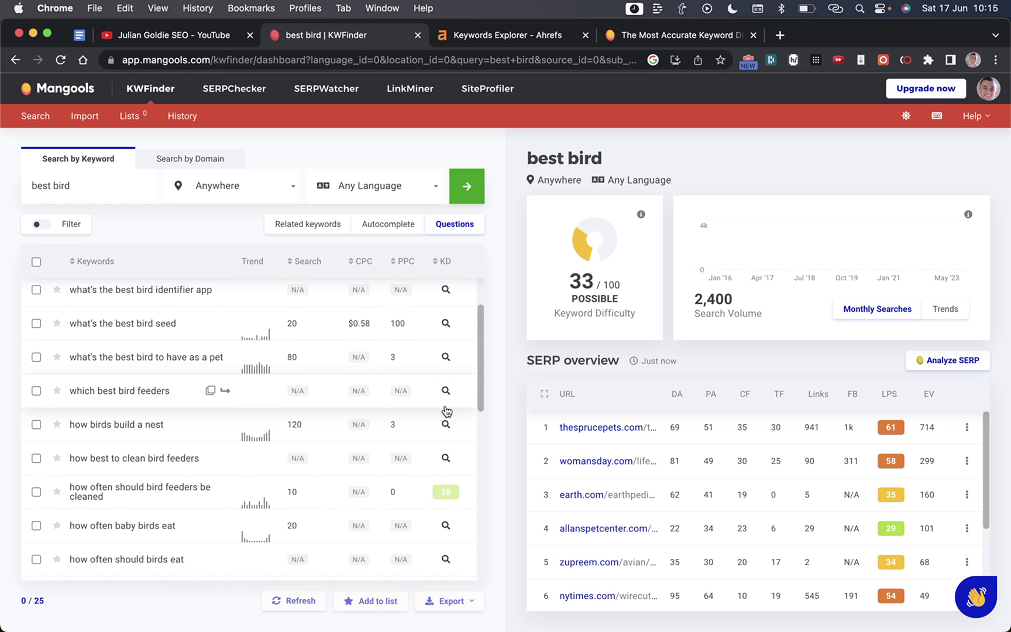
left_click(189, 158)
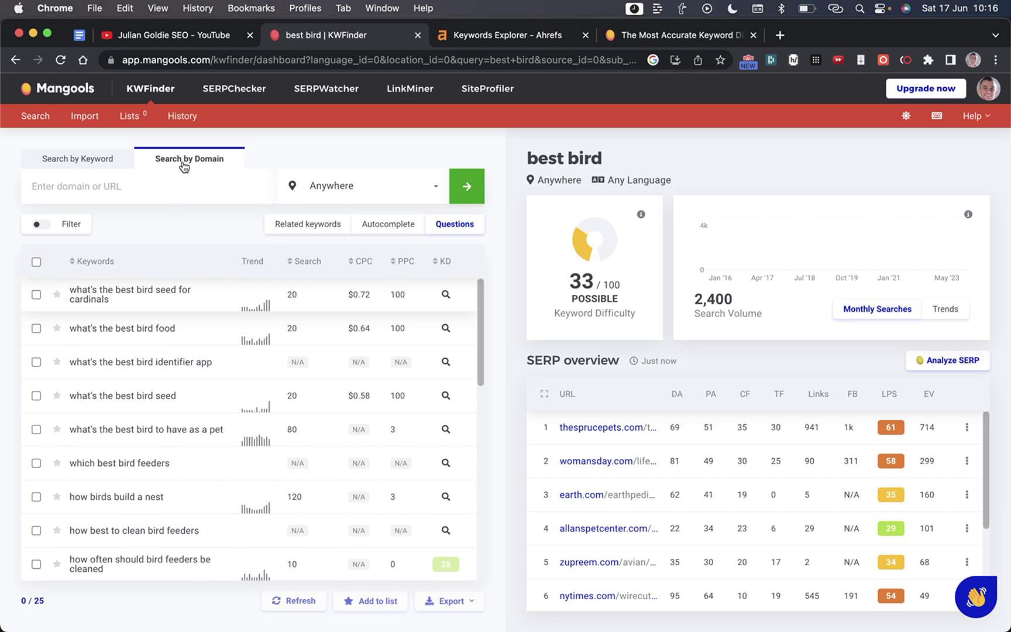
Look up the keywords chipperbirds.com ranks for and sort them lowest difficulty first
left_click(156, 190)
left_click(155, 183)
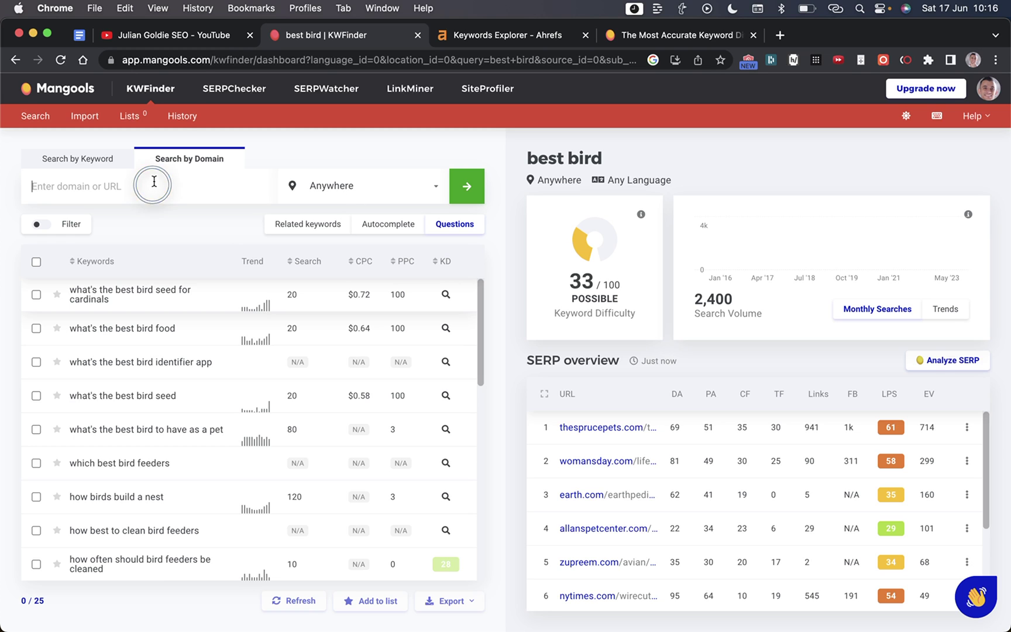
type("chipperbirds.com")
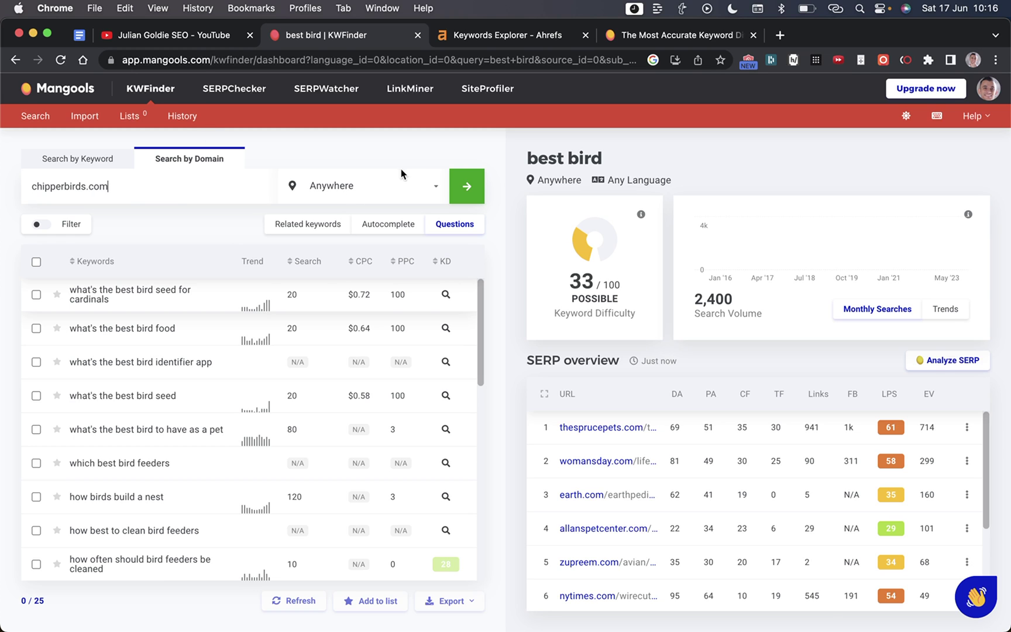
key("Return")
left_click(442, 323)
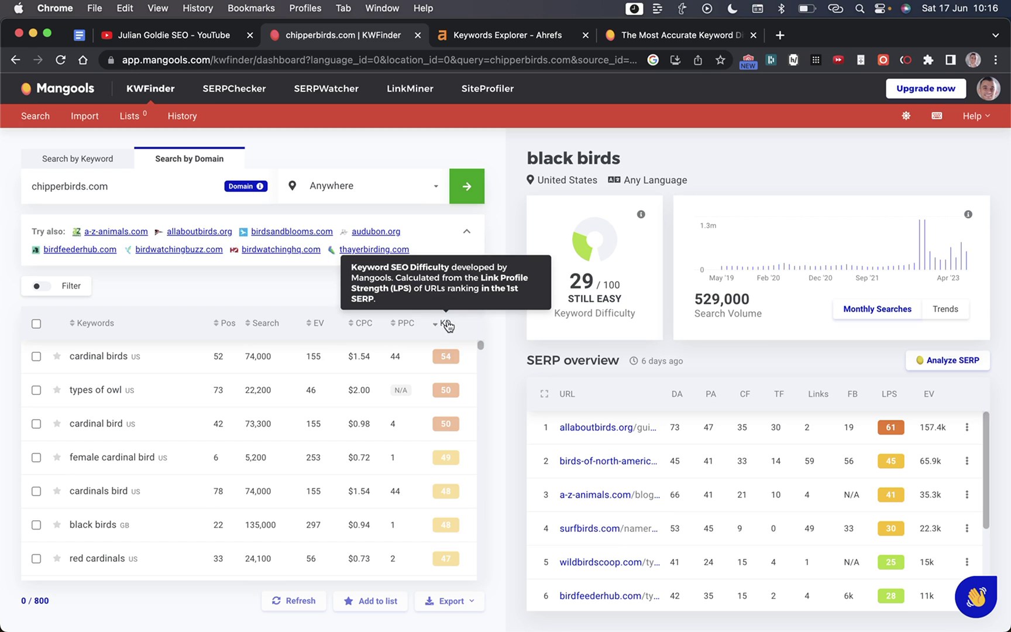
left_click(443, 323)
Scroll through the 800 chipperbirds.com keywords, like 'prettiest birds in the world' at difficulty 13
scroll(460, 421, "down", 2)
scroll(465, 430, "down", 5)
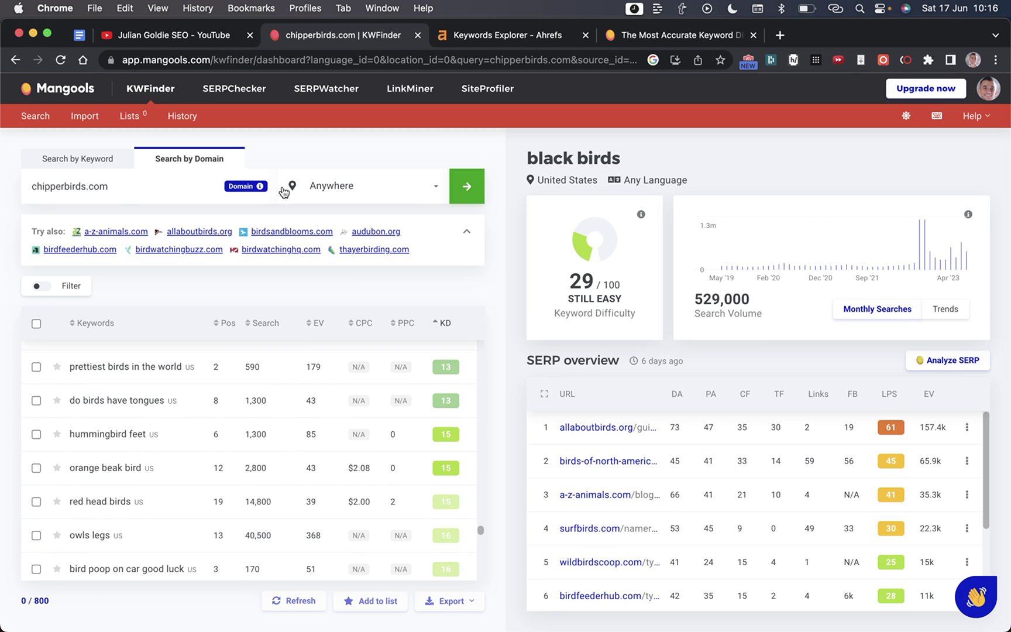
left_click_drag(125, 188, 2, 175)
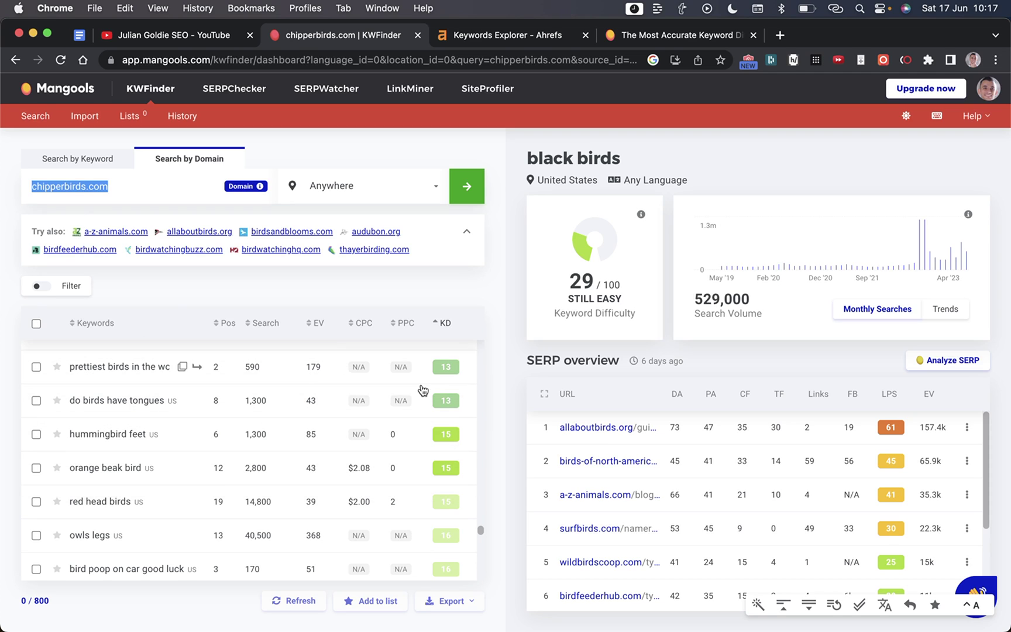
scroll(424, 380, "up", 4)
scroll(404, 507, "down", 3)
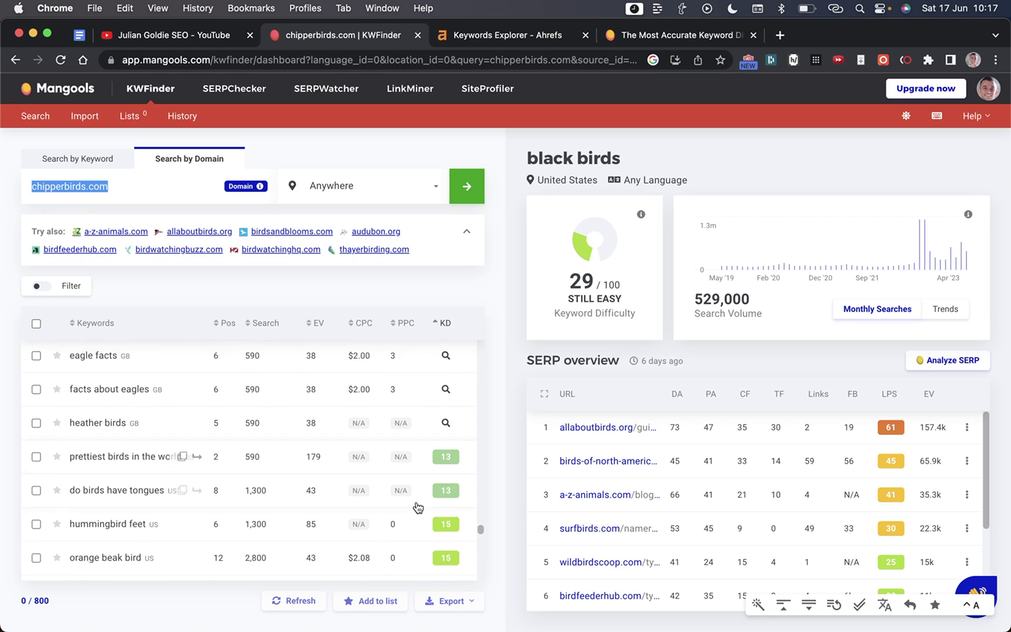
left_click(121, 192)
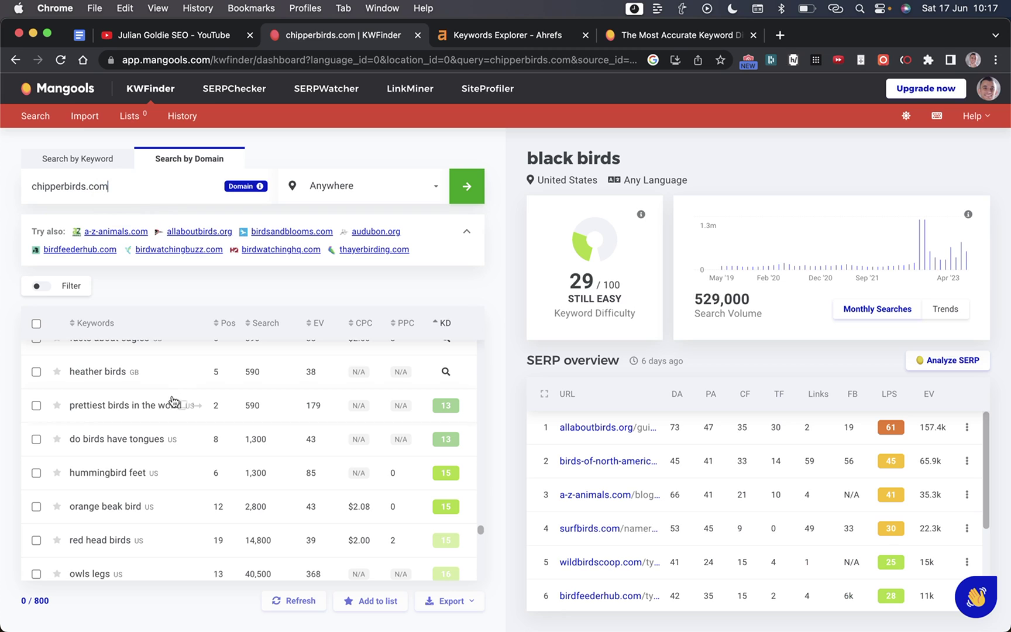
scroll(179, 439, "down", 1)
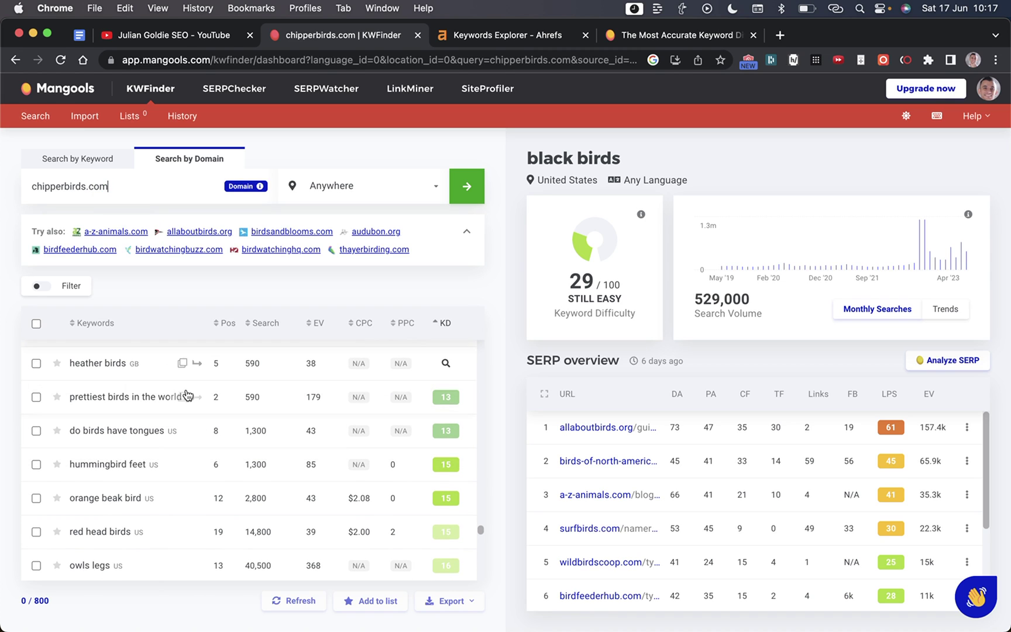
scroll(228, 416, "down", 1)
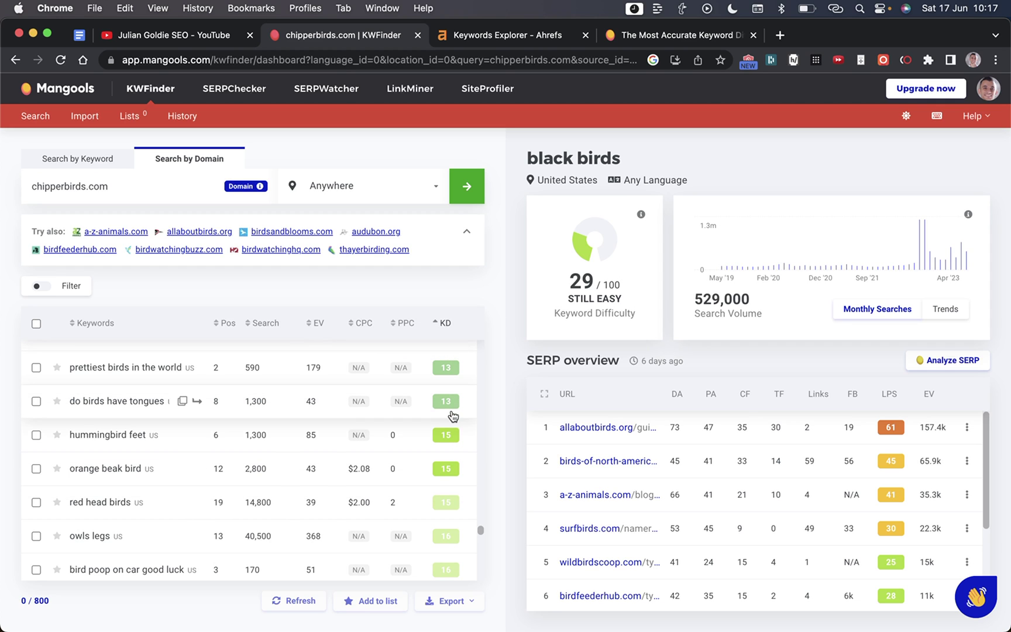
scroll(454, 416, "down", 10)
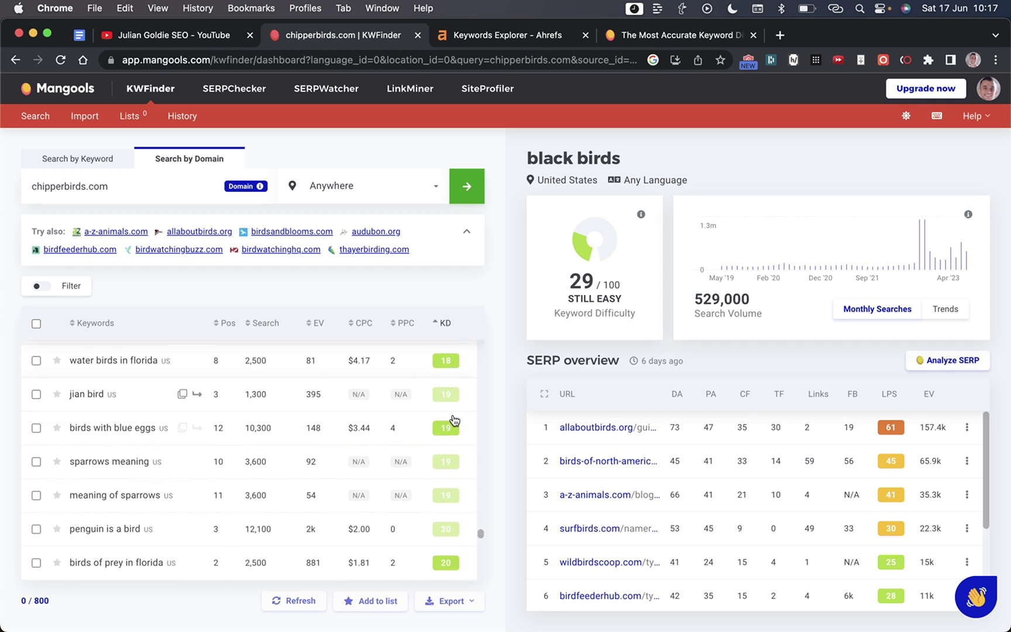
scroll(453, 420, "down", 7)
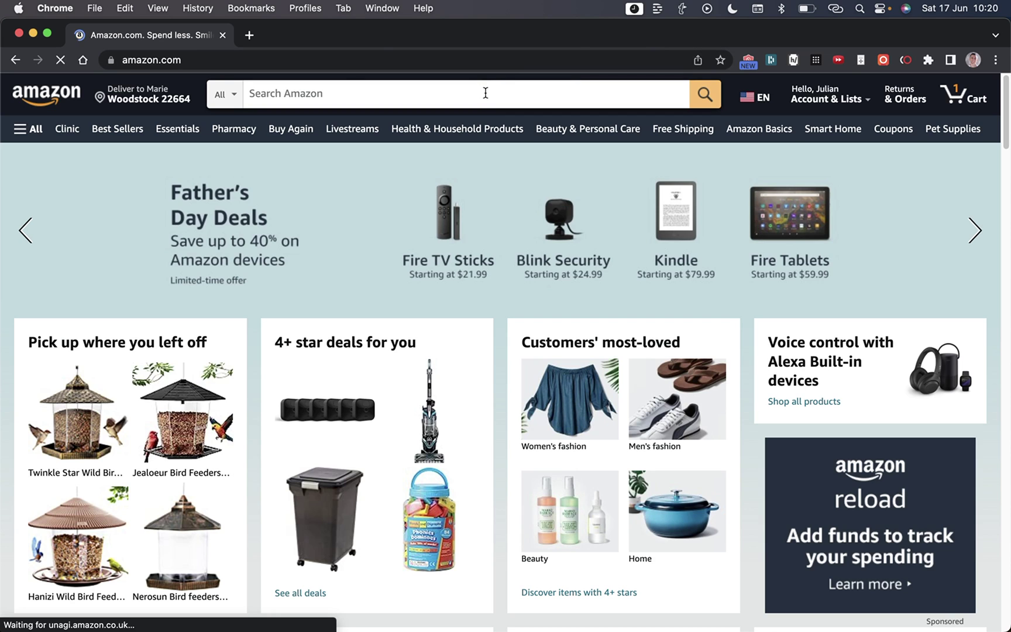
Search 'bird binoculars' on Amazon and check its Ahrefs difficulty of 39, zooming Ahrefs to 125%
left_click(481, 91)
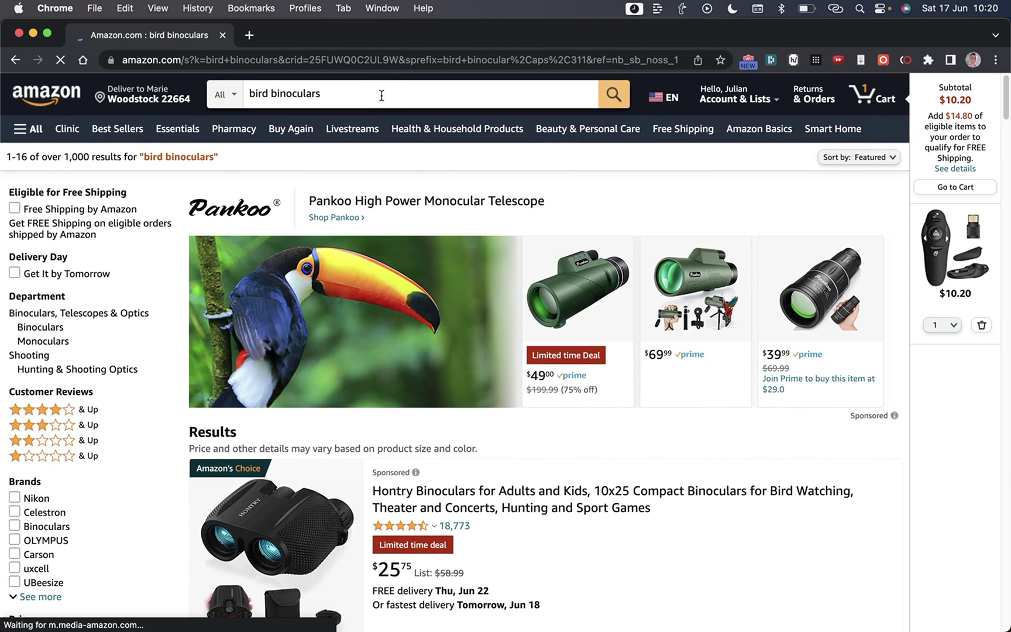
left_click(337, 94)
key("super+a")
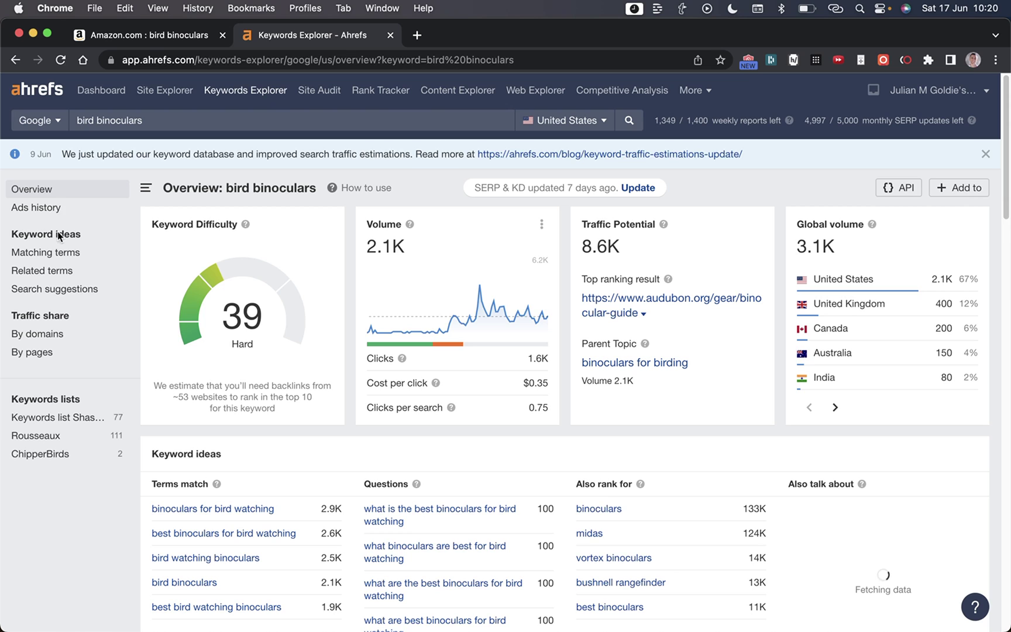
left_click_drag(163, 186, 153, 227)
left_click(334, 415)
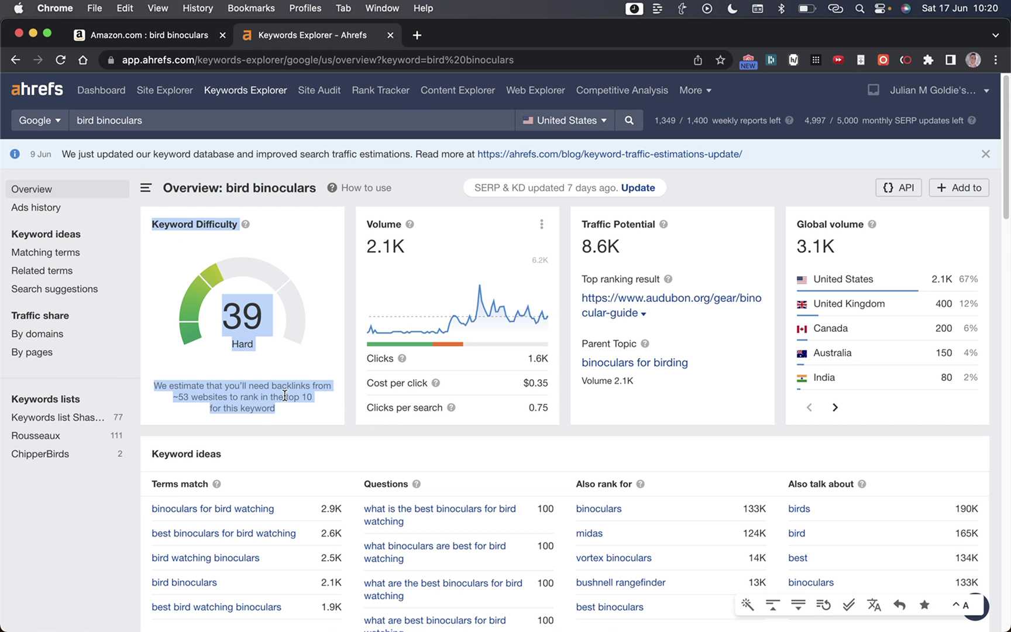
key("super+plus")
key("super+plus")
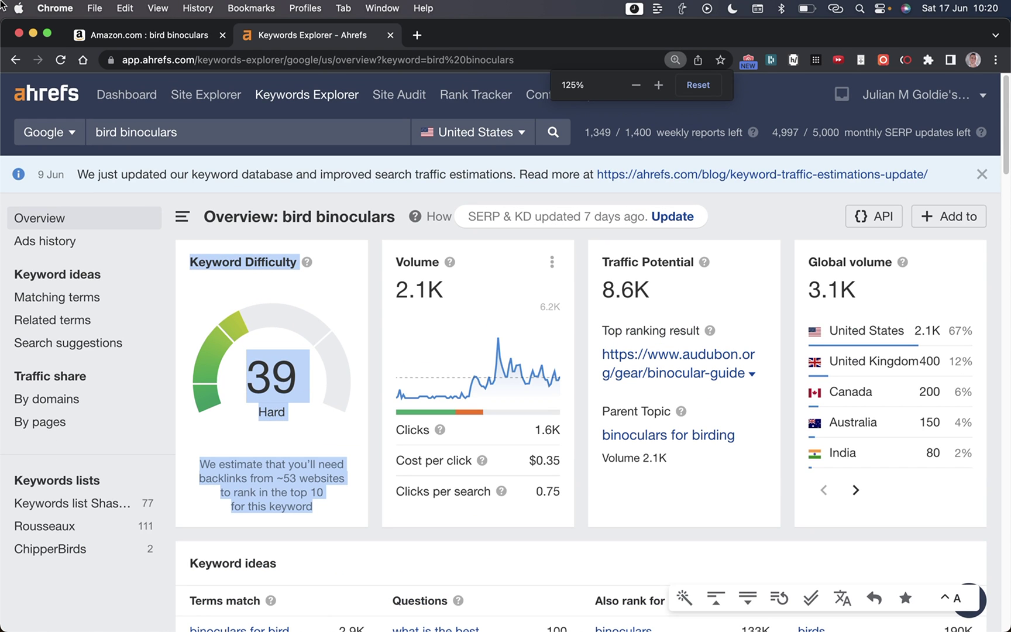
From Amazon's bird binoculars results, pick Hontry Binoculars and search Google for 'Hontry Binoculars review'
left_click(130, 26)
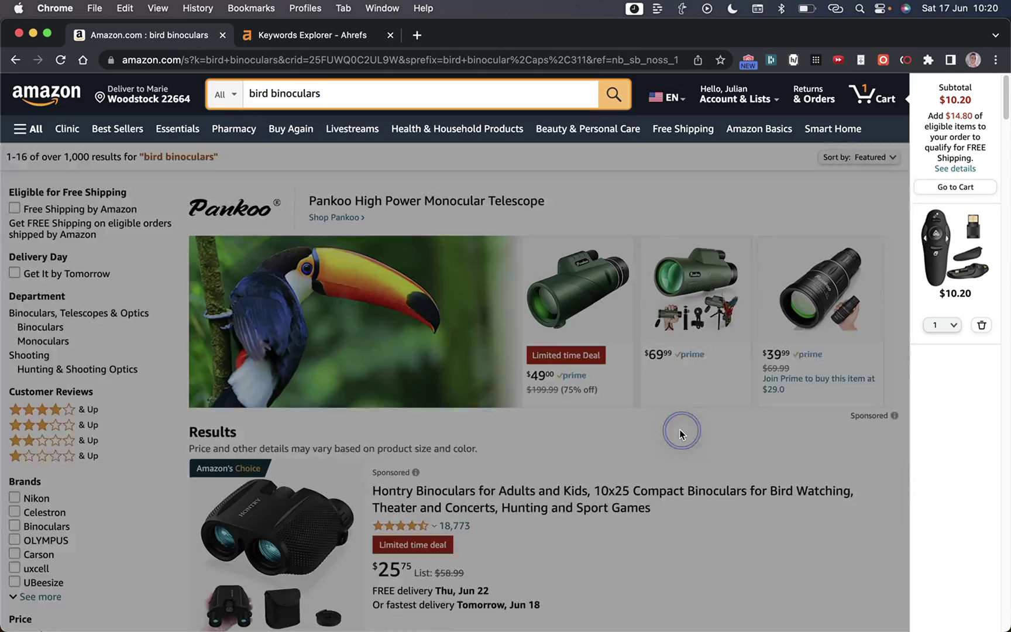
scroll(679, 428, "down", 3)
scroll(522, 483, "down", 10)
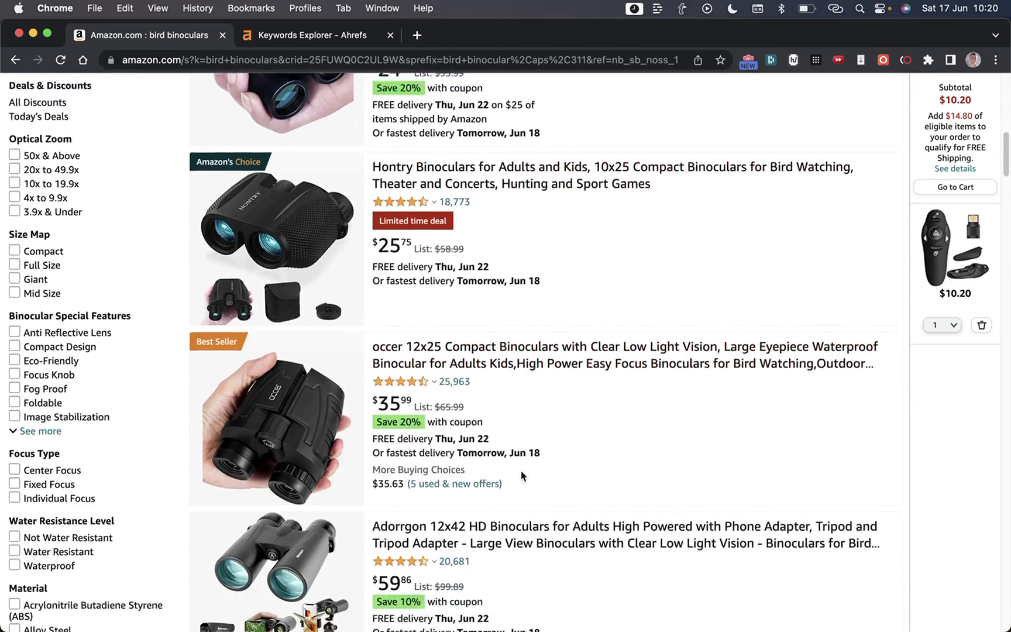
left_click_drag(373, 118, 475, 117)
scroll(810, 305, "up", 2)
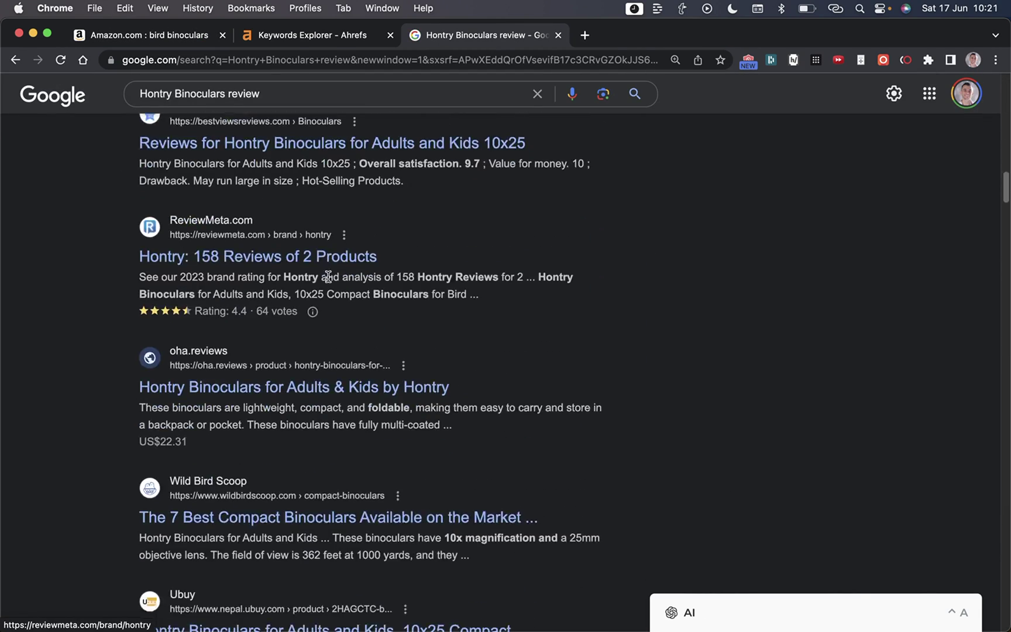
Copy the 'Hontry Binoculars review' query and bring up its Ahrefs overview: difficulty 0, volume 30
scroll(351, 234, "up", 8)
left_click(249, 100)
key("super+a")
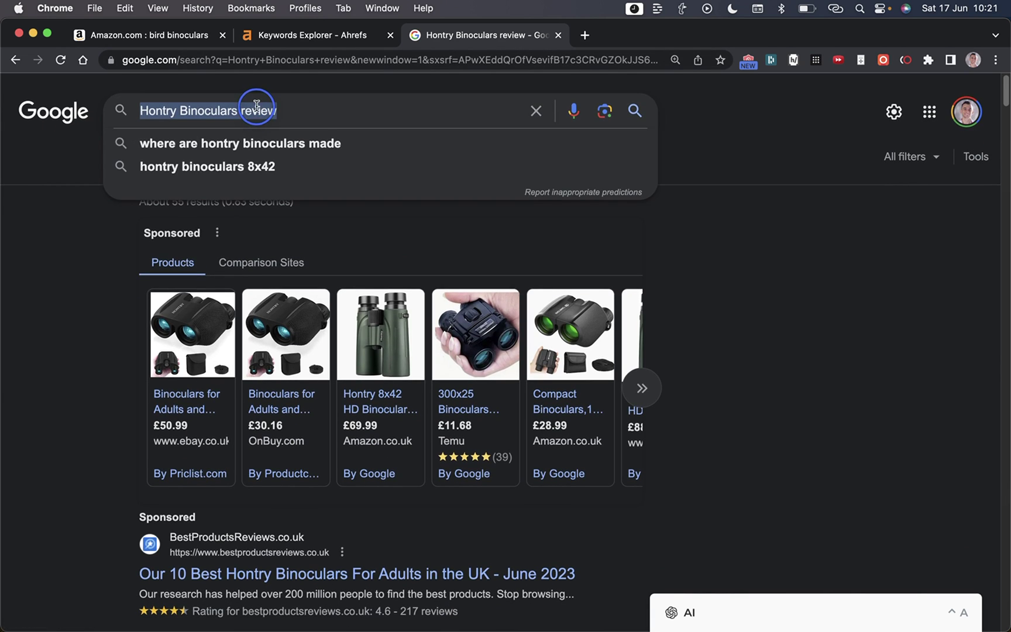
key("ctrl+shift+Tab")
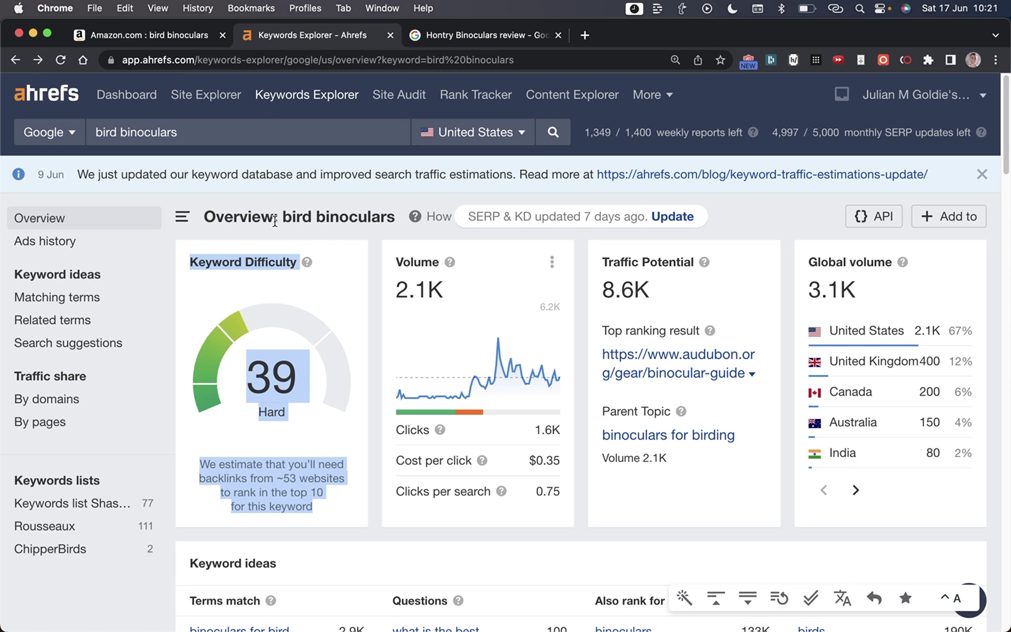
left_click_drag(275, 221, 383, 215)
left_click(380, 214)
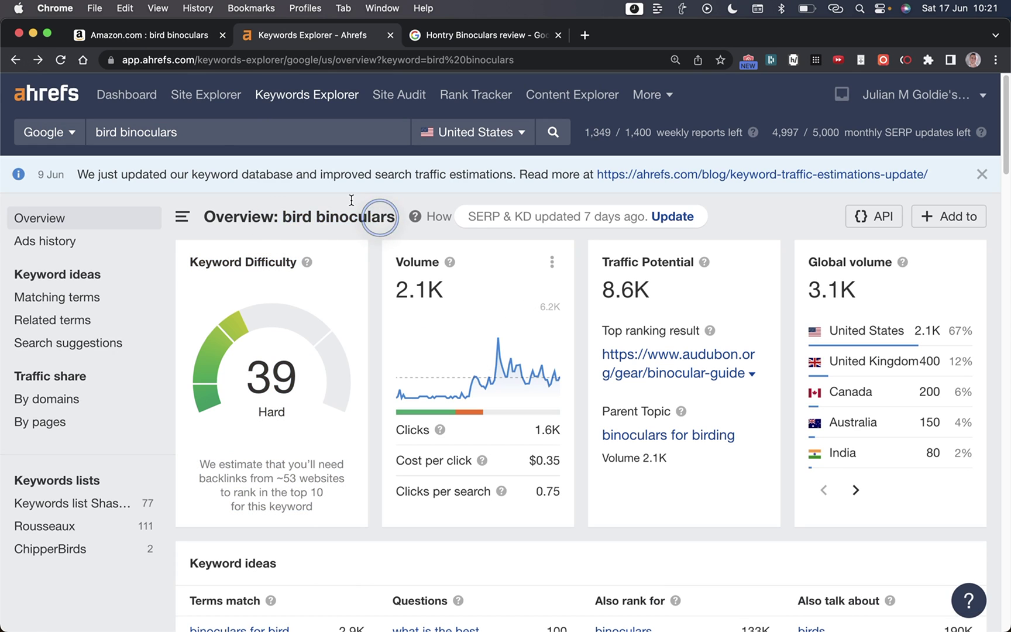
left_click(38, 61)
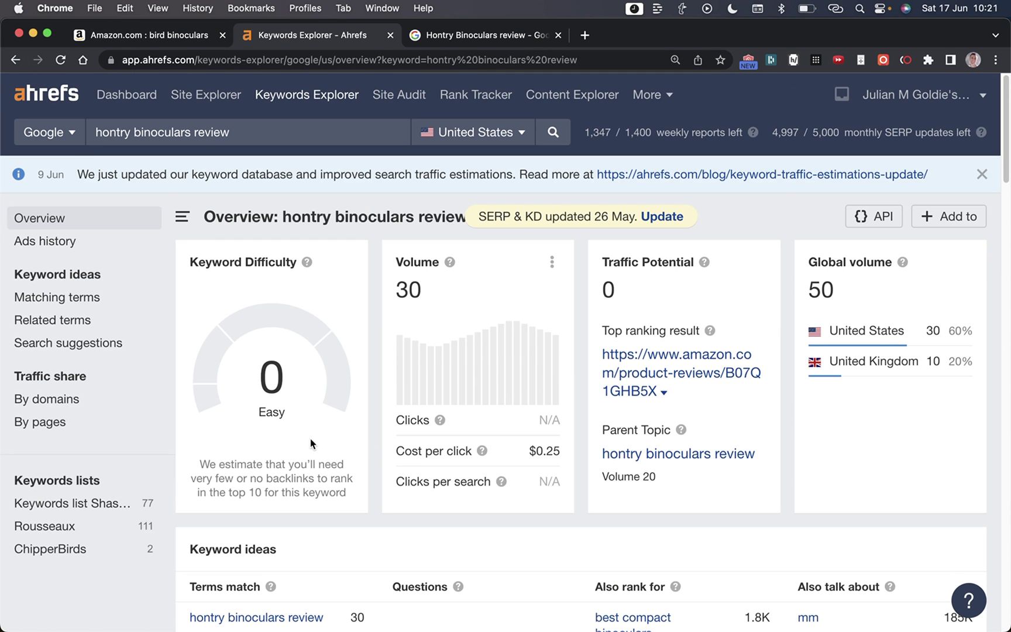
Zoom the Ahrefs page out and highlight the keyword, its difficulty of 0 and volume of 30
key("super+minus")
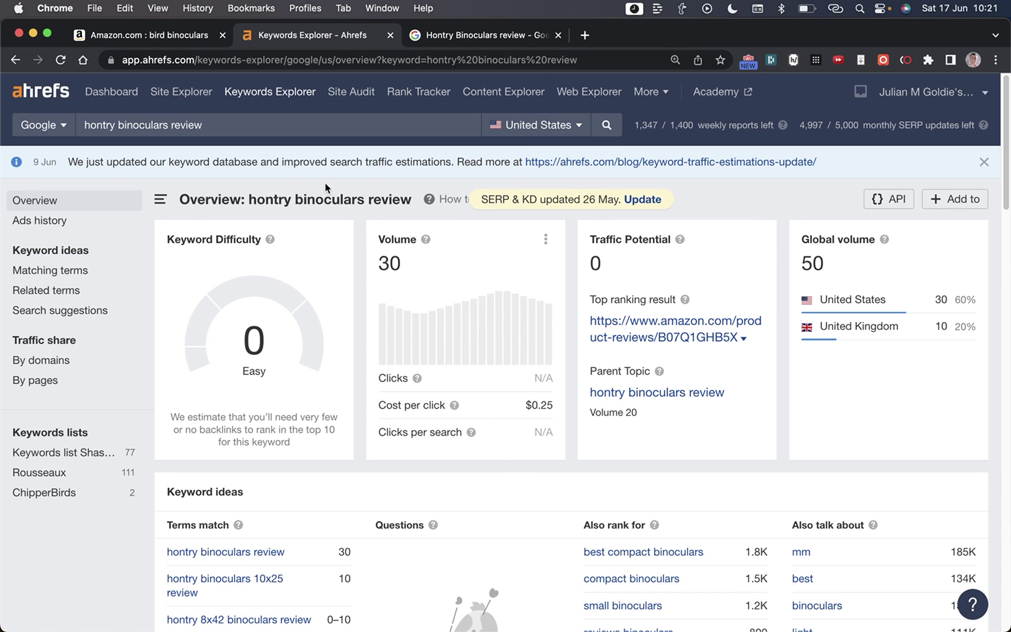
left_click_drag(252, 198, 365, 199)
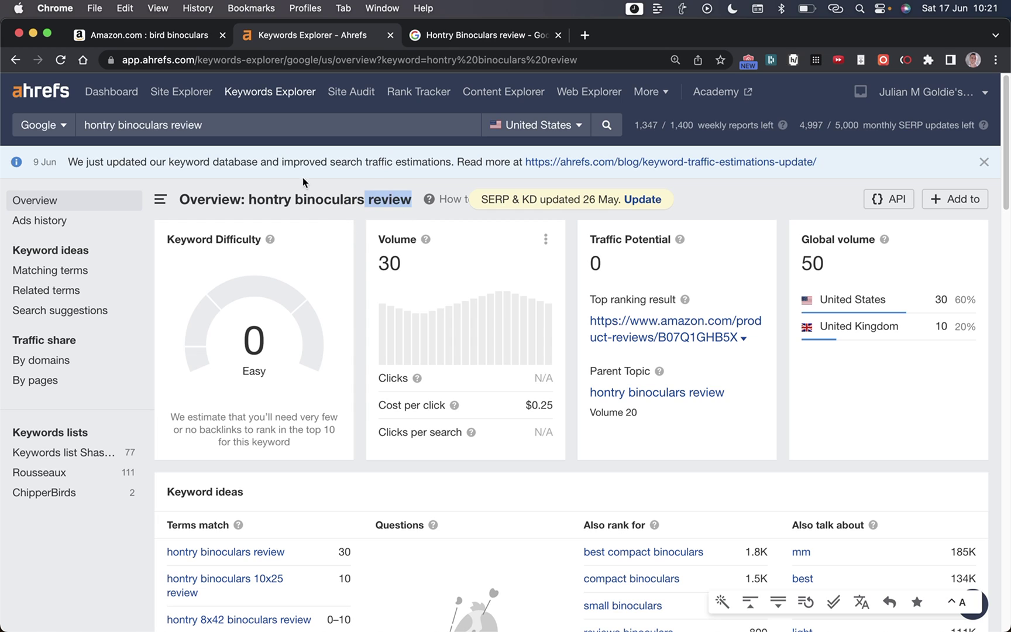
left_click(360, 267)
left_click_drag(164, 238, 342, 413)
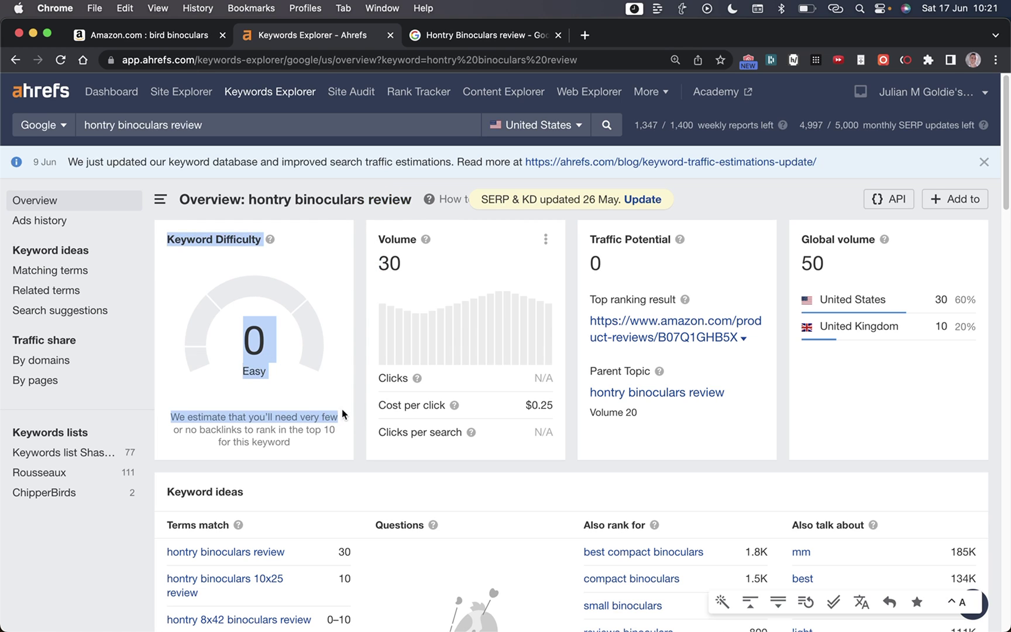
left_click(428, 257)
left_click_drag(361, 221, 459, 268)
Highlight the zero referring domains for ranking results 2, 3, 5, 6 and 7
scroll(556, 305, "down", 20)
scroll(592, 321, "up", 15)
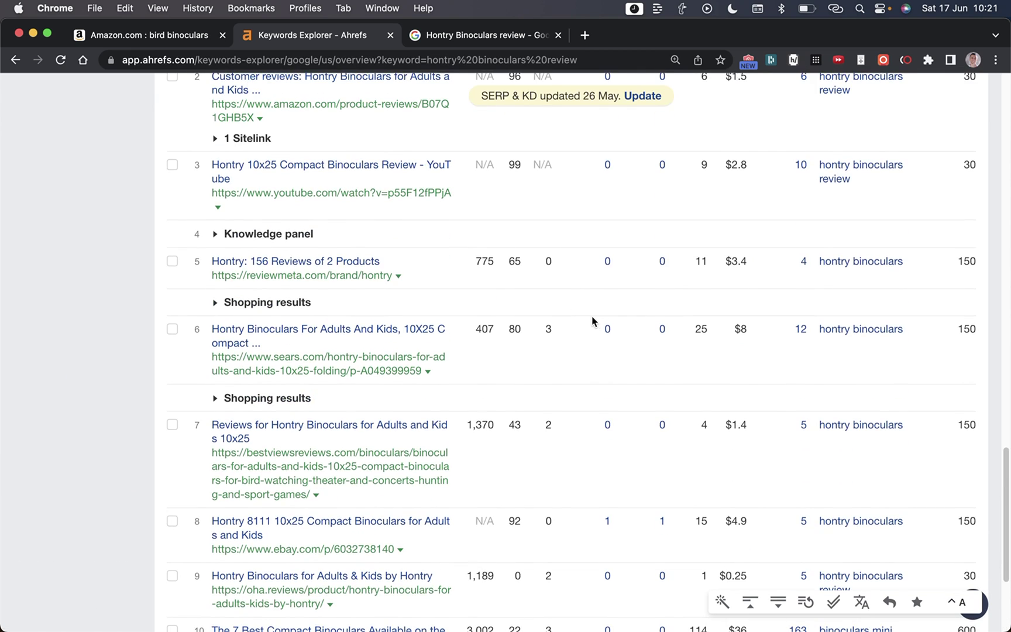
scroll(594, 321, "down", 5)
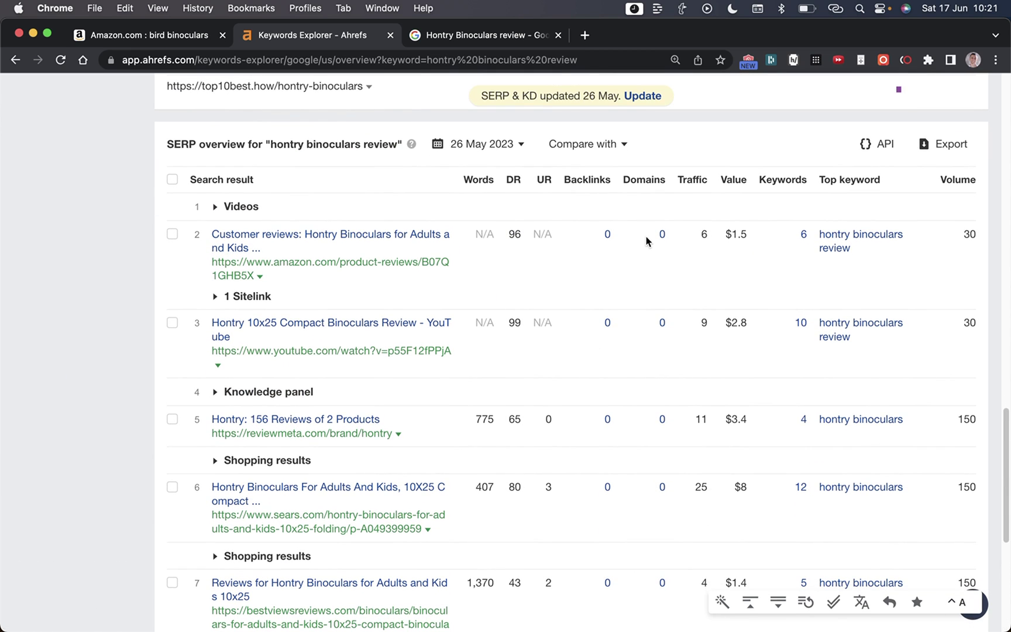
double_click(662, 235)
double_click(660, 322)
double_click(658, 418)
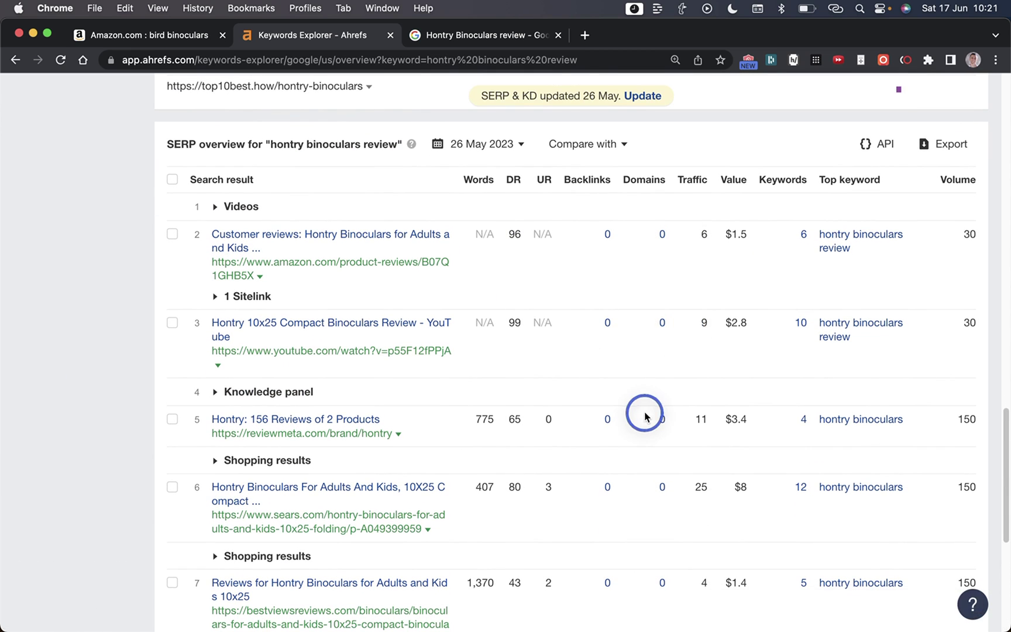
double_click(661, 486)
scroll(652, 457, "down", 5)
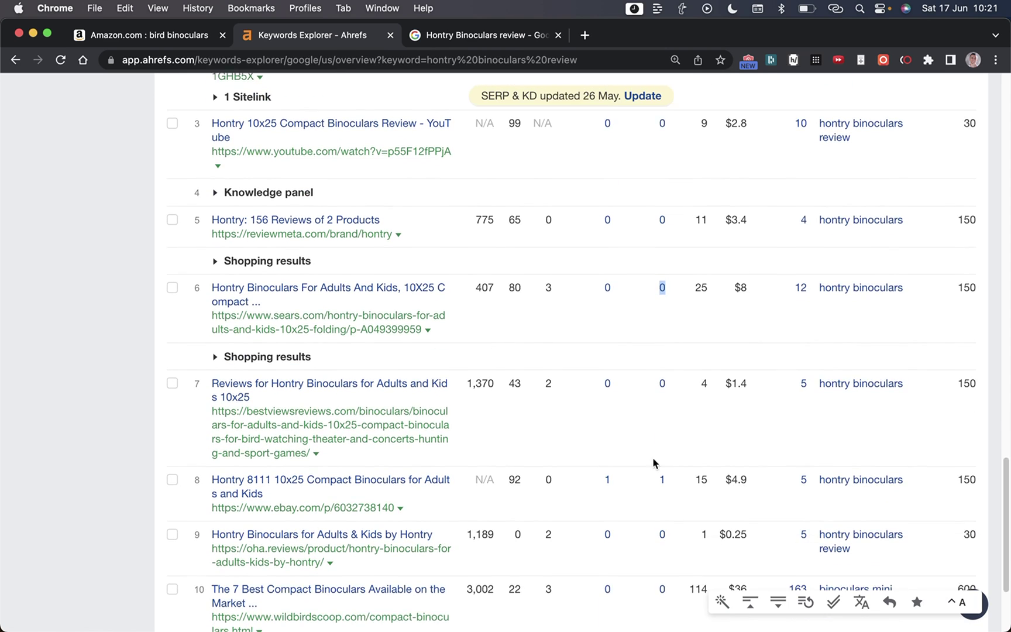
double_click(662, 350)
left_click(468, 35)
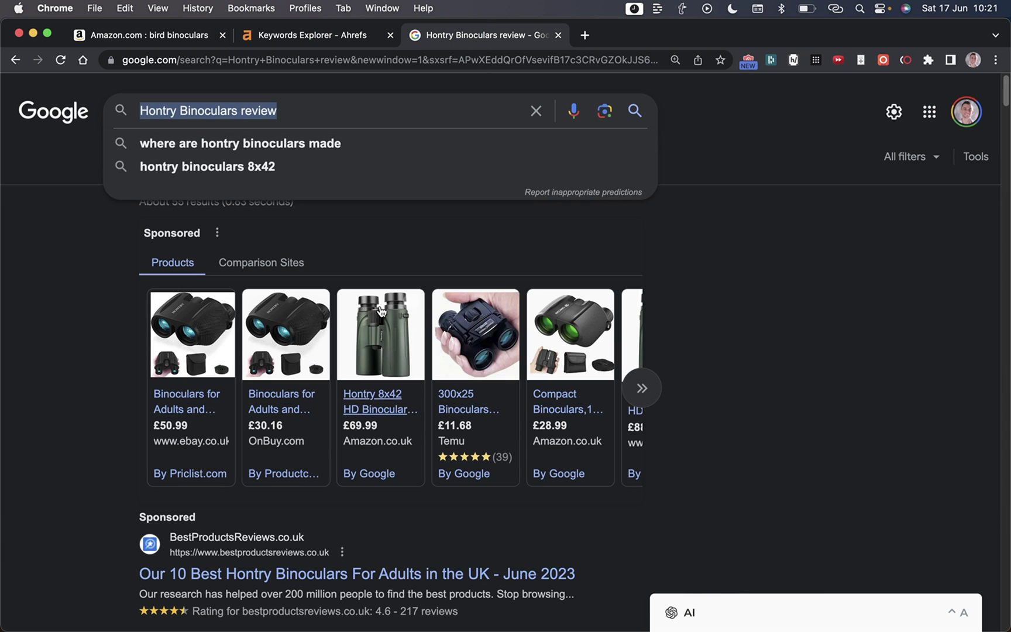
Trim 'review' from the Google query and rerun the 'hontry binoculars review' autocomplete suggestion
left_click(313, 115)
key("alt+BackSpace")
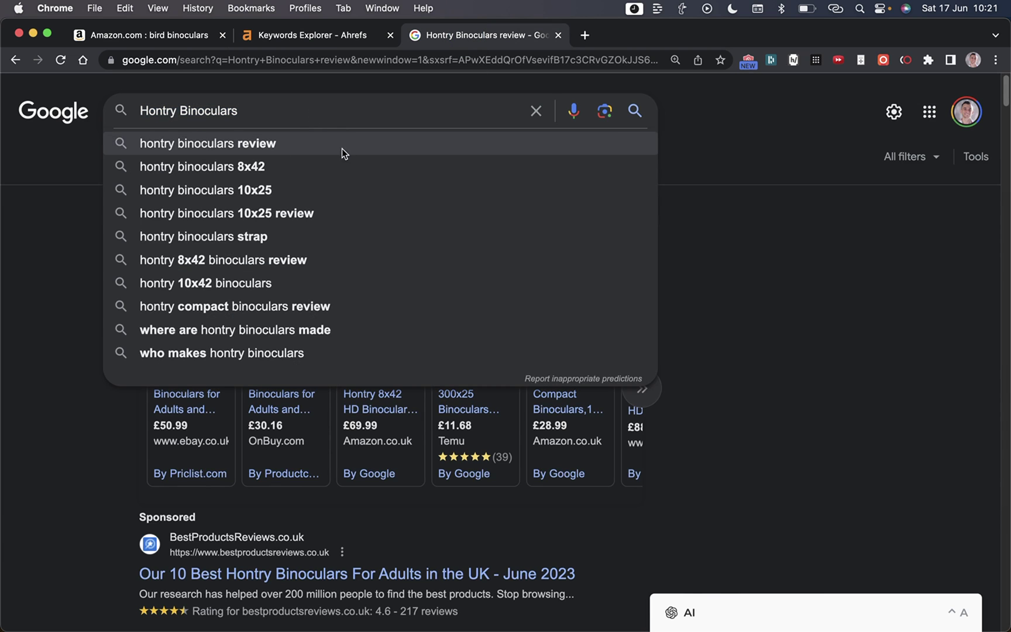
left_click(222, 148)
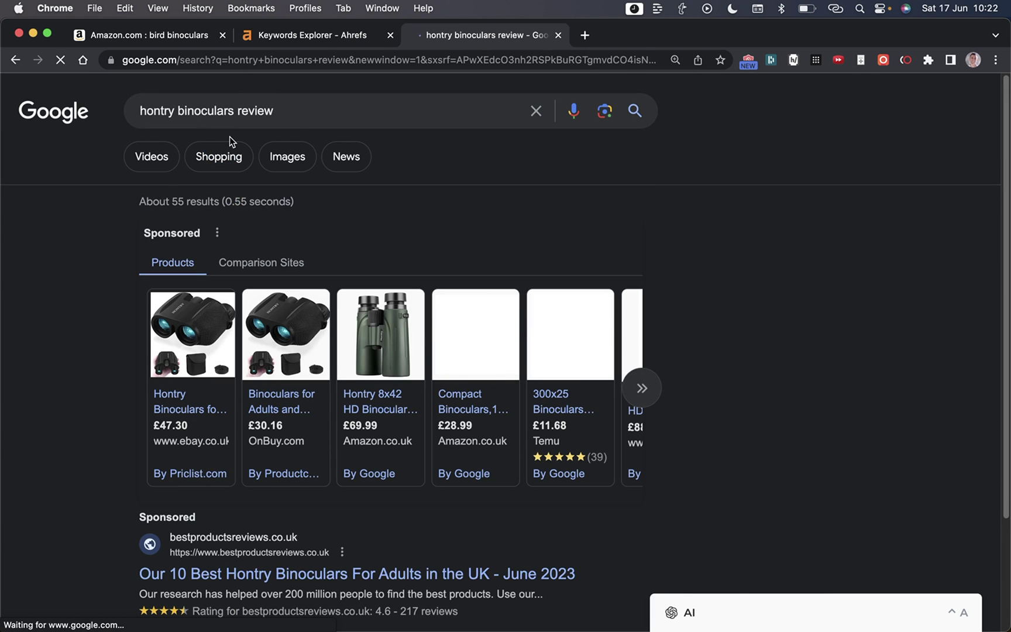
triple_click(291, 111)
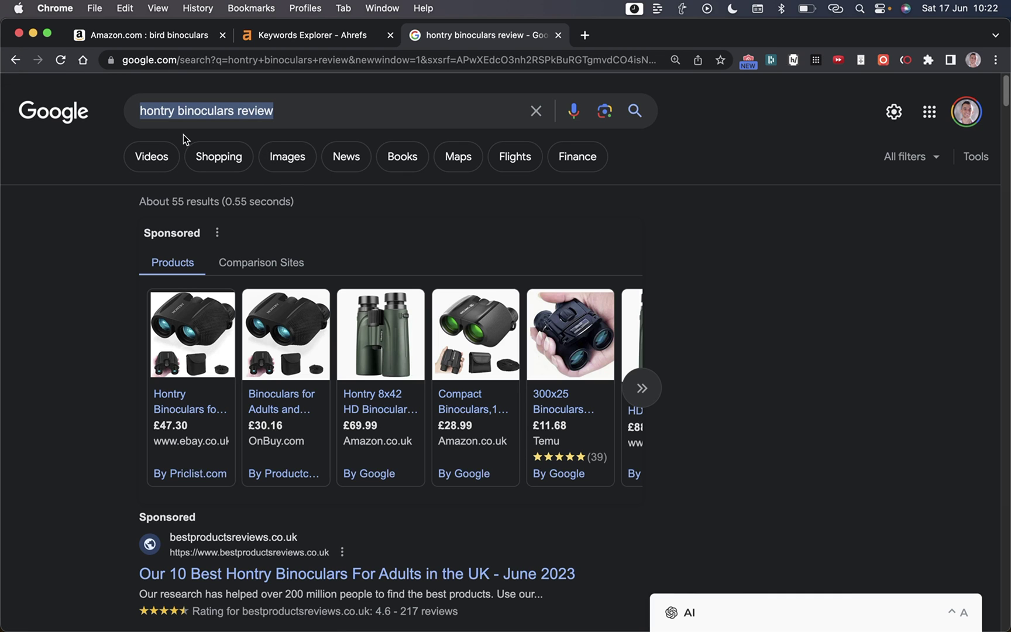
scroll(208, 213, "down", 2)
scroll(210, 163, "up", 2)
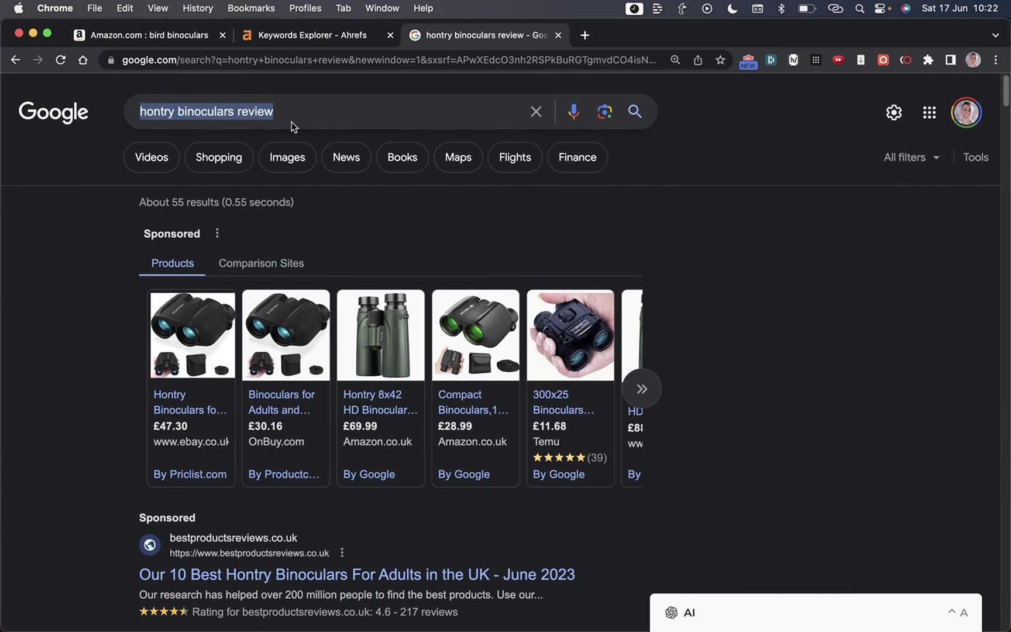
left_click(95, 102)
Back in Ahrefs, highlight the difficulty score of 0 (Easy) and search volume of 30
left_click(281, 41)
scroll(194, 224, "up", 15)
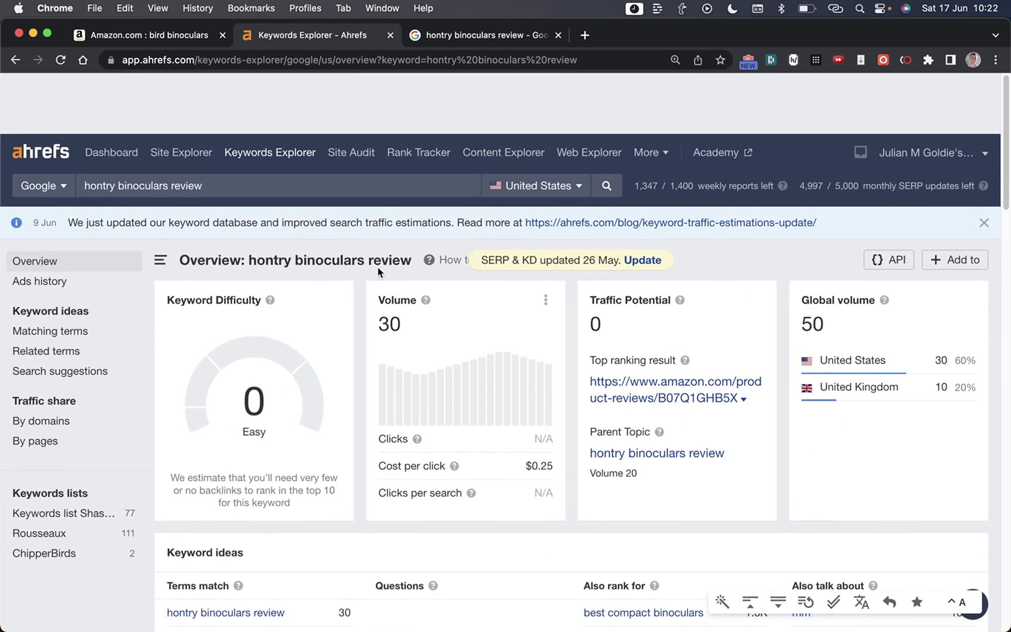
left_click_drag(166, 234, 332, 398)
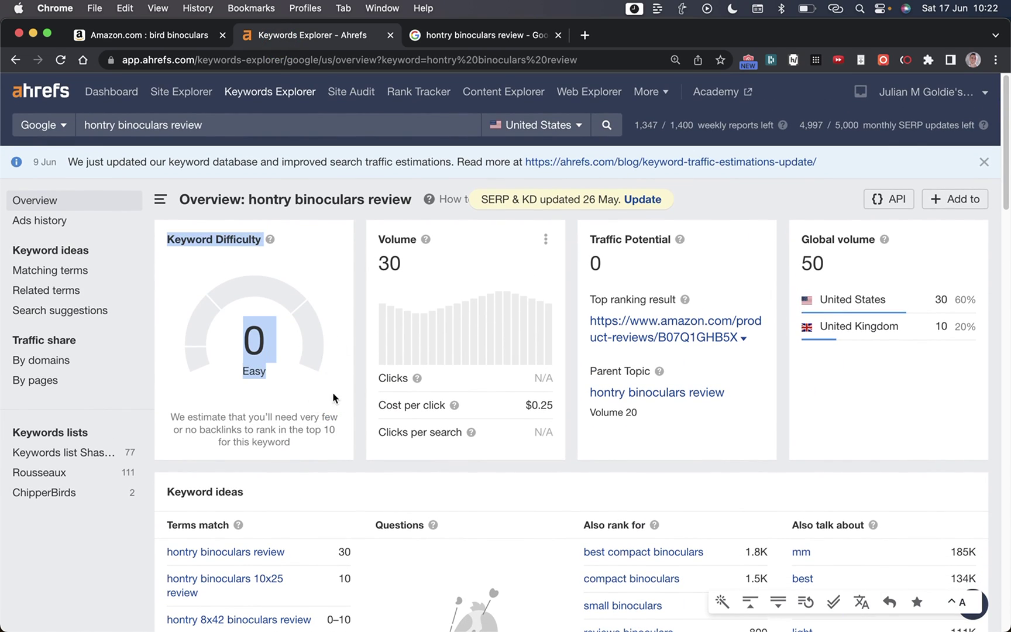
left_click_drag(390, 241, 500, 318)
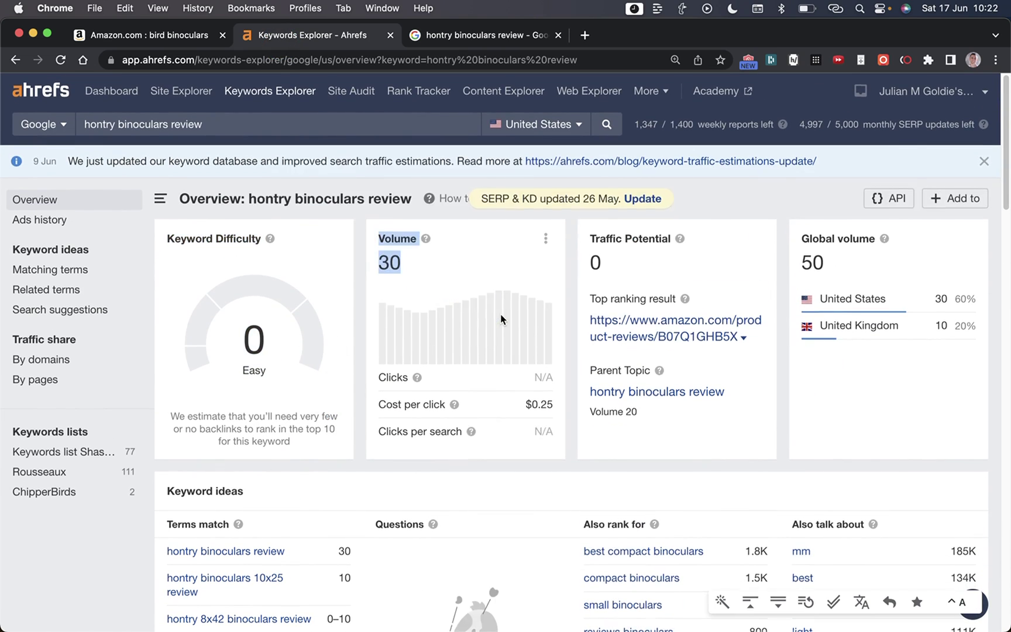
Scan the SERP overview, highlighting domain rating 0 for result 9 and 22 for result 10
scroll(498, 318, "down", 15)
scroll(520, 328, "up", 5)
scroll(655, 404, "down", 10)
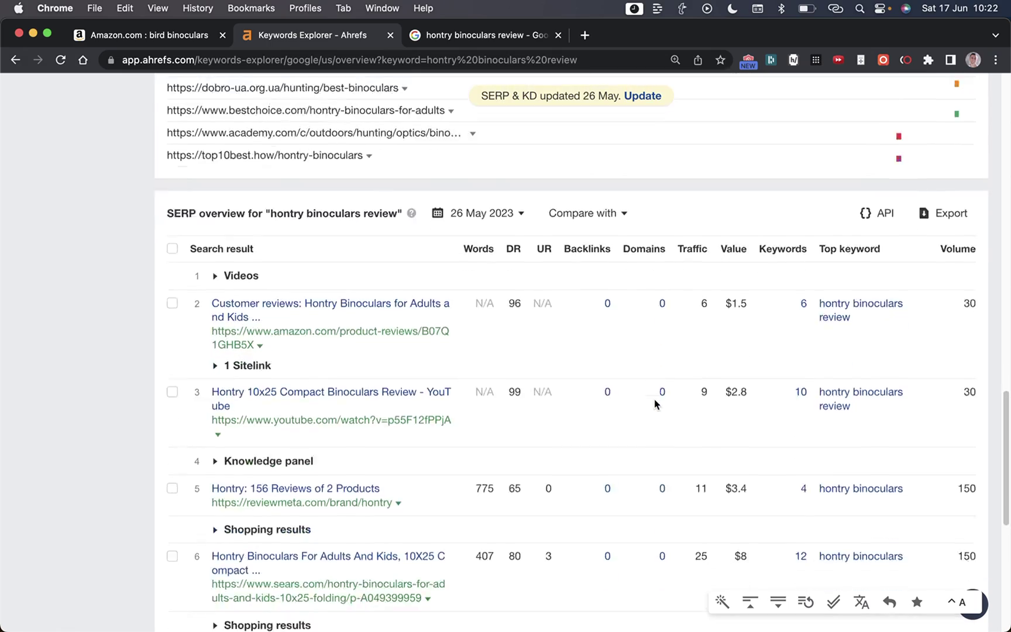
scroll(663, 296, "up", 8)
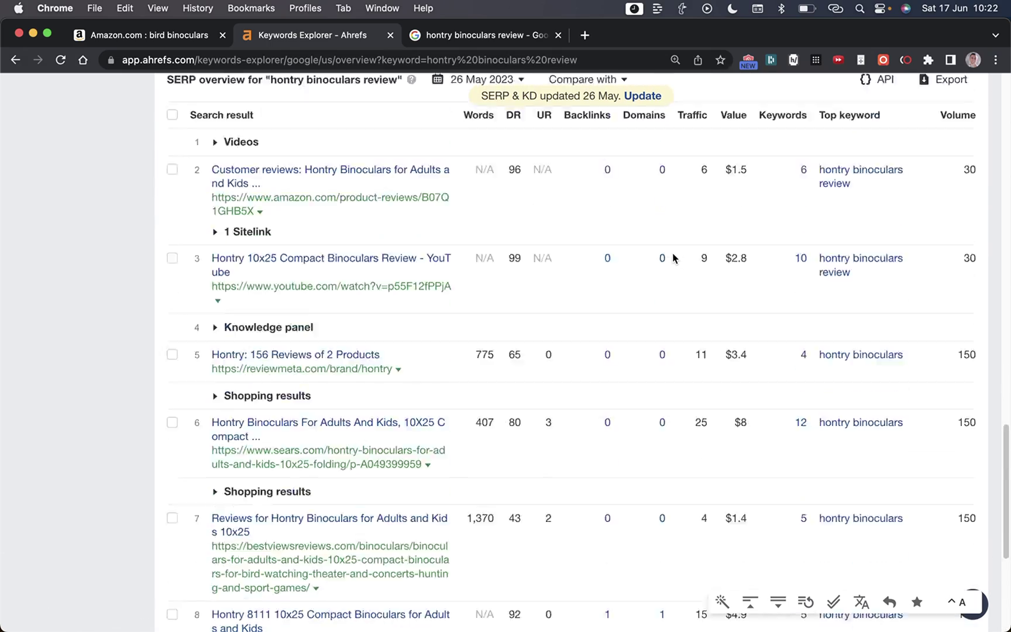
scroll(655, 290, "down", 6)
scroll(654, 287, "down", 2)
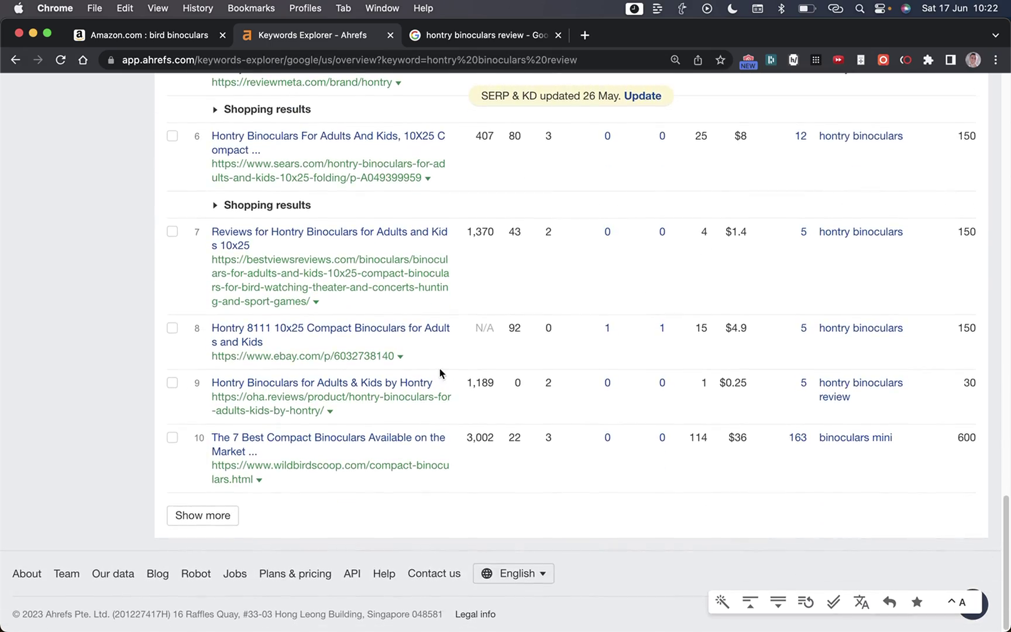
scroll(518, 370, "up", 8)
scroll(515, 377, "down", 9)
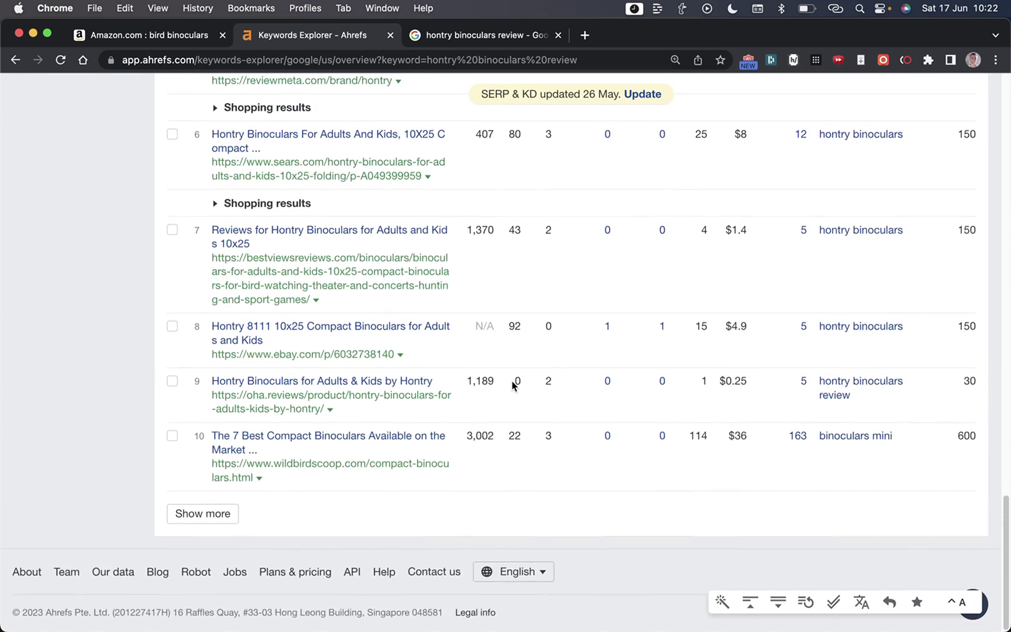
scroll(513, 383, "up", 6)
scroll(513, 384, "up", 1)
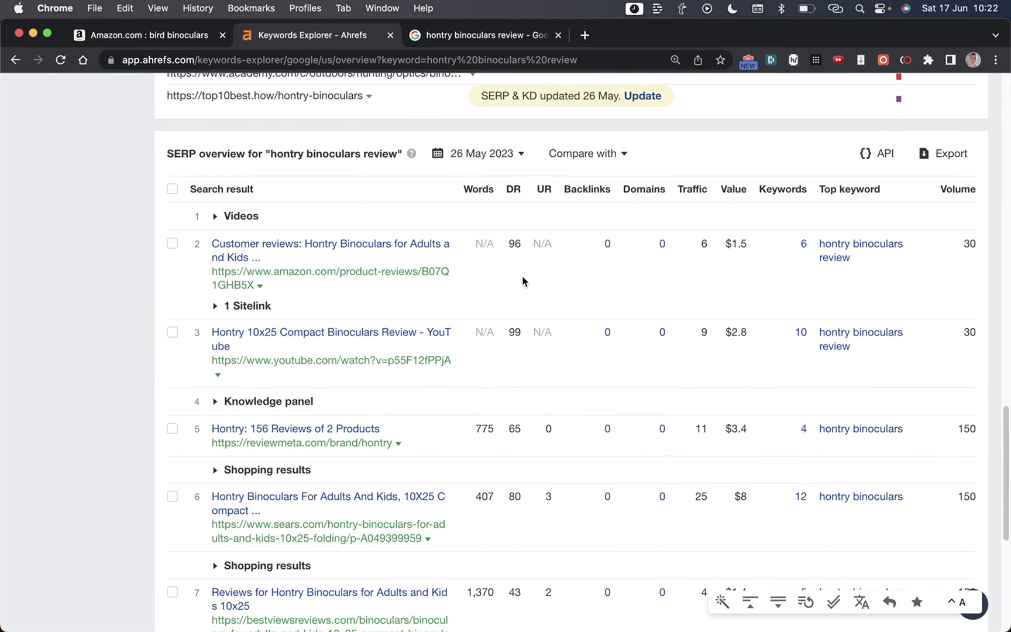
scroll(522, 281, "down", 8)
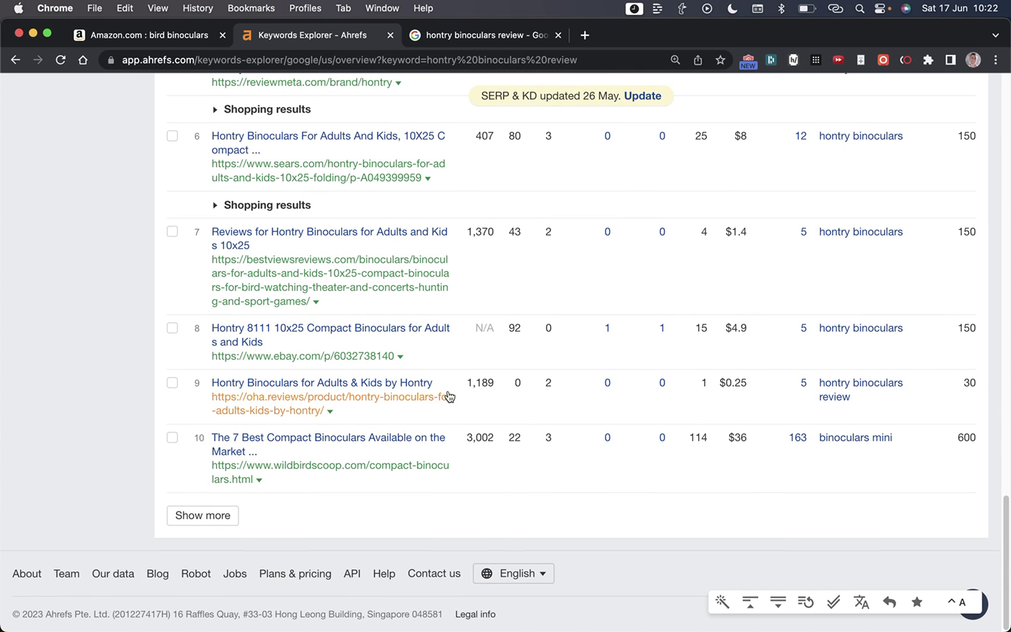
double_click(517, 384)
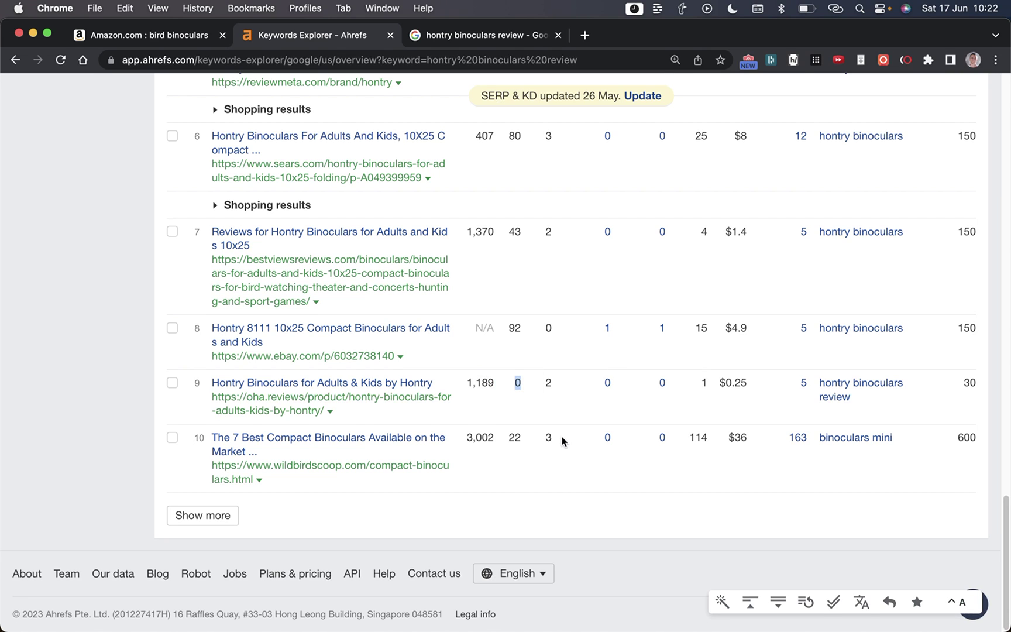
scroll(526, 468, "up", 1)
double_click(514, 475)
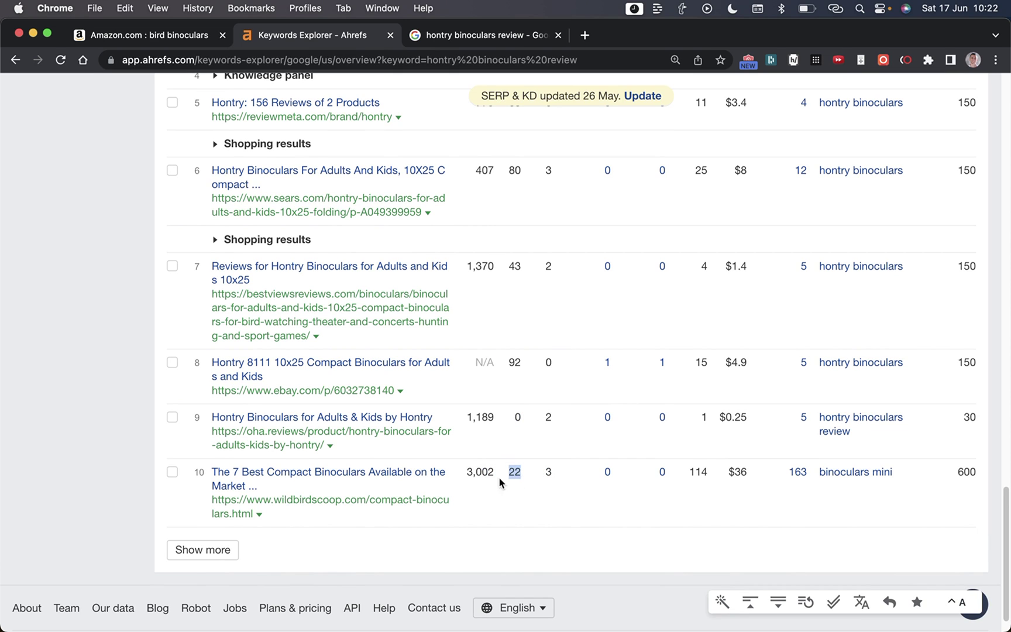
scroll(494, 536, "up", 2)
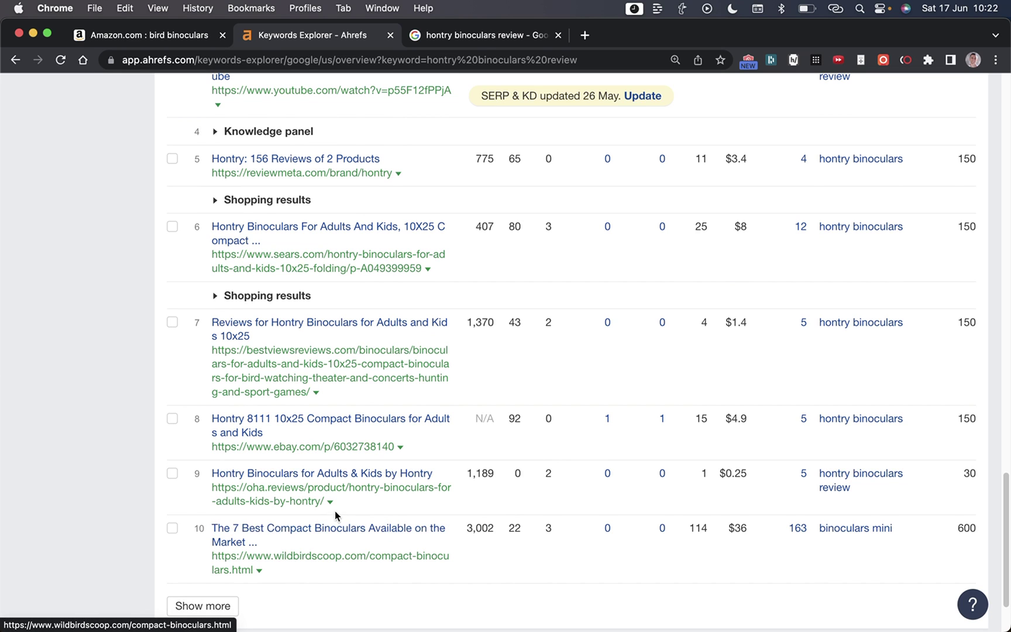
scroll(361, 505, "up", 15)
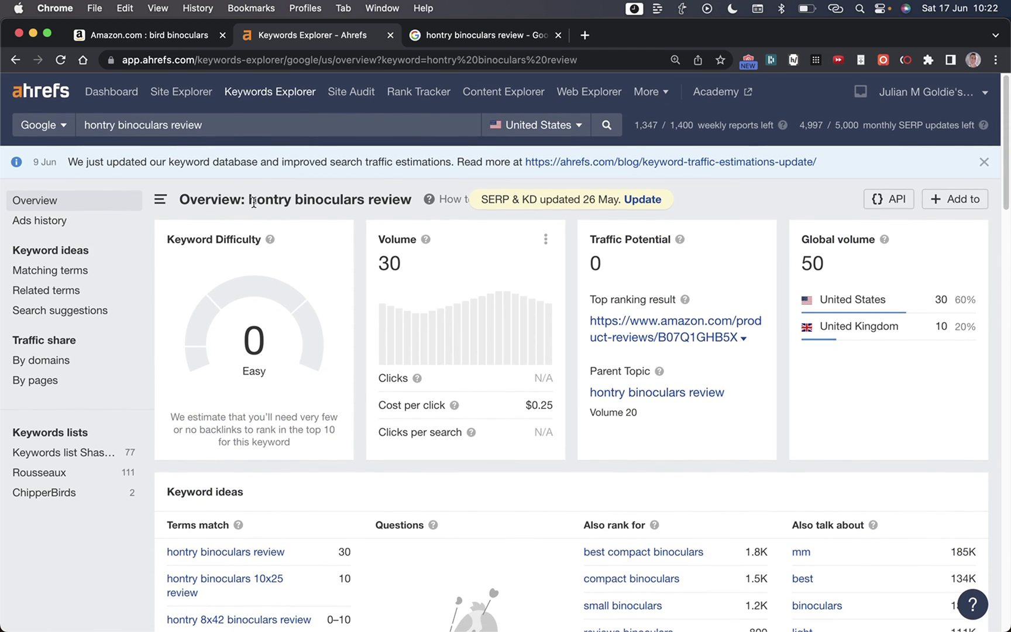
left_click_drag(251, 199, 410, 198)
scroll(287, 430, "down", 15)
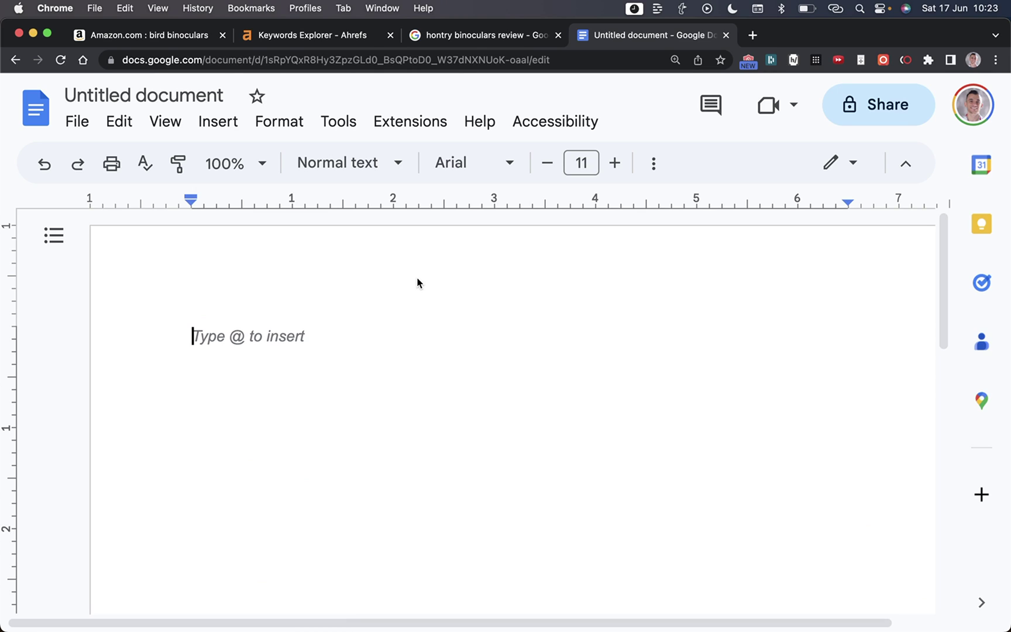
Add bullets 'Search amazon for products in your niche' and 'Check the "product name + review" has got an autocomplete on Google'
type("Search amazon for products in your niche")
key("super+shift+8")
key("super+Left")
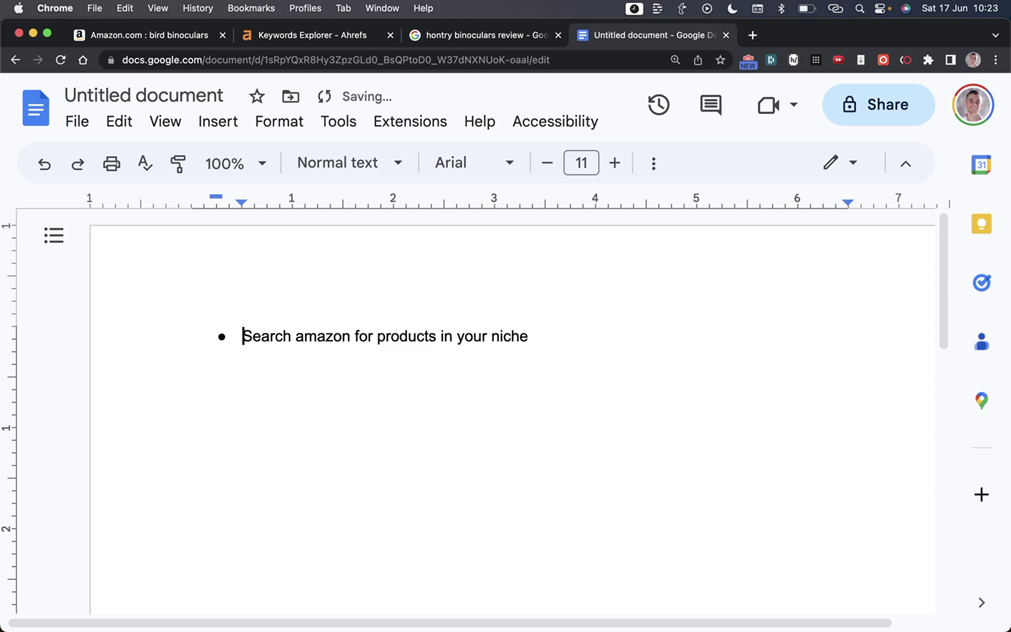
key("super+shift+Right")
key("Right")
type("Check the \"product name + review\" has got an autocomplete on Google")
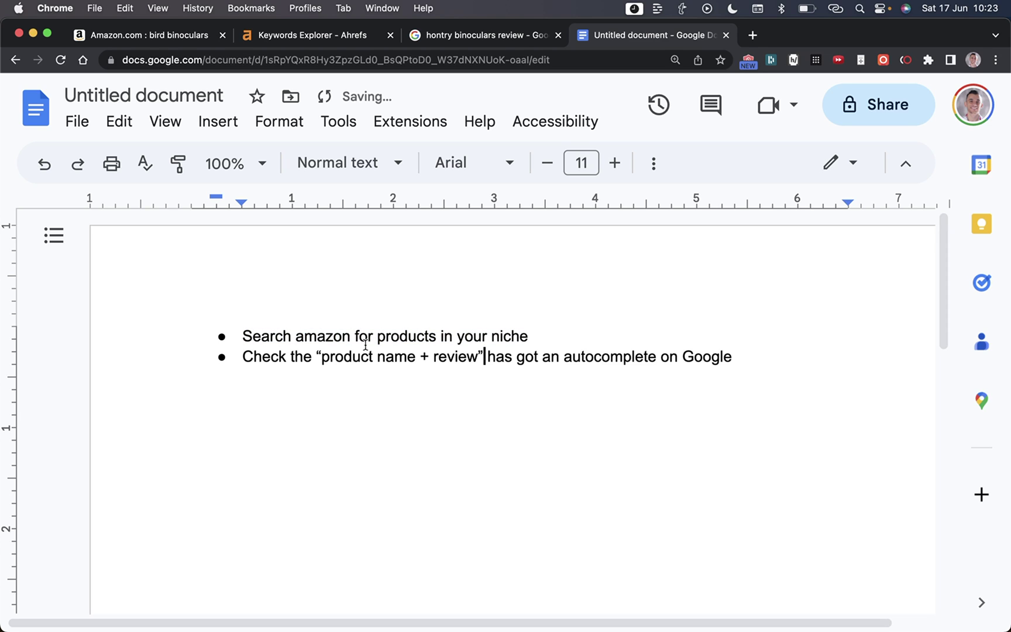
left_click_drag(322, 356, 479, 363)
left_click_drag(731, 358, 561, 365)
In Google, remove 'review' from the query to show the autocomplete suggestions
left_click(448, 40)
left_click(294, 111)
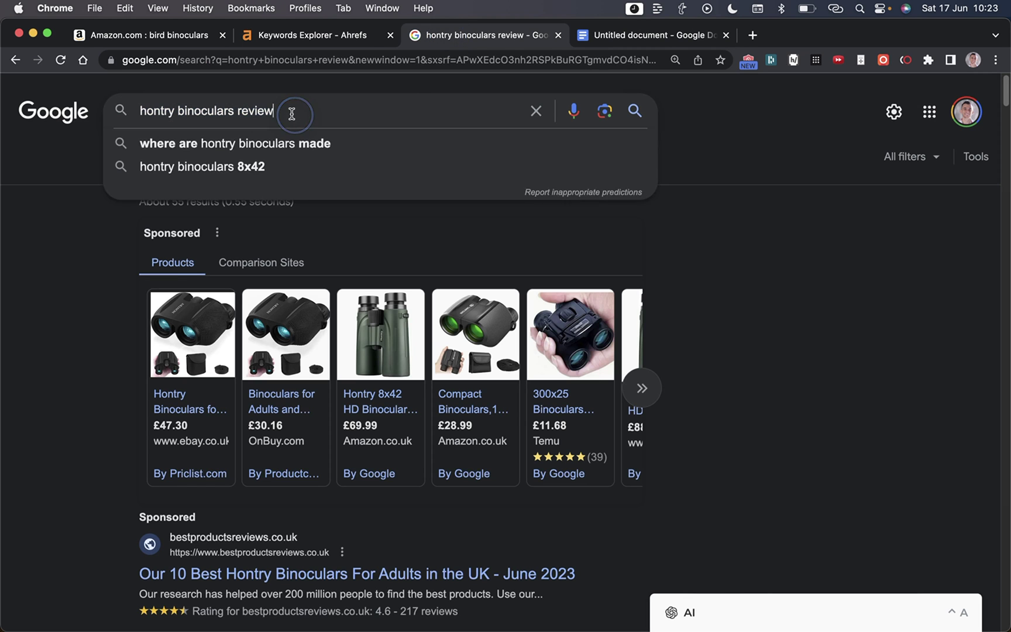
key("BackSpace")
key("BackSpace")
key("BackSpace")
key("BackSpace")
key("BackSpace")
key("BackSpace")
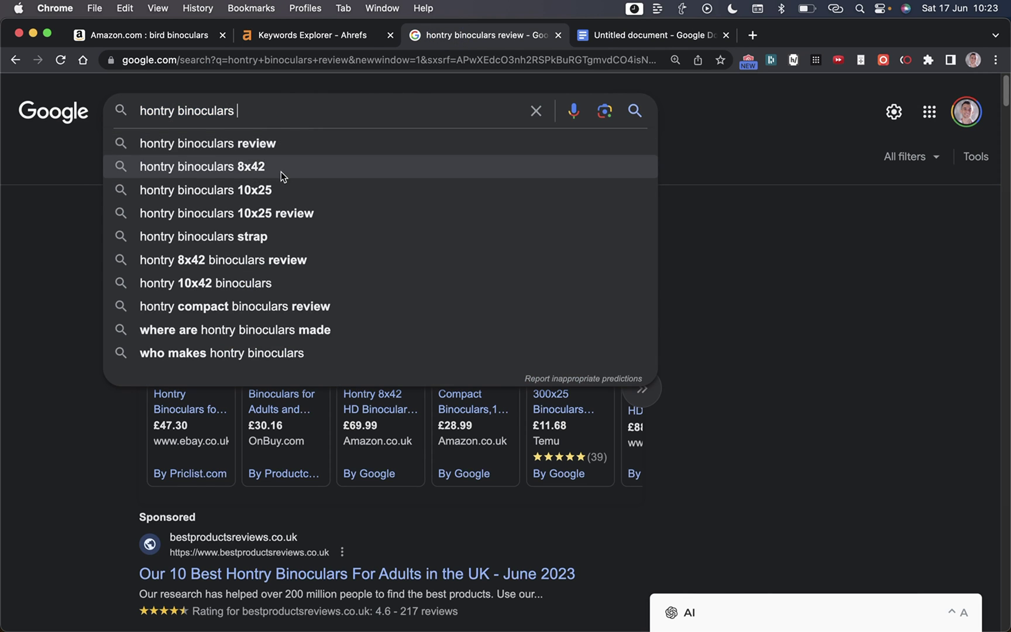
left_click(781, 361)
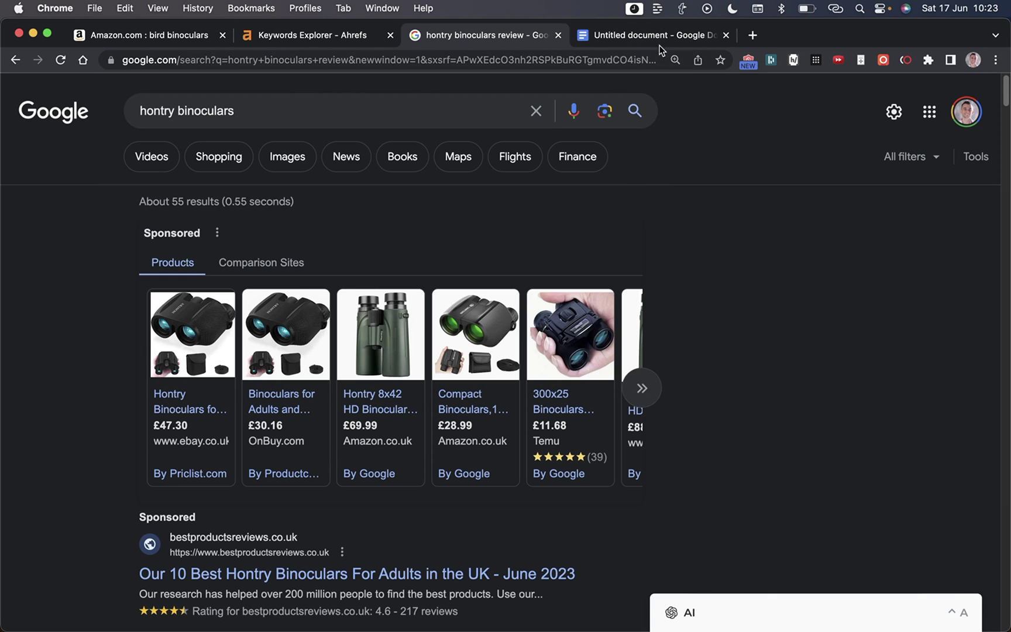
Add the bullet 'Write a money page matching the search intent' and highlight the Hontry reviews result
left_click(625, 34)
left_click(774, 349)
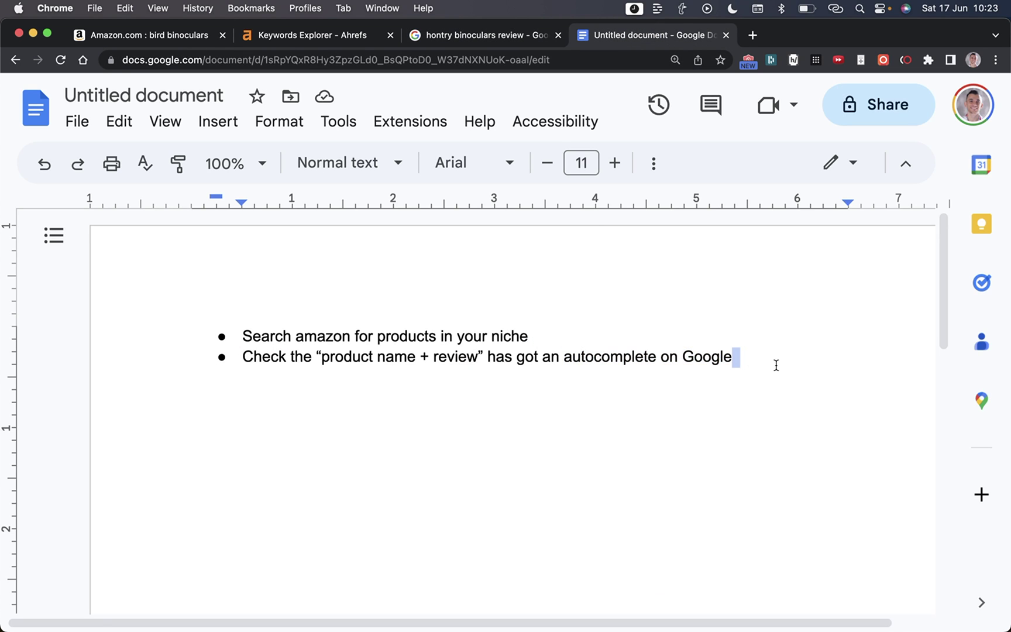
key("Return")
type("Write a money page matching the search intent")
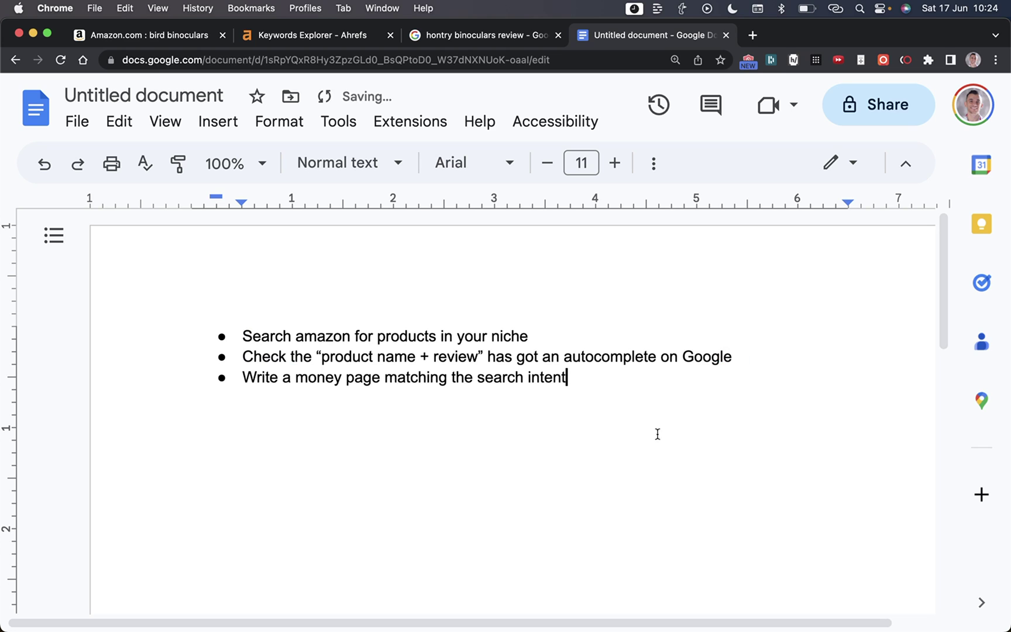
left_click_drag(602, 393, 100, 383)
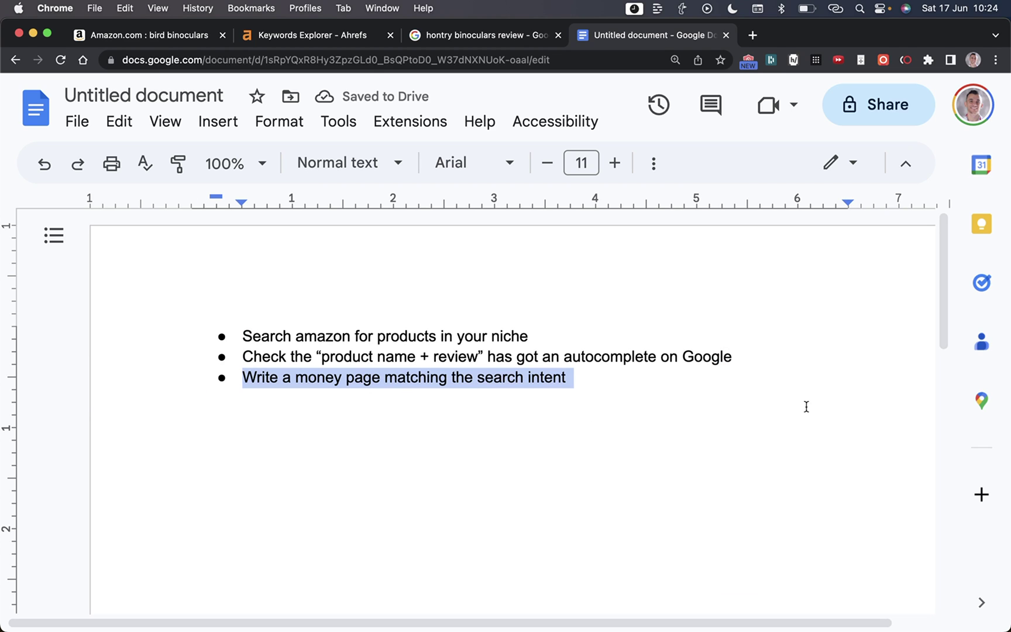
left_click(471, 34)
left_click_drag(117, 174, 346, 175)
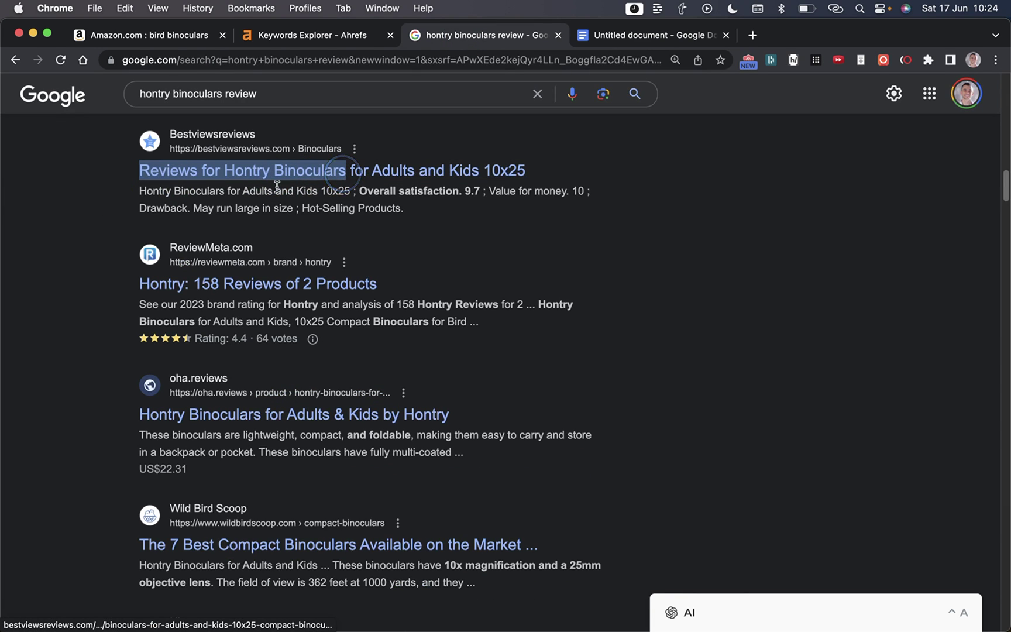
Copy the 'occer' brand from the third Amazon listing and paste it into Google search
left_click(695, 37)
left_click(98, 35)
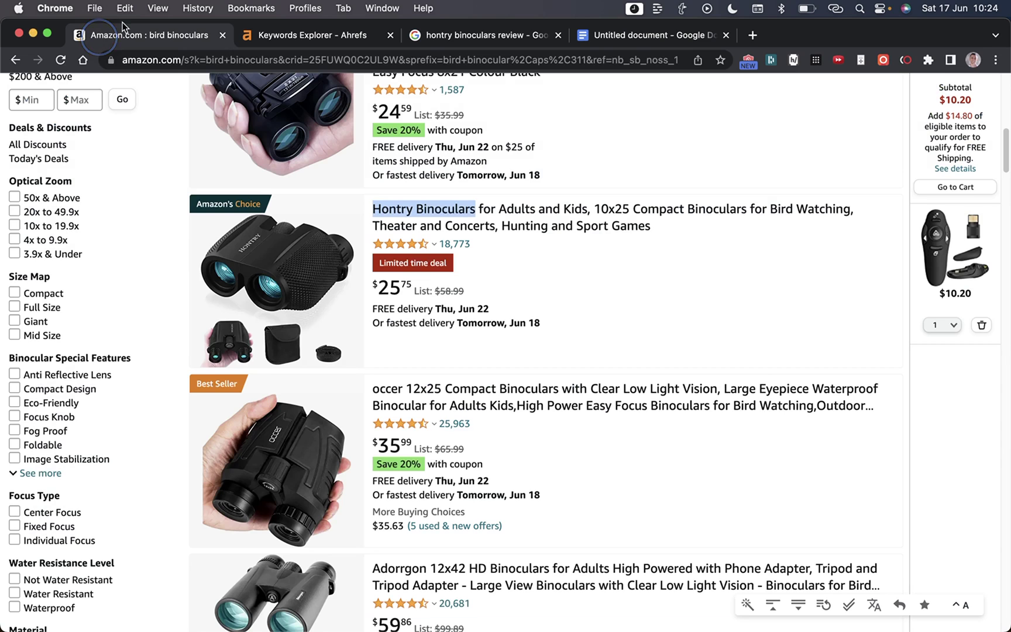
left_click_drag(369, 389, 405, 389)
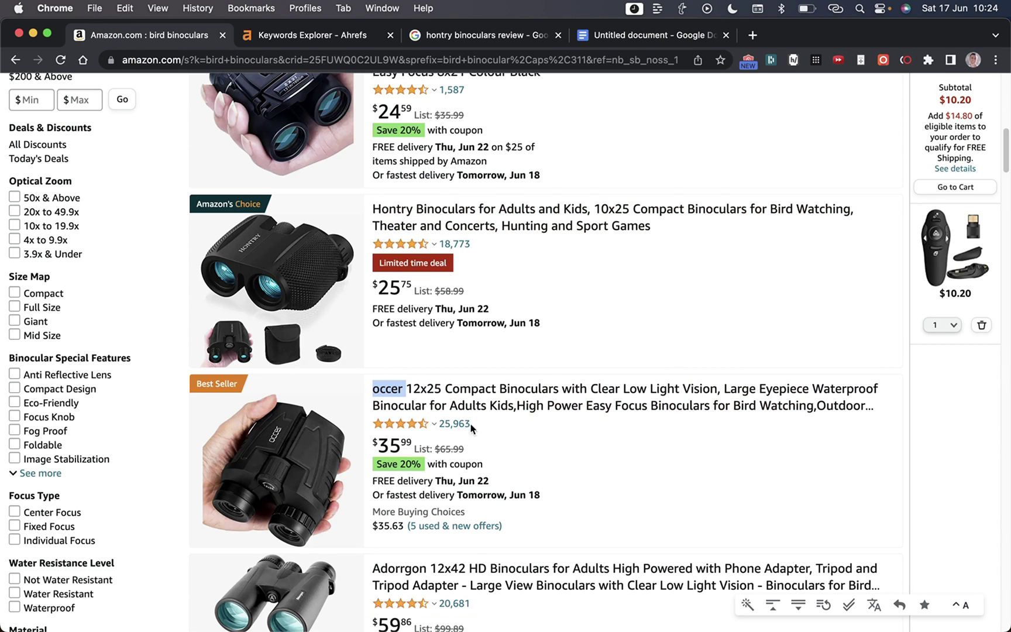
key("super+c")
key("super+3")
left_click(290, 94)
key("super+v")
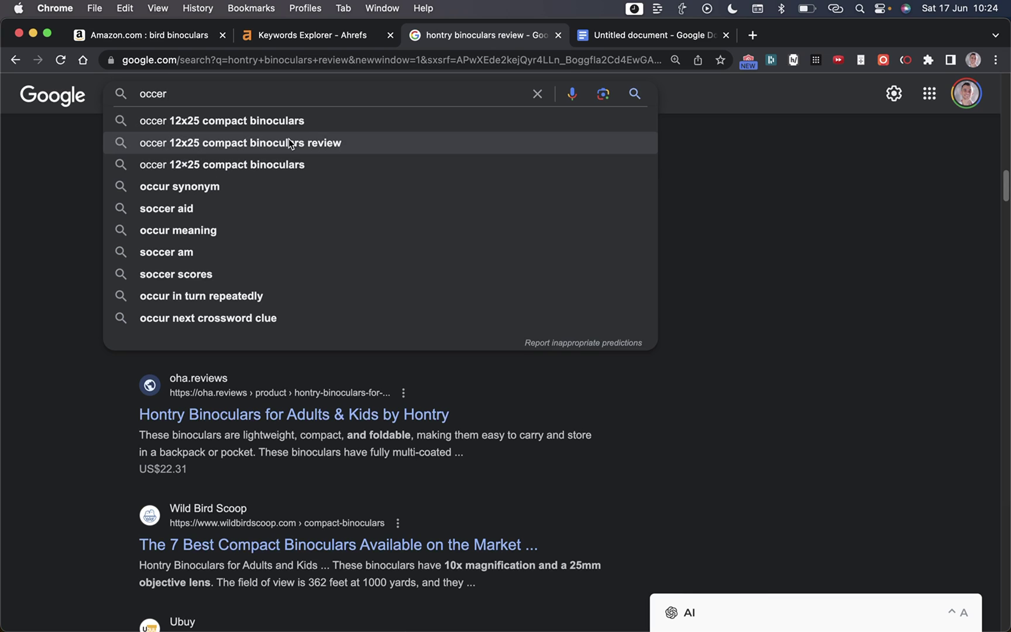
Search 'occer 12x25 compact binoculars review' on Google and look it up in Ahrefs Keywords Explorer
left_click(325, 142)
key("super+2")
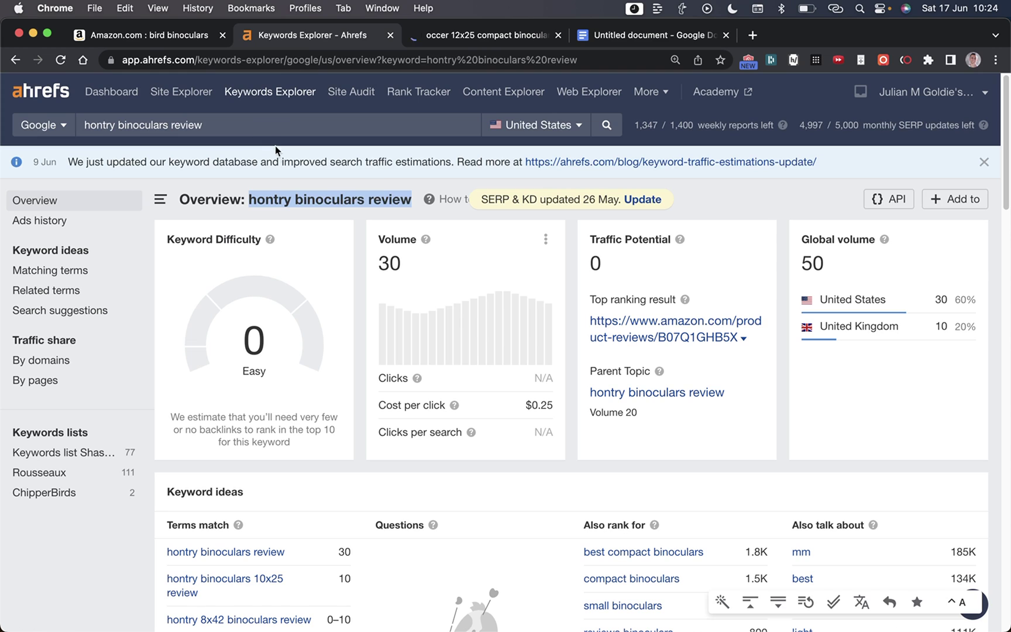
double_click(267, 127)
key("super+a")
key("super+v")
key("Return")
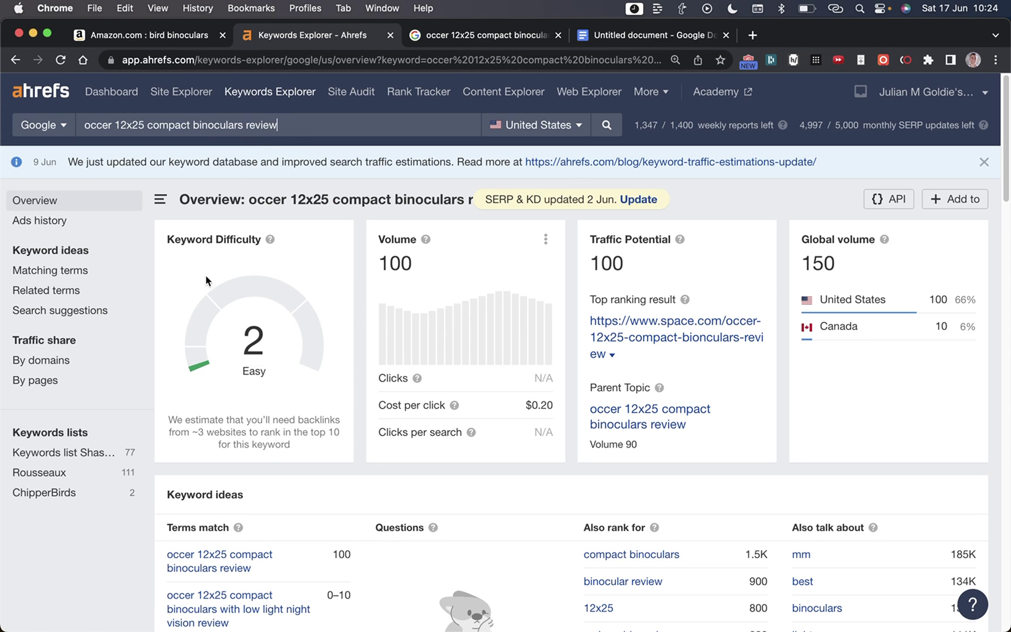
Highlight the keyword's difficulty of 2, search volume of 100 and traffic potential of 100
left_click(475, 33)
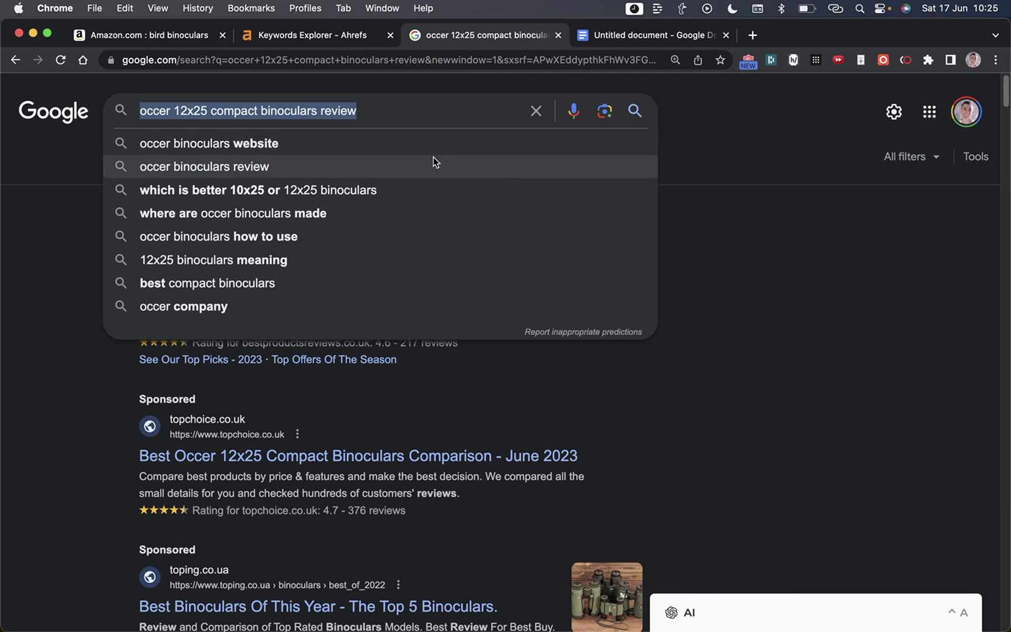
left_click(388, 108)
left_click(11, 112)
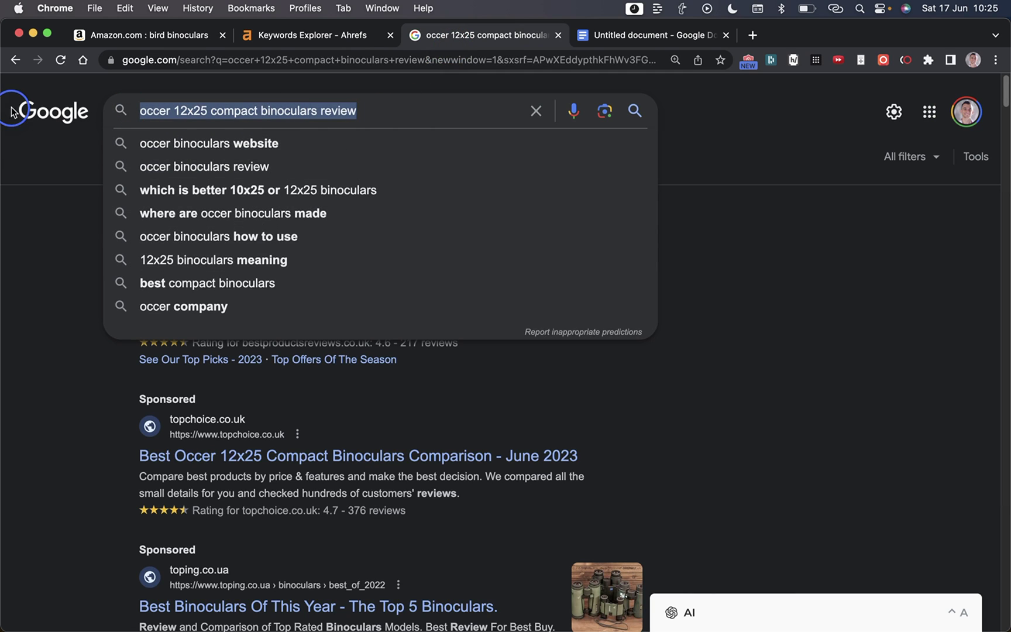
left_click(291, 46)
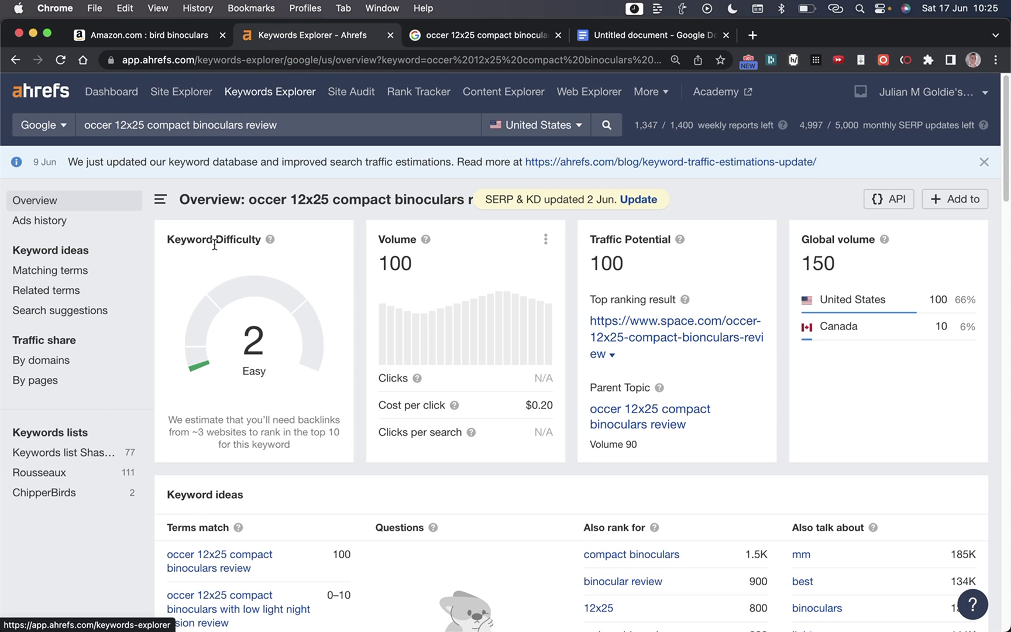
left_click_drag(166, 241, 369, 417)
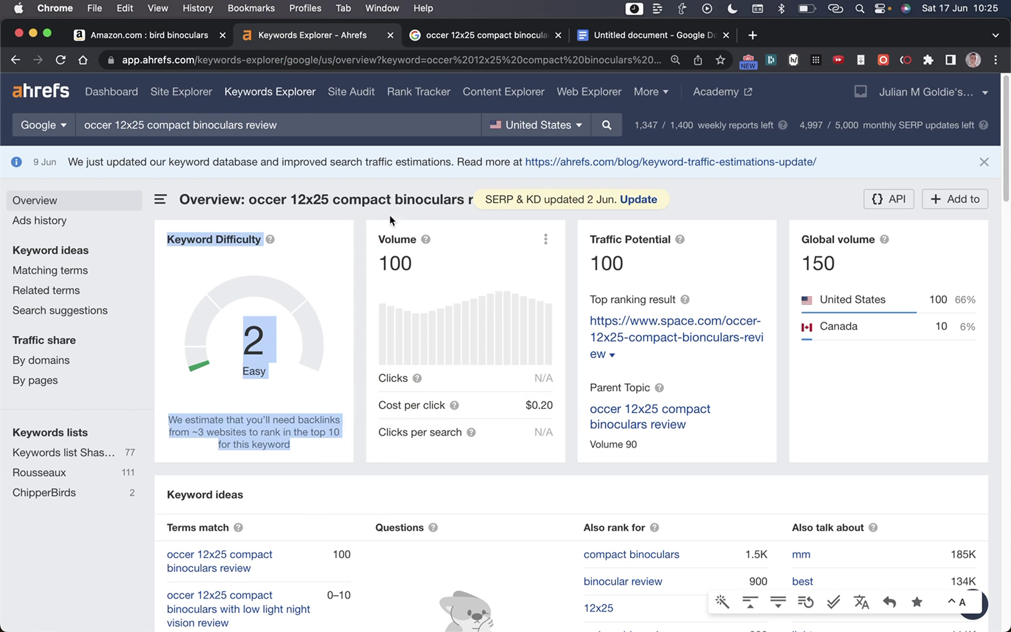
left_click_drag(378, 233, 442, 276)
left_click_drag(587, 234, 644, 274)
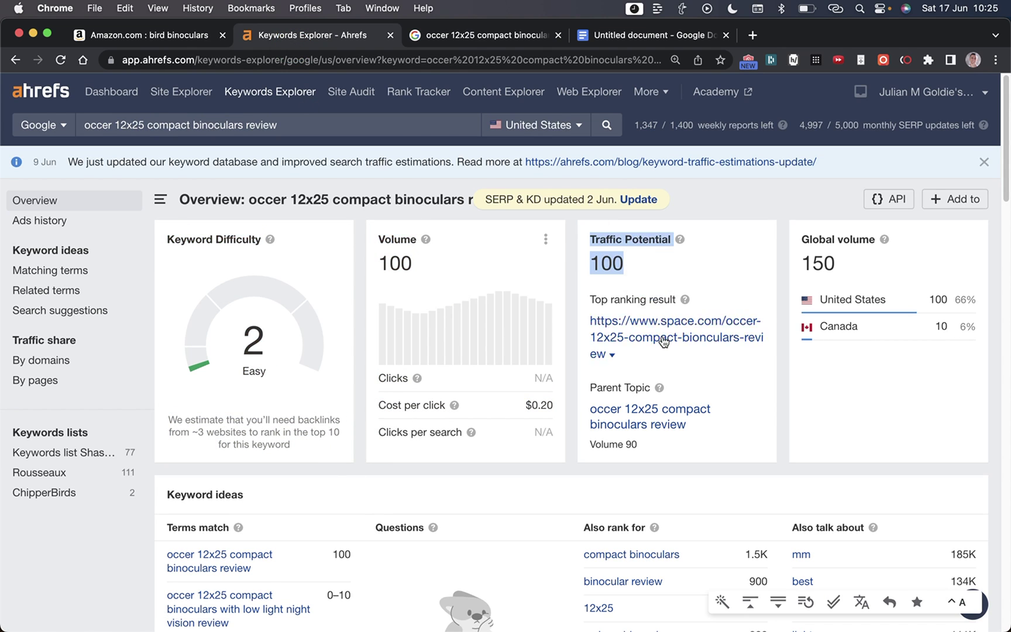
Scroll the SERP overview, pointing out zero-backlink lower results and result 9's DR of 25
scroll(677, 338, "down", 20)
scroll(735, 334, "up", 2)
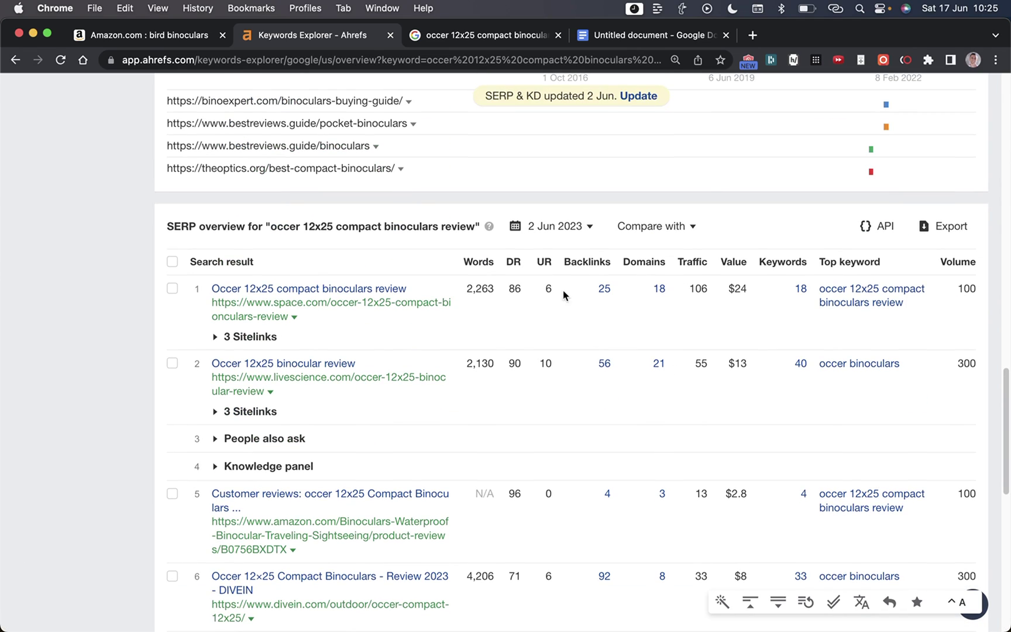
scroll(726, 372, "down", 6)
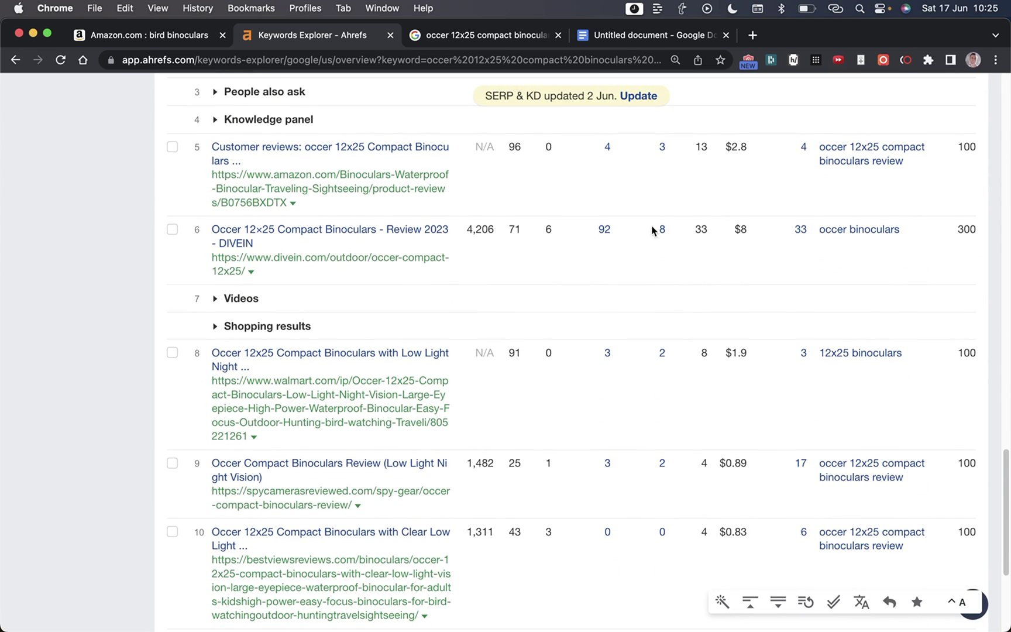
scroll(652, 230, "down", 4)
mouse_move(653, 323)
left_mouse_down()
mouse_move(708, 325)
mouse_move(661, 319)
left_mouse_up()
double_click(664, 427)
scroll(656, 422, "up", 2)
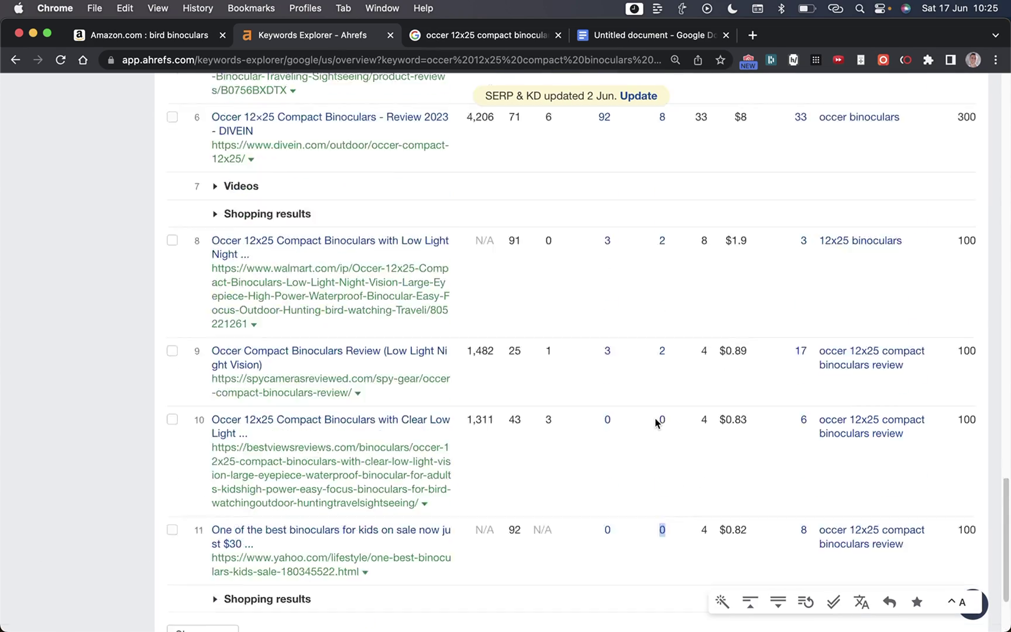
scroll(655, 421, "up", 7)
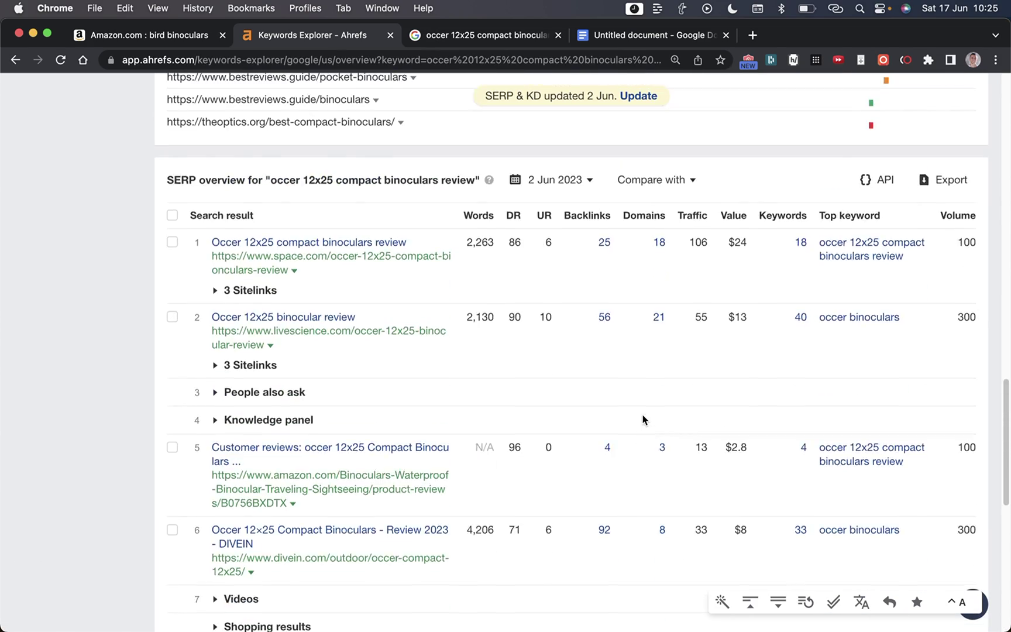
scroll(643, 418, "down", 5)
left_click(525, 504)
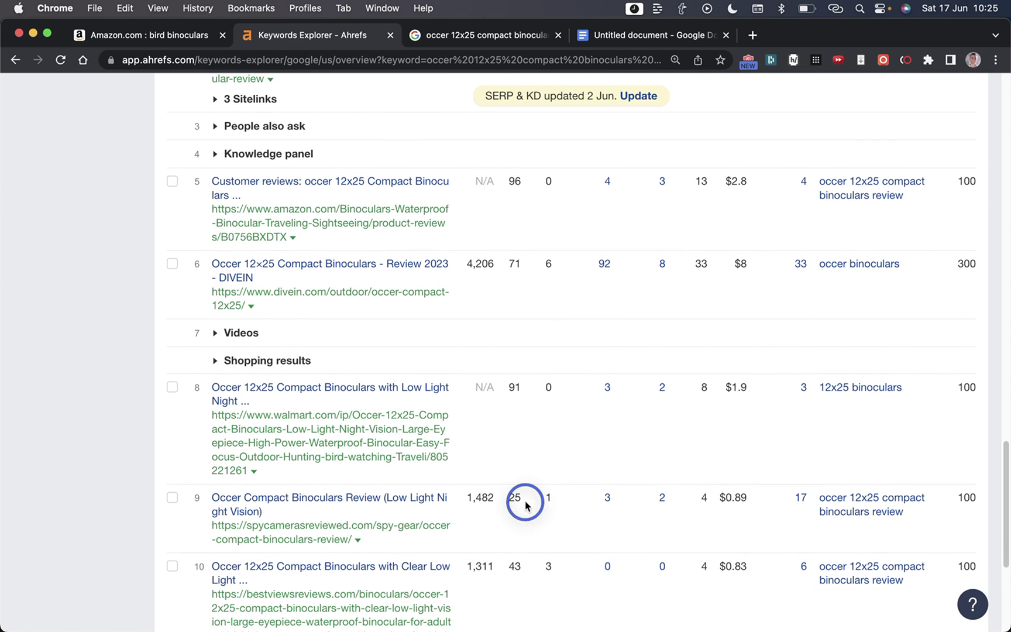
double_click(525, 504)
scroll(540, 420, "up", 20)
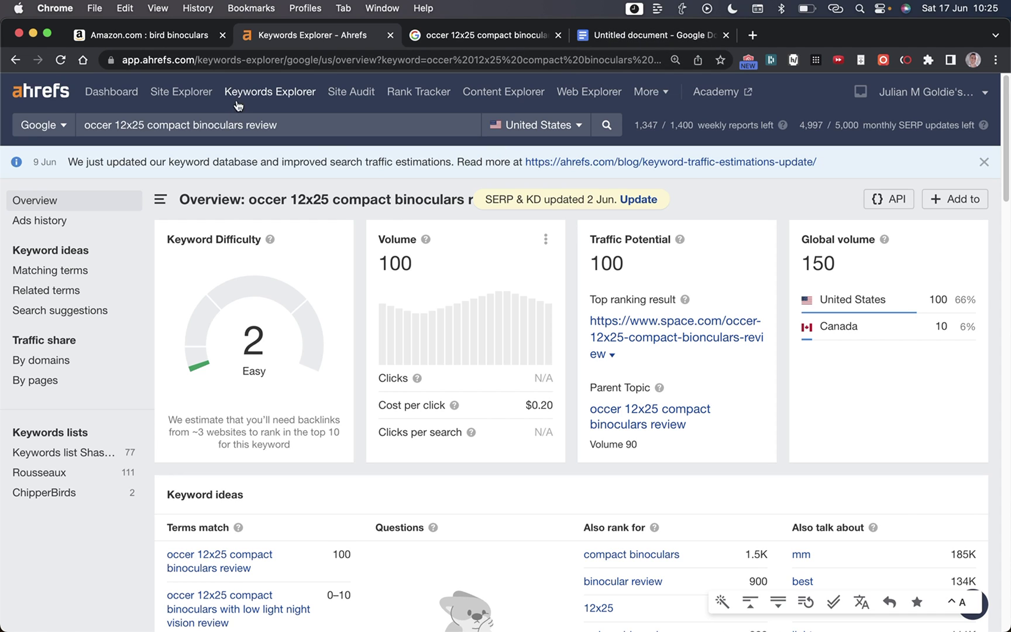
left_click(311, 132)
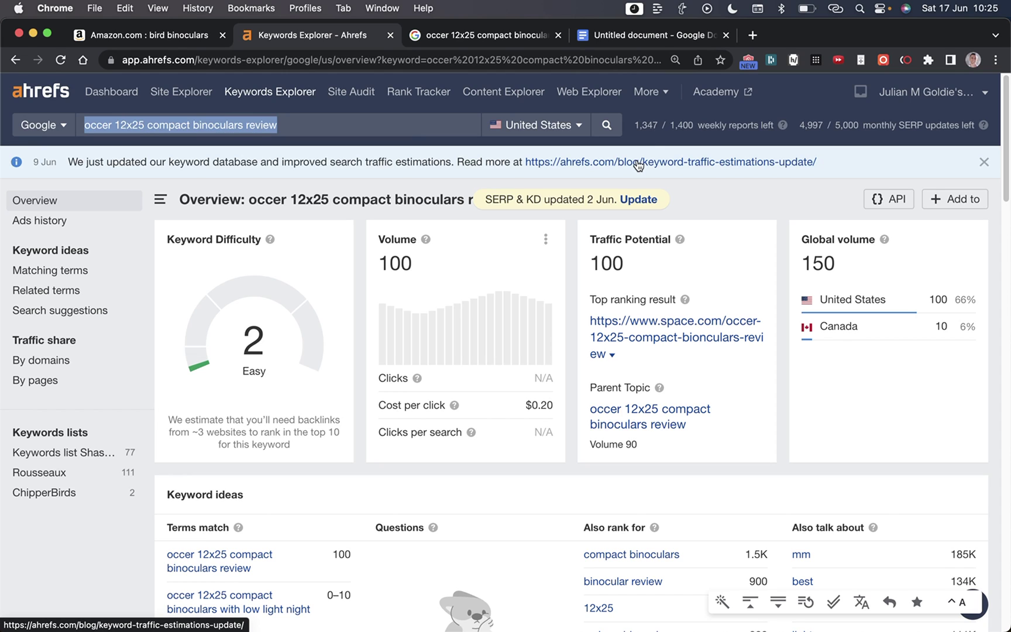
Re-highlight the search volume of 100, then scroll through the free ChatGPT SEO prompts page
left_click_drag(362, 237, 440, 268)
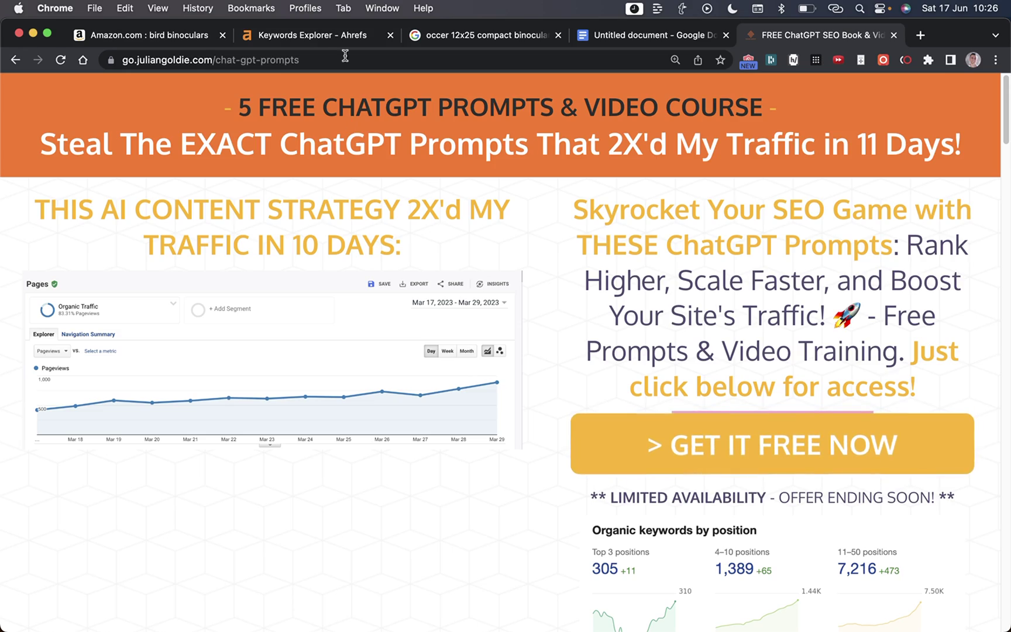
scroll(555, 251, "down", 20)
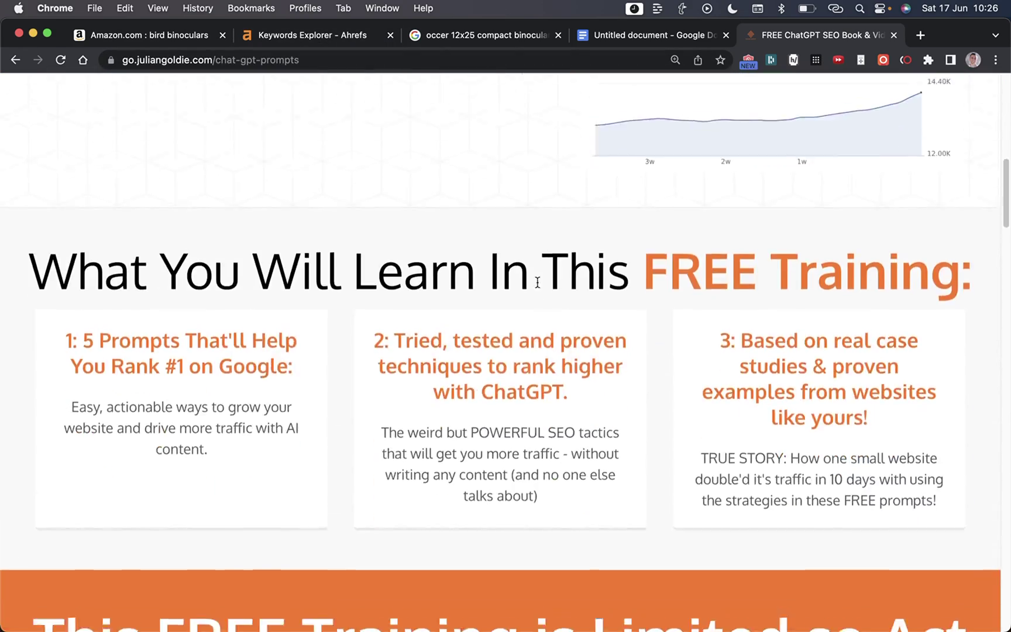
scroll(537, 290, "up", 20)
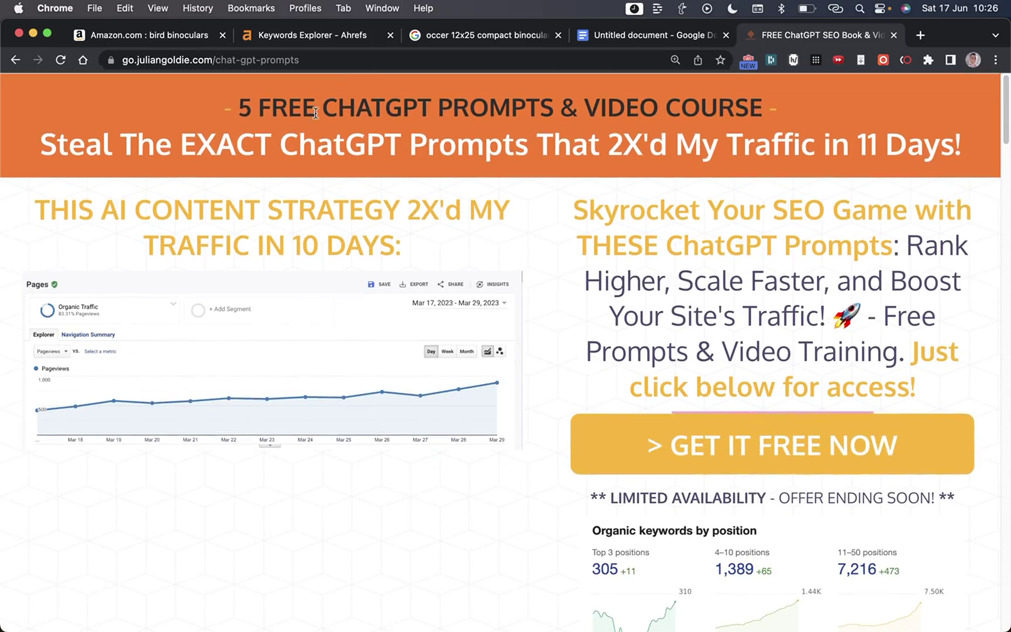
left_click_drag(219, 103, 902, 145)
scroll(463, 282, "down", 20)
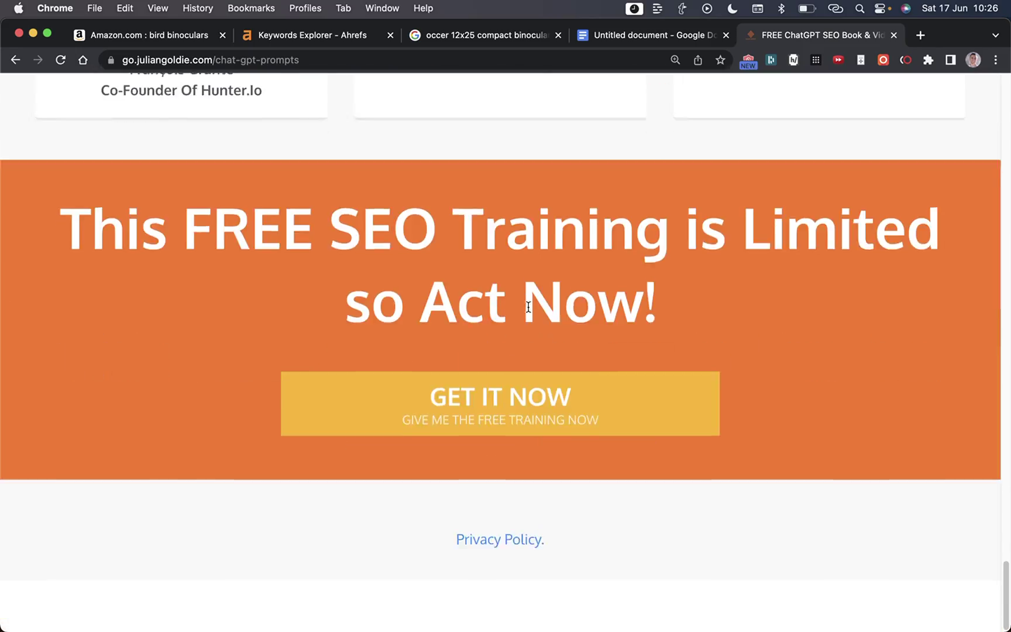